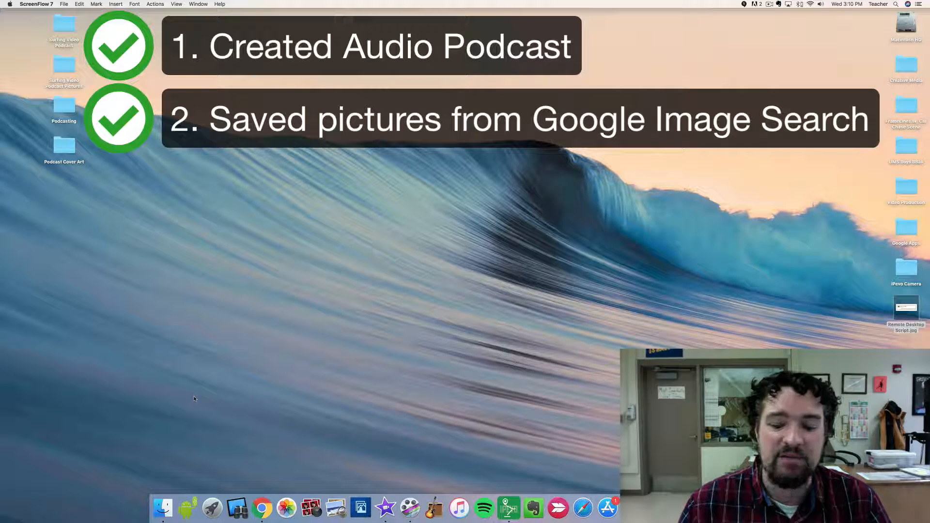
# Switch to Chrome, go to google.com/save in full screen, and open the Surfing Video Podcast collection
pyautogui.click(262, 508)
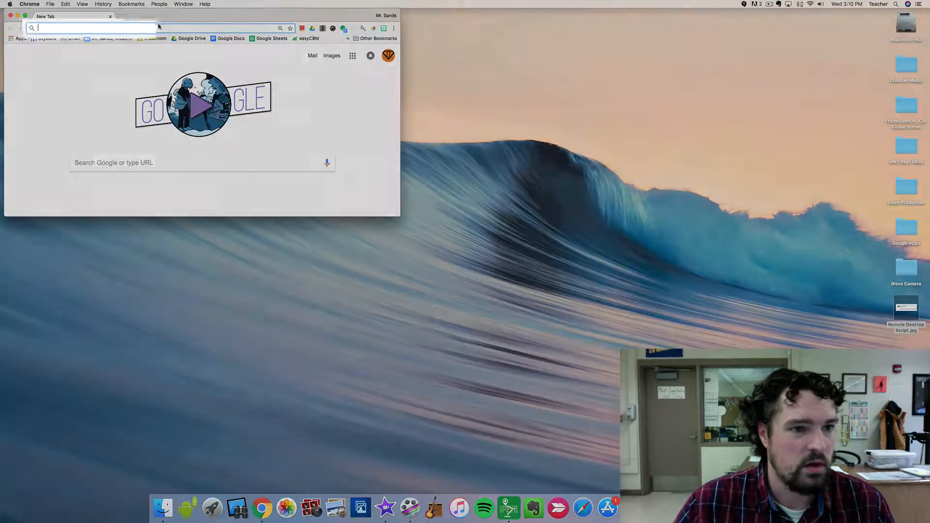
pyautogui.write('google.c')
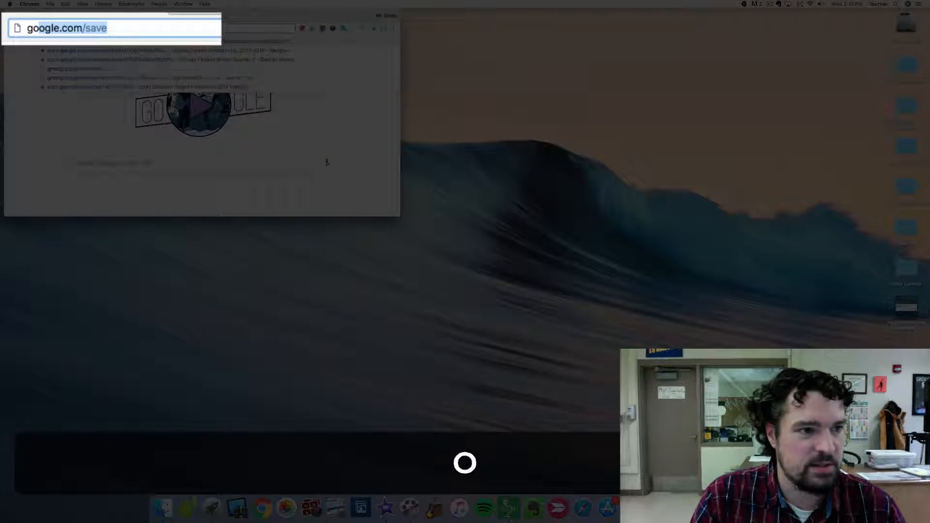
pyautogui.write('om/save')
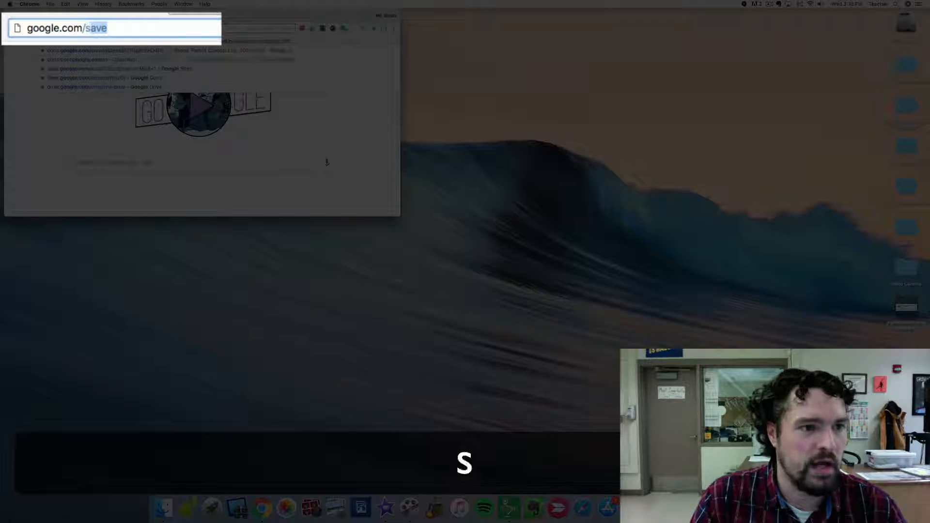
pyautogui.press('Return')
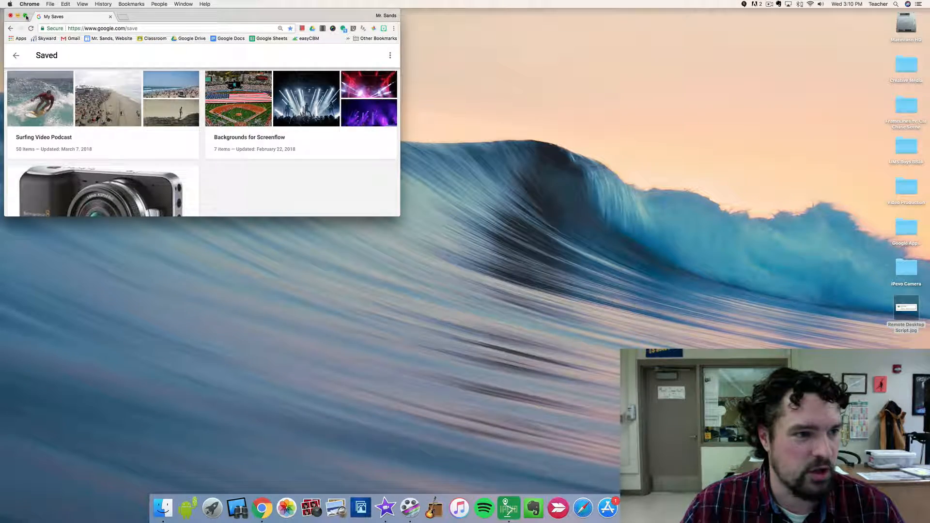
pyautogui.click(25, 15)
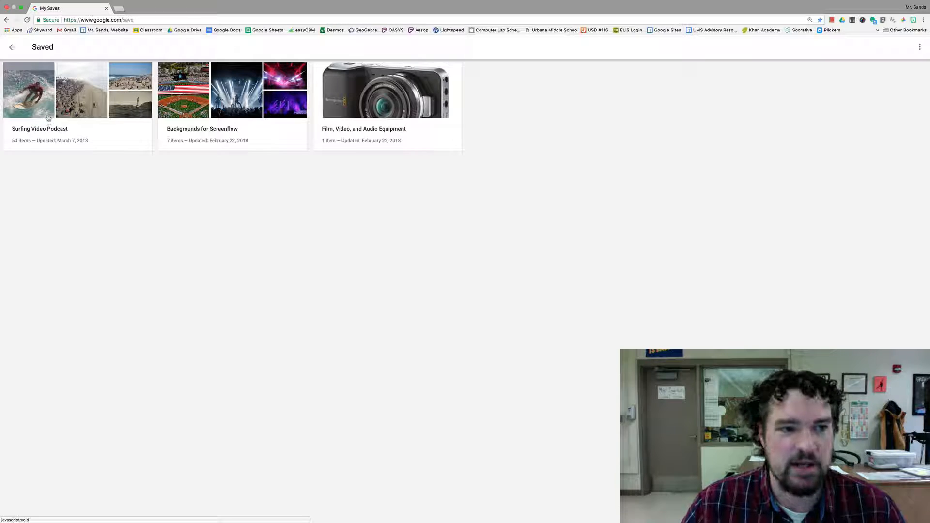
pyautogui.click(73, 119)
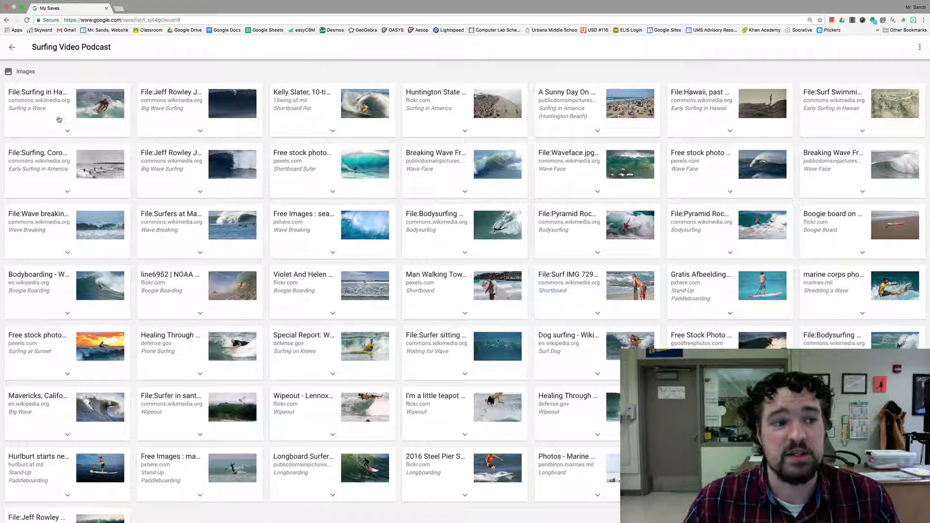
# Open the saved Surfing in Hawaii image and choose the desktop folder Surfing Video Podcast Pictures as its save location
pyautogui.click(102, 110)
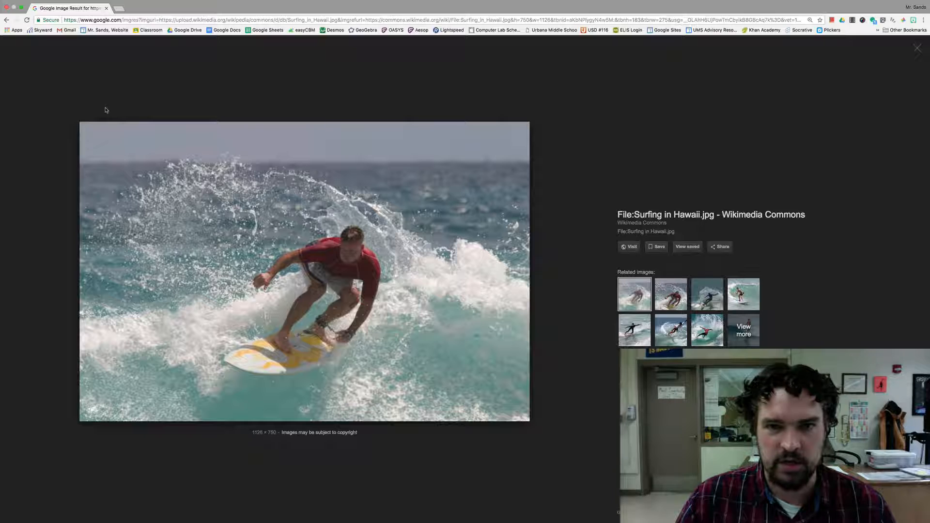
pyautogui.press('ctrl')
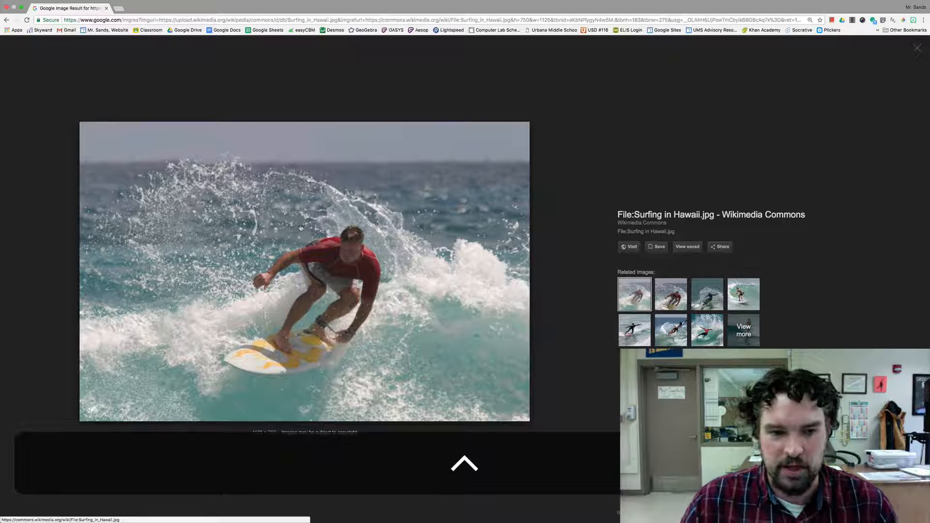
pyautogui.keyDown('ctrl'); pyautogui.click(306, 239); pyautogui.keyUp('ctrl')
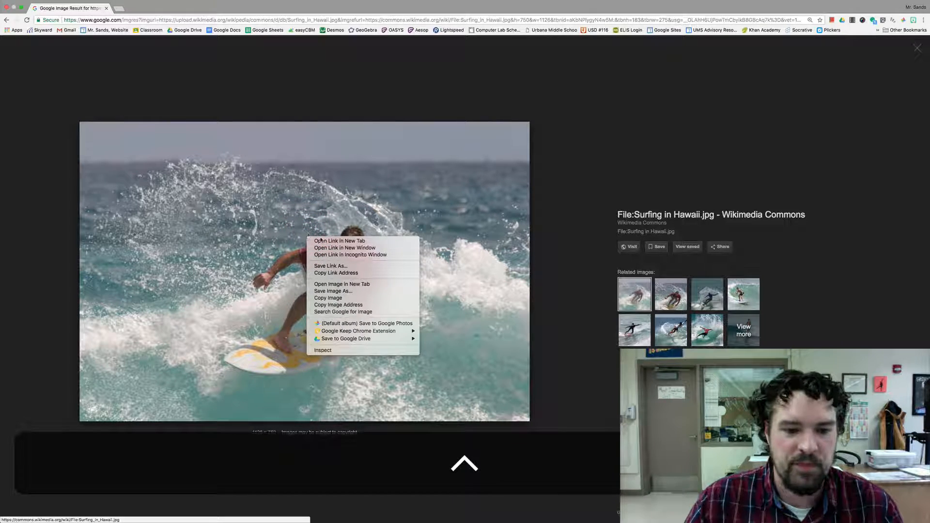
pyautogui.click(361, 291)
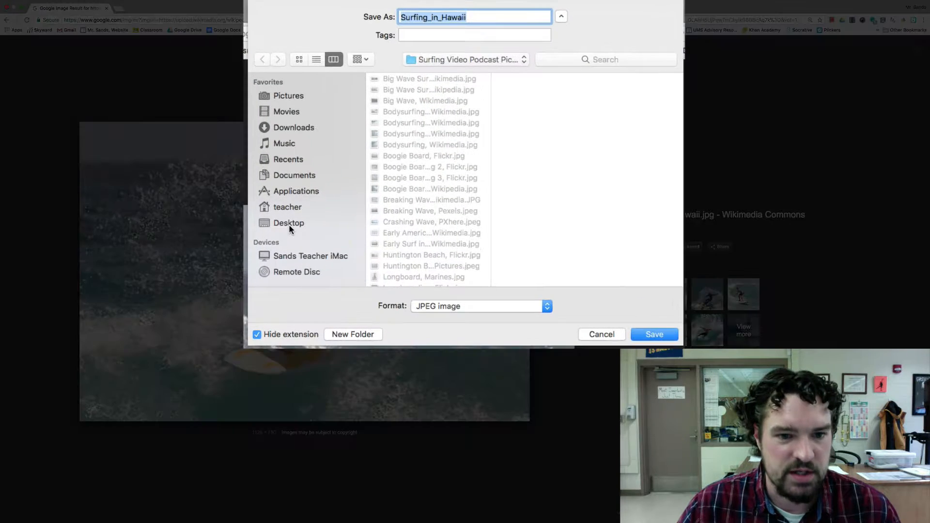
pyautogui.click(363, 132)
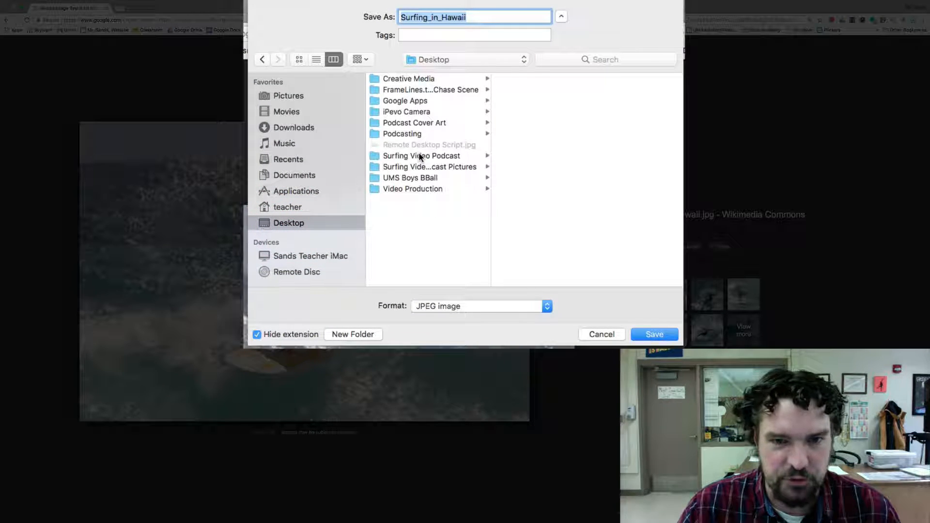
pyautogui.doubleClick(490, 214)
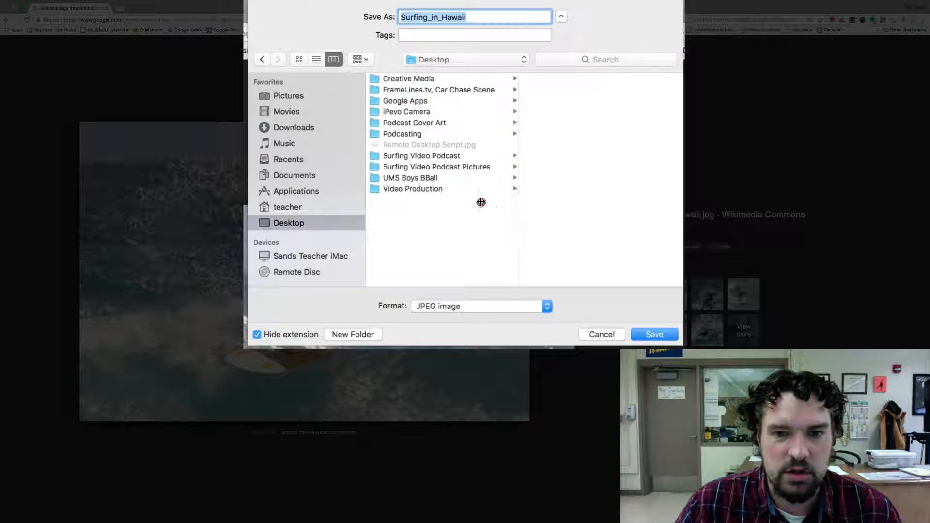
pyautogui.click(422, 170)
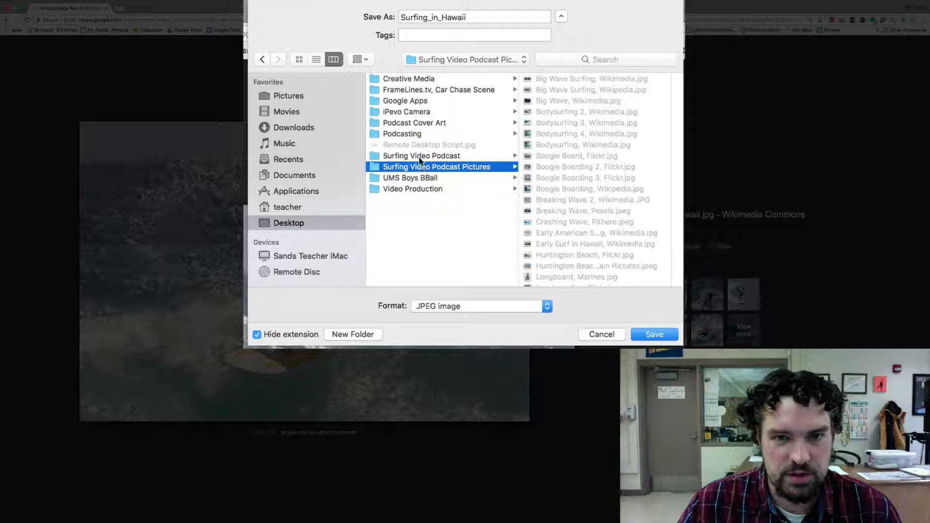
# Name the image file "Guy Surfing, Wikimedia" and save it
pyautogui.click(432, 18)
pyautogui.doubleClick(431, 18)
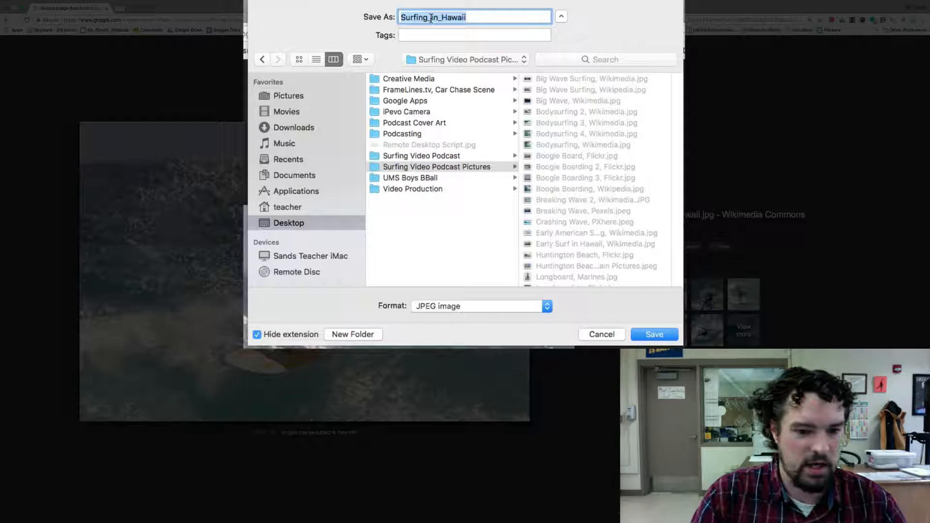
pyautogui.write('Guy Sru')
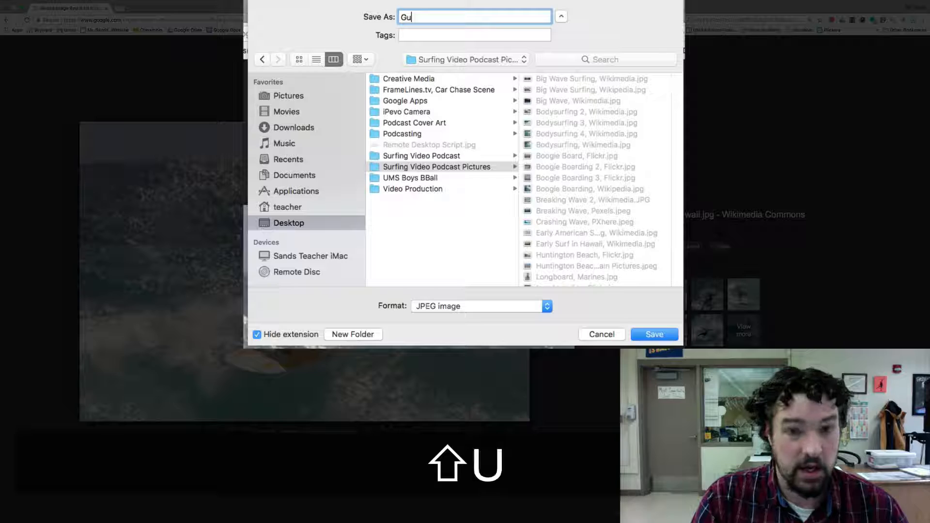
pyautogui.press('BackSpace')
pyautogui.press('BackSpace')
pyautogui.write('urfing')
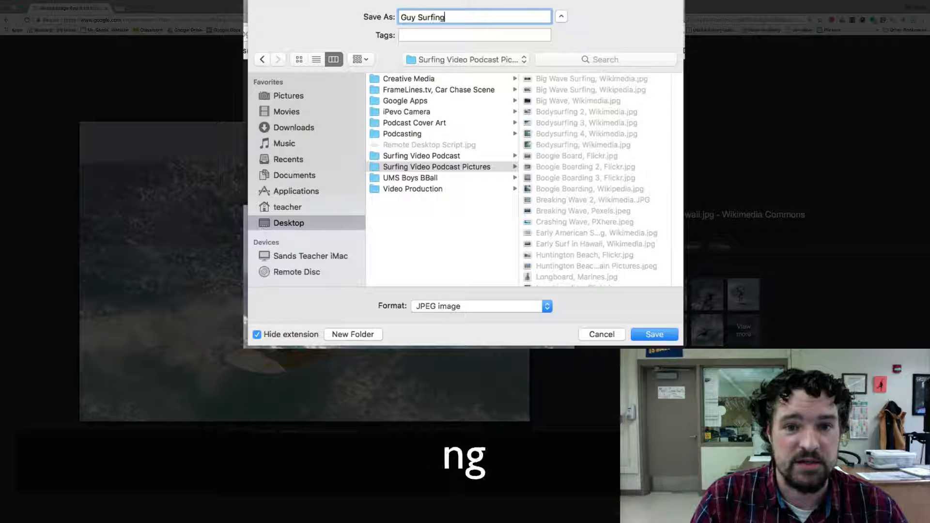
pyautogui.write(', Wikimedia')
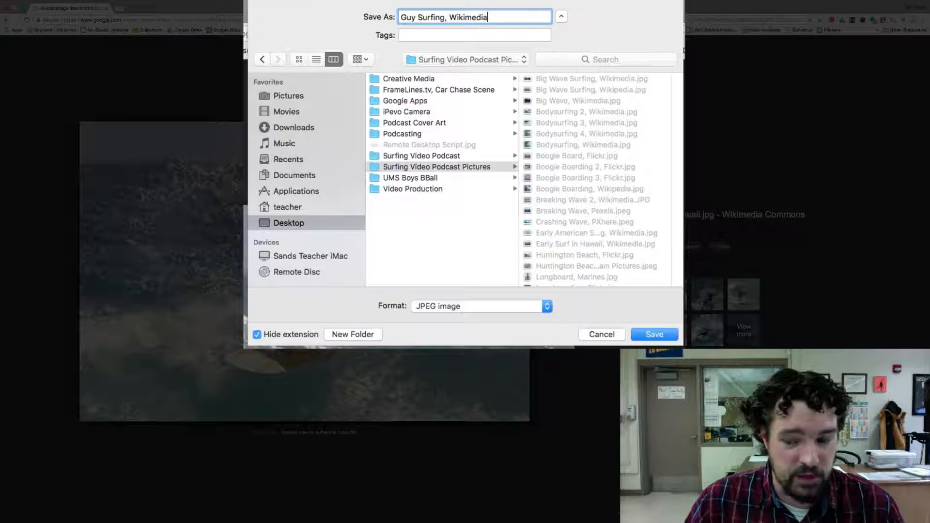
pyautogui.press('Return')
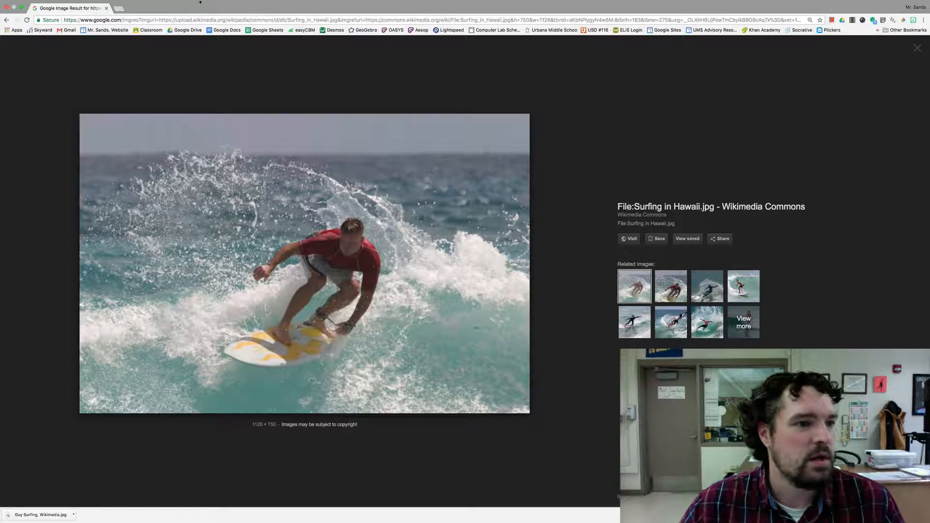
# Leave Chrome, open the Surfing Video Podcast Pictures folder on the desktop, and widen its Name column to show full file names
pyautogui.click(21, 8)
pyautogui.click(17, 16)
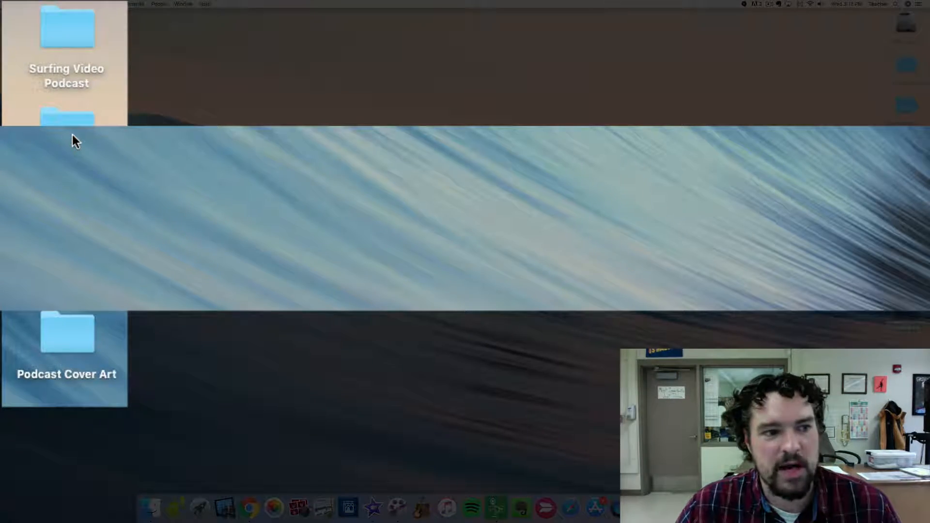
pyautogui.doubleClick(72, 135)
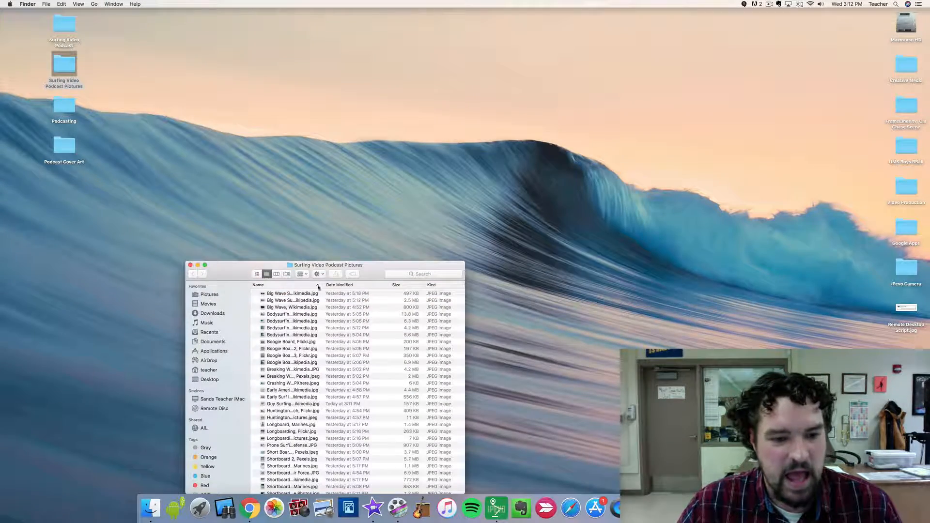
pyautogui.moveTo(352, 266); pyautogui.dragTo(342, 133)
pyautogui.scroll(-10, 313, 208)
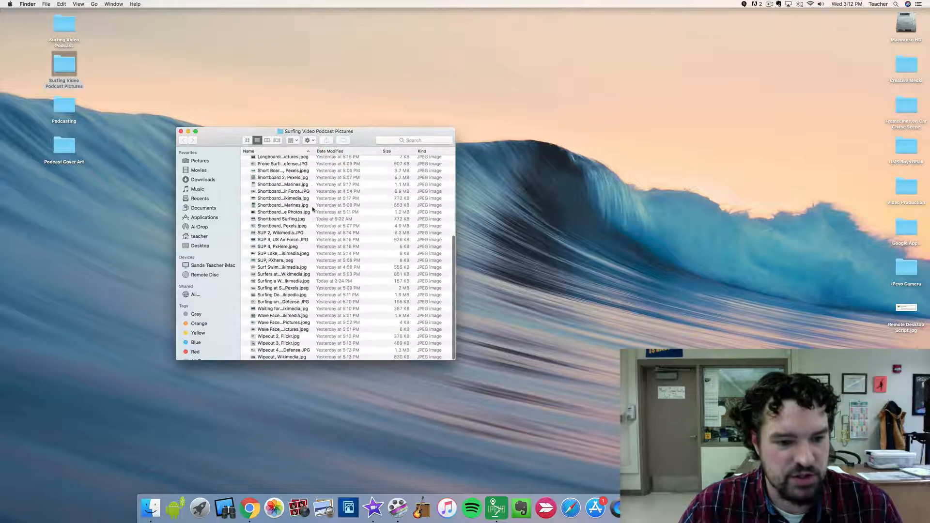
pyautogui.scroll(10, 313, 208)
pyautogui.moveTo(314, 151); pyautogui.dragTo(368, 153)
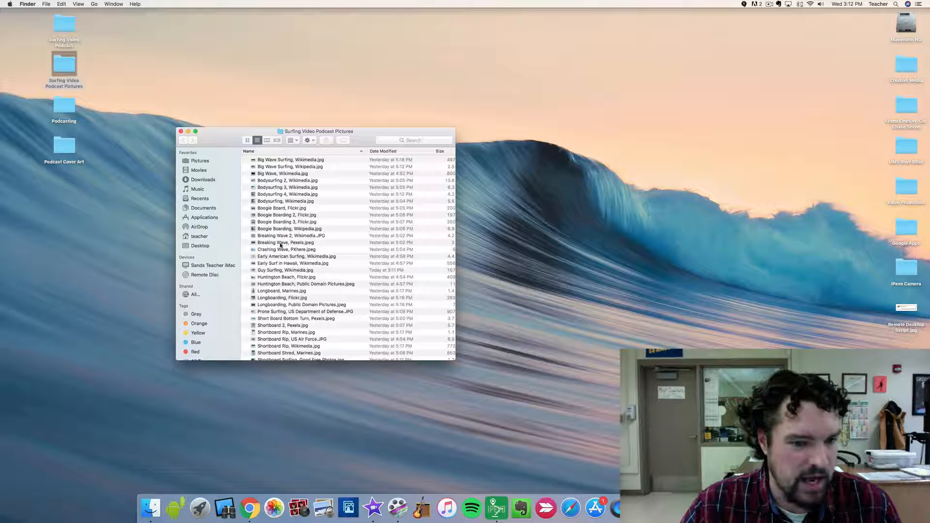
# Preview Boogie Board, Flickr.jpg, and close the pictures folder
pyautogui.click(272, 209)
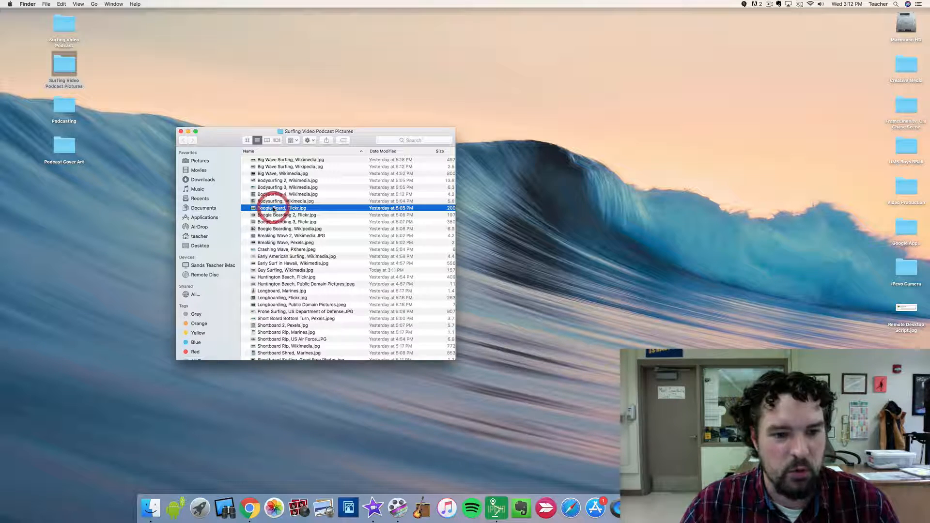
pyautogui.press('space')
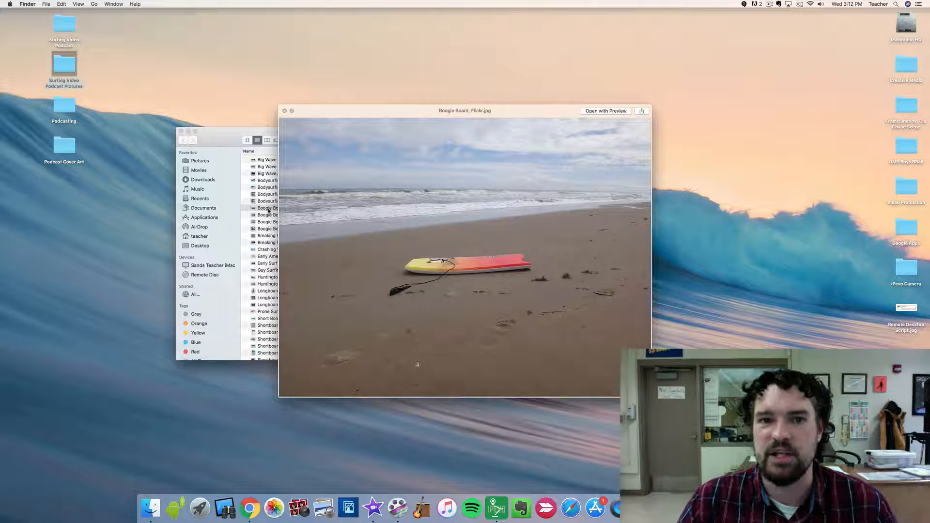
pyautogui.press('space')
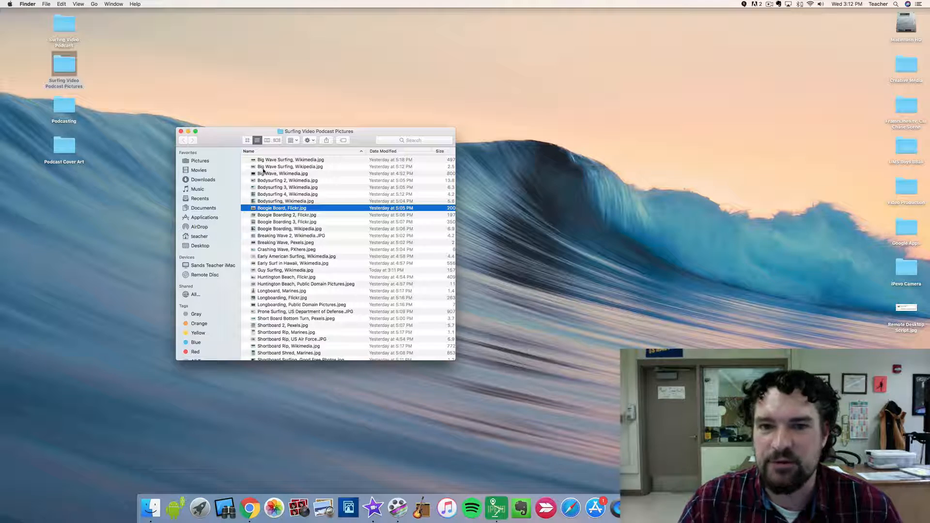
pyautogui.click(181, 131)
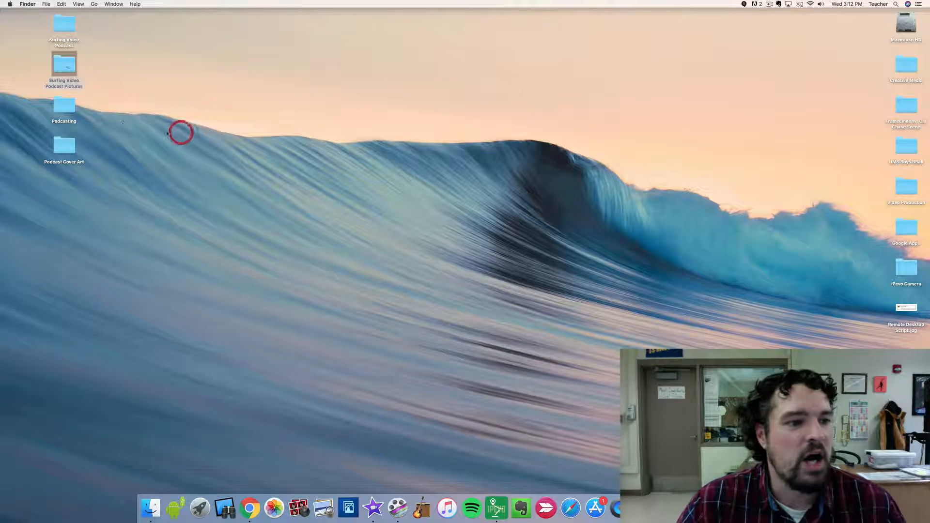
# Open the Podcasting folder, enlarge the window and Name column to read the MP3's full file name, and close the folder
pyautogui.doubleClick(66, 111)
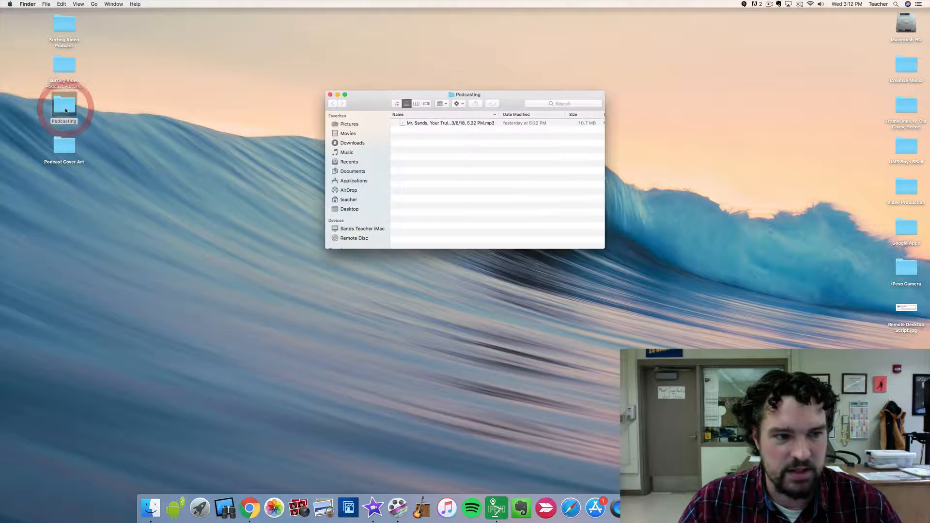
pyautogui.moveTo(501, 115); pyautogui.dragTo(562, 117)
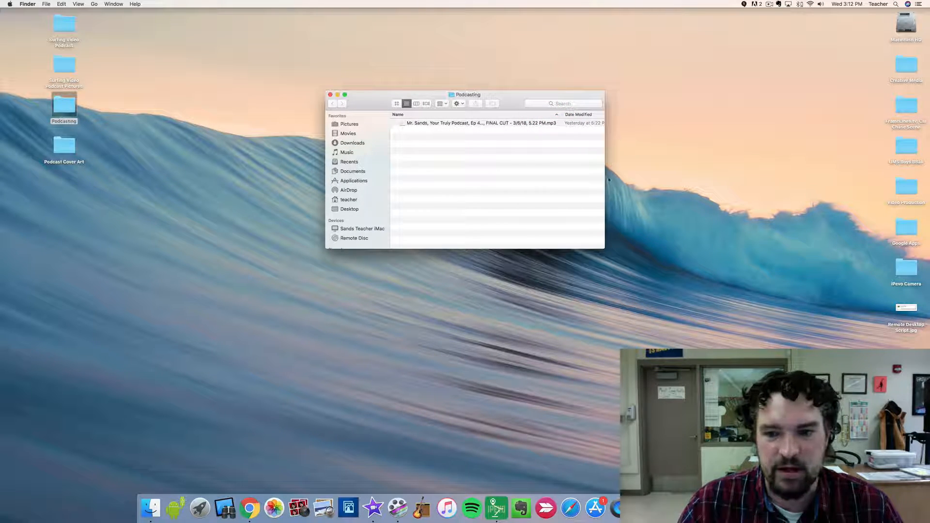
pyautogui.moveTo(606, 176); pyautogui.dragTo(681, 176)
pyautogui.moveTo(561, 116); pyautogui.dragTo(600, 116)
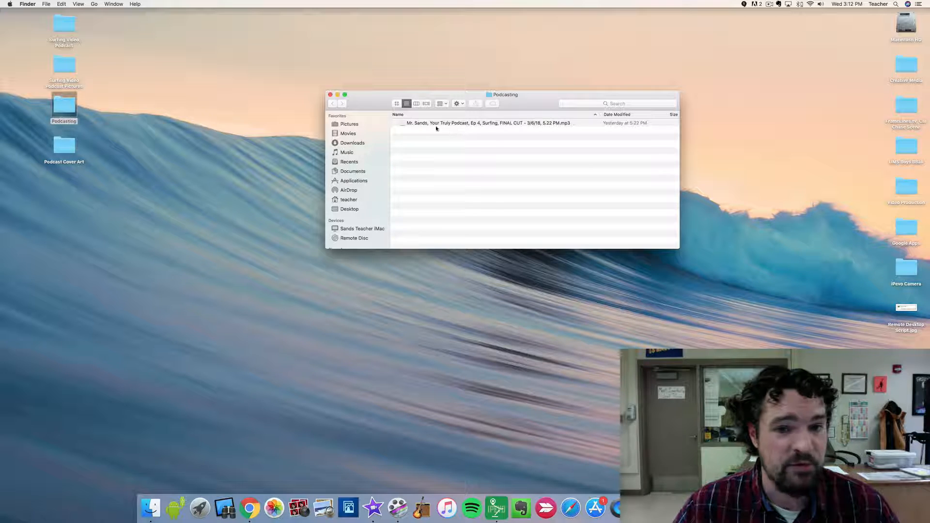
pyautogui.click(330, 94)
# Open the Podcast Cover Art folder and preview IMG_0500.jpg and Yours Truly Podcast Cover Art, Blue Shades copy.jpg
pyautogui.doubleClick(65, 153)
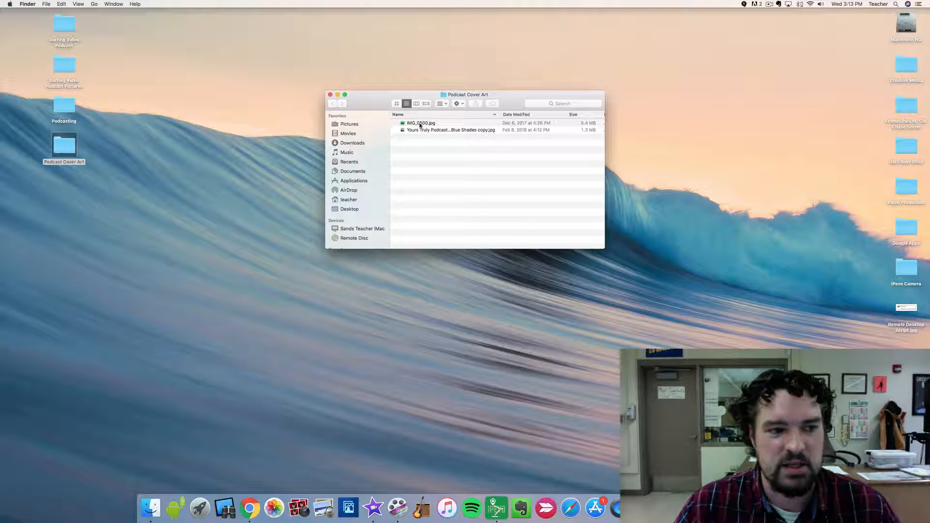
pyautogui.click(419, 124)
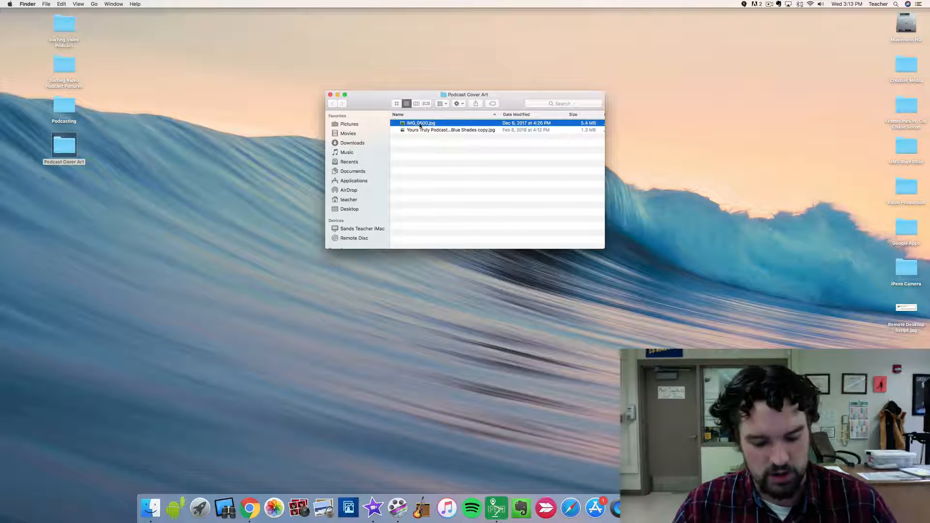
pyautogui.press('space')
pyautogui.press('space')
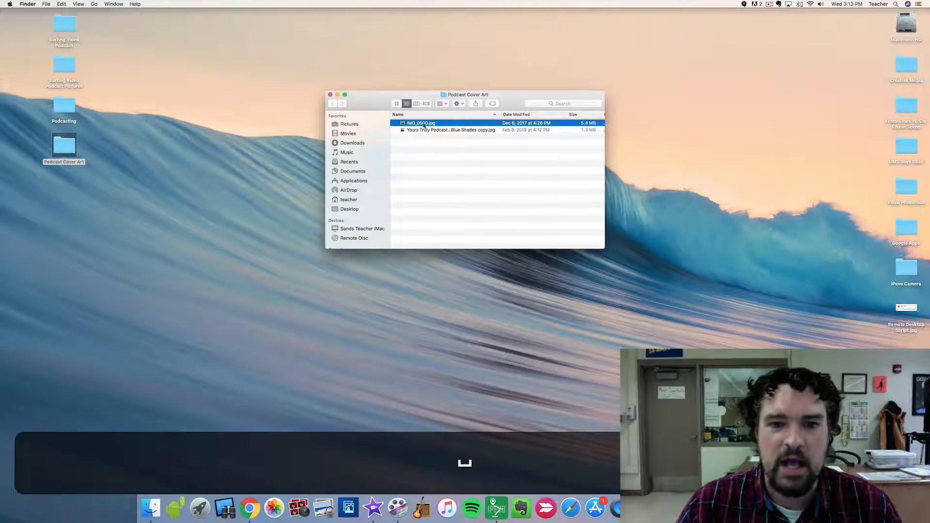
pyautogui.click(424, 129)
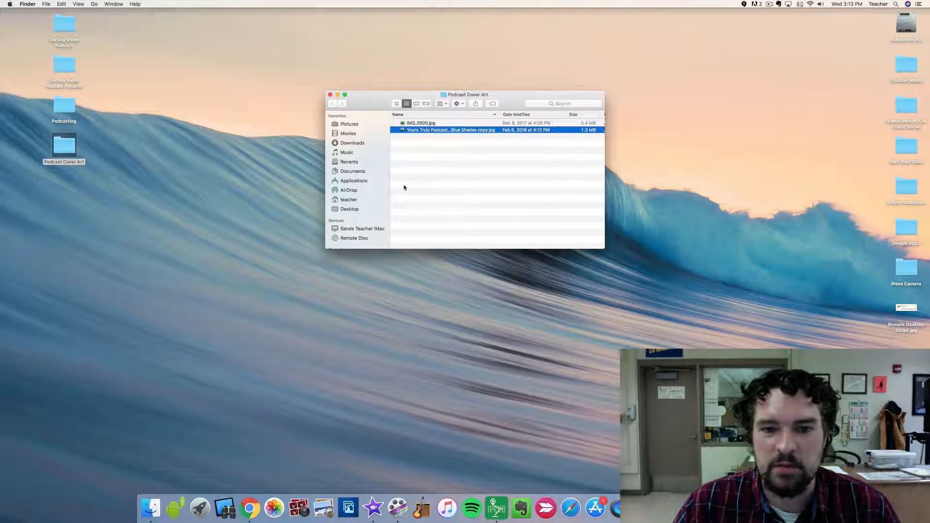
pyautogui.press('space')
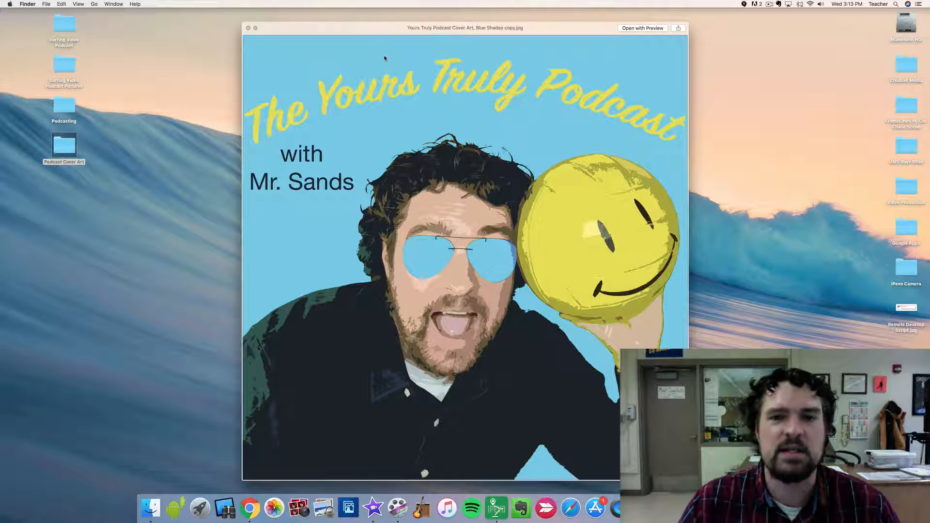
pyautogui.press('space')
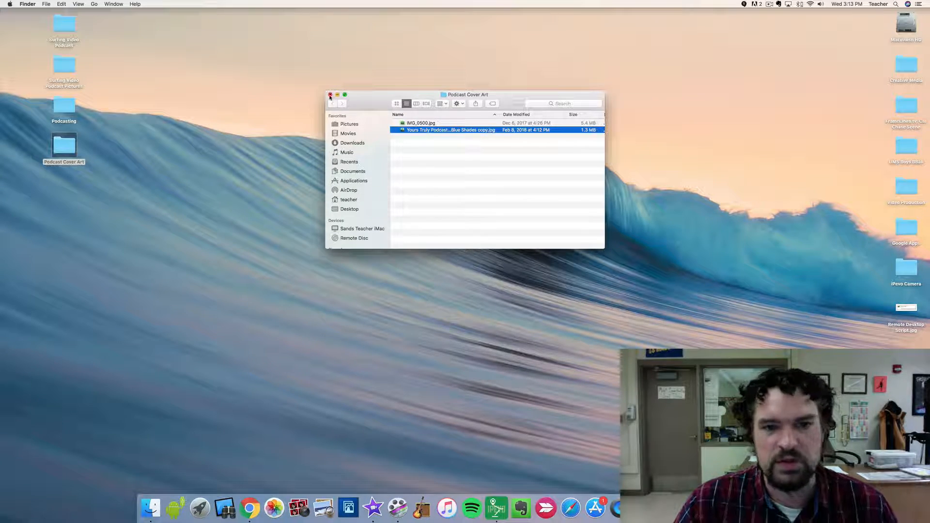
# Close the Podcast Cover Art folder and switch to the Surfing Video Podcast 1 project in iMovie, filling the screen
pyautogui.click(330, 95)
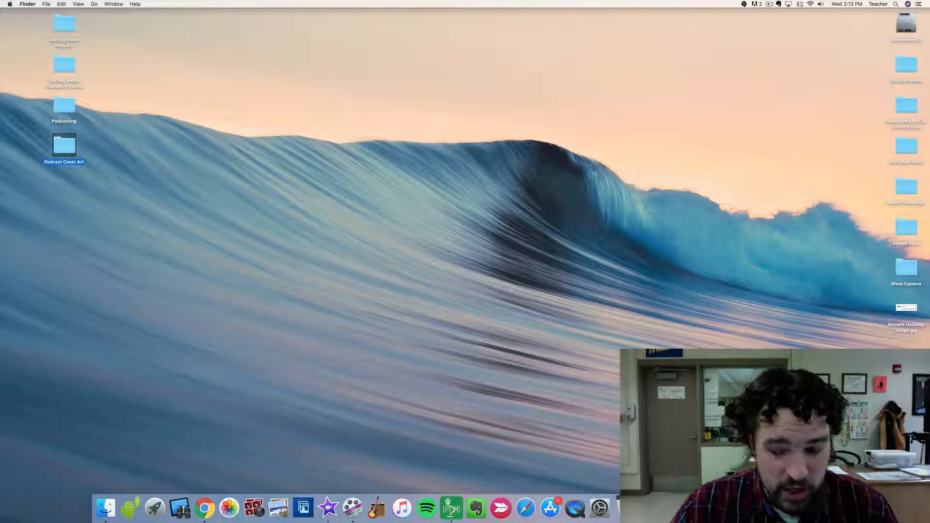
pyautogui.click(778, 507)
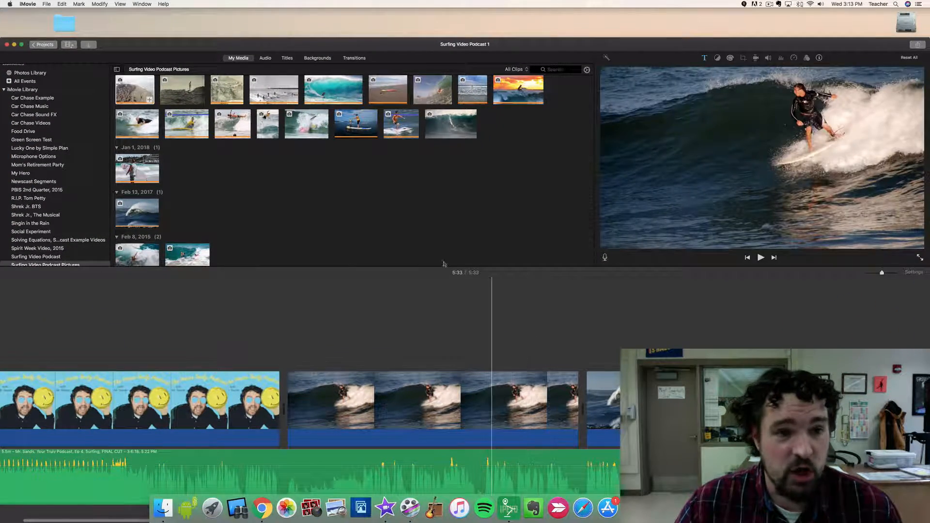
pyautogui.click(23, 45)
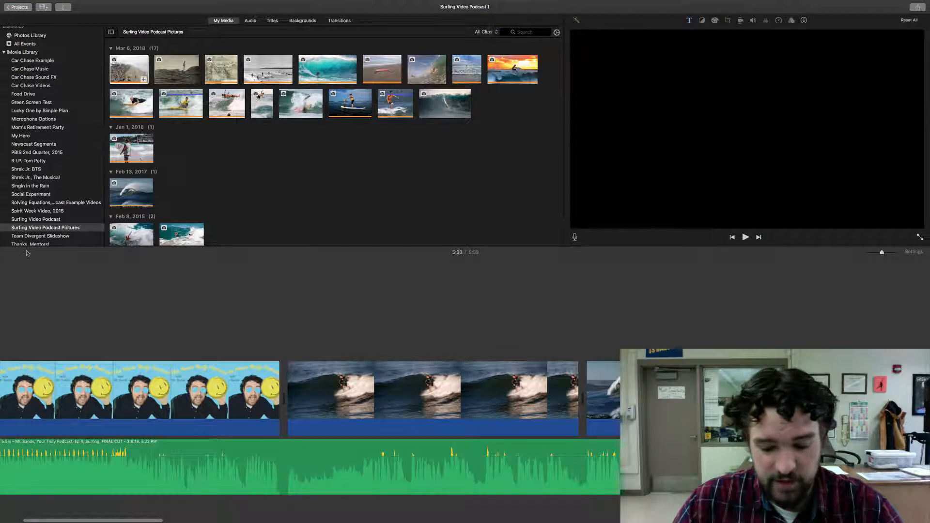
# Mute the sound and examine how the cover art, surfing pictures and podcast audio are arranged along the Surfing Video Podcast 1 timeline
pyautogui.press('XF86AudioMute')
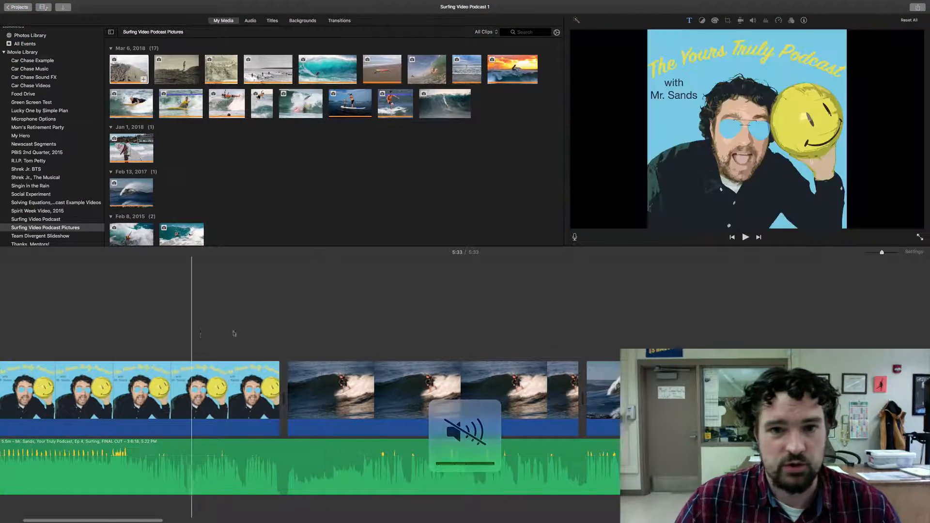
pyautogui.hscroll(-5, 325, 347)
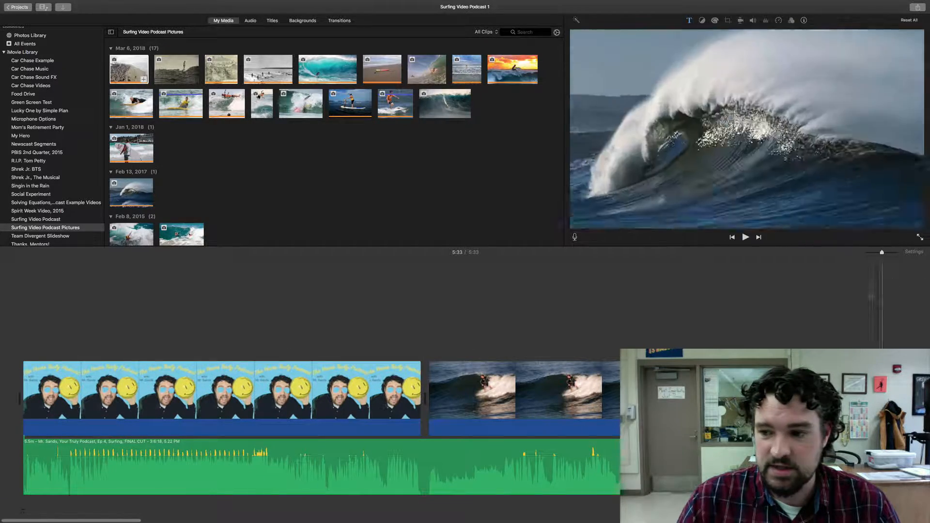
pyautogui.moveTo(882, 252); pyautogui.dragTo(859, 252)
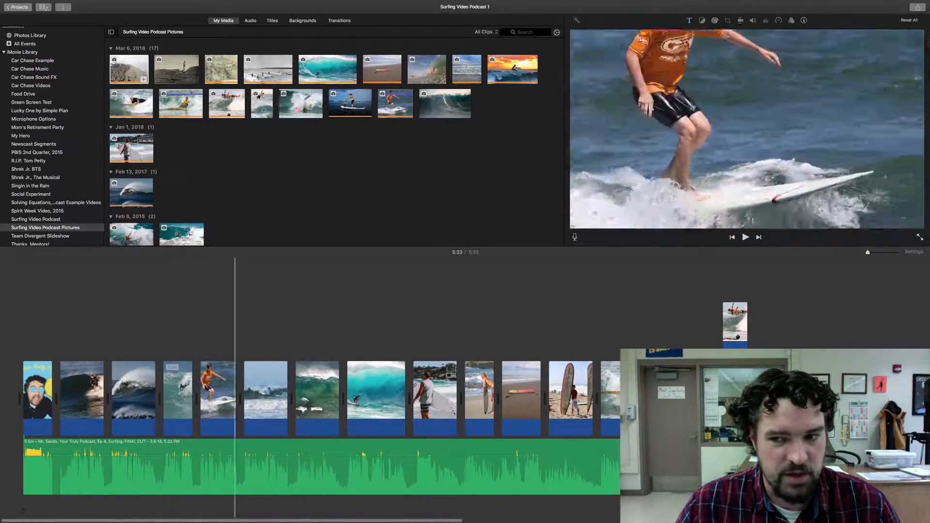
pyautogui.hscroll(5, 518, 397)
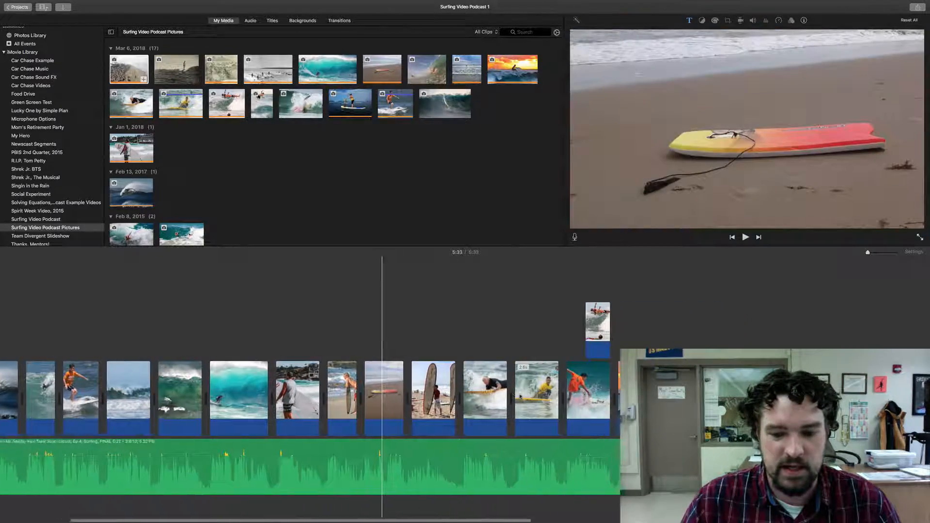
pyautogui.hscroll(2, 520, 396)
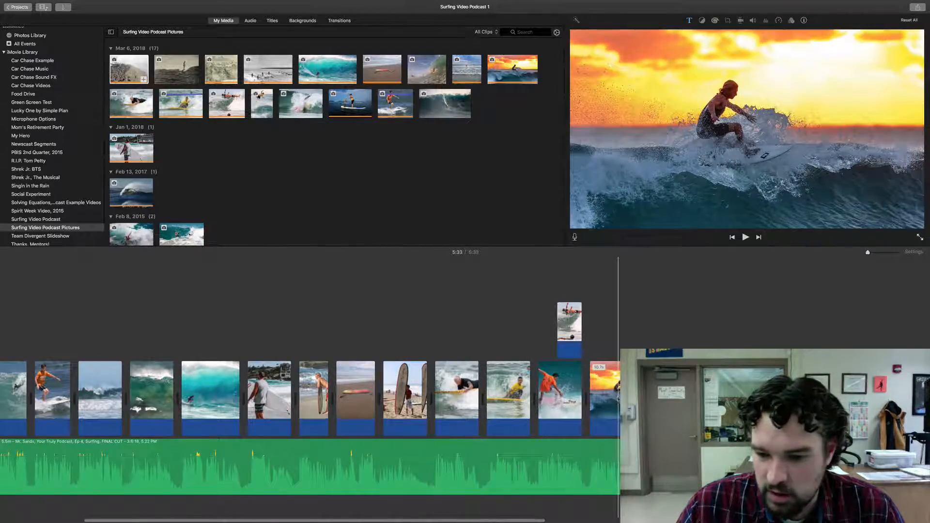
pyautogui.hscroll(3, 562, 388)
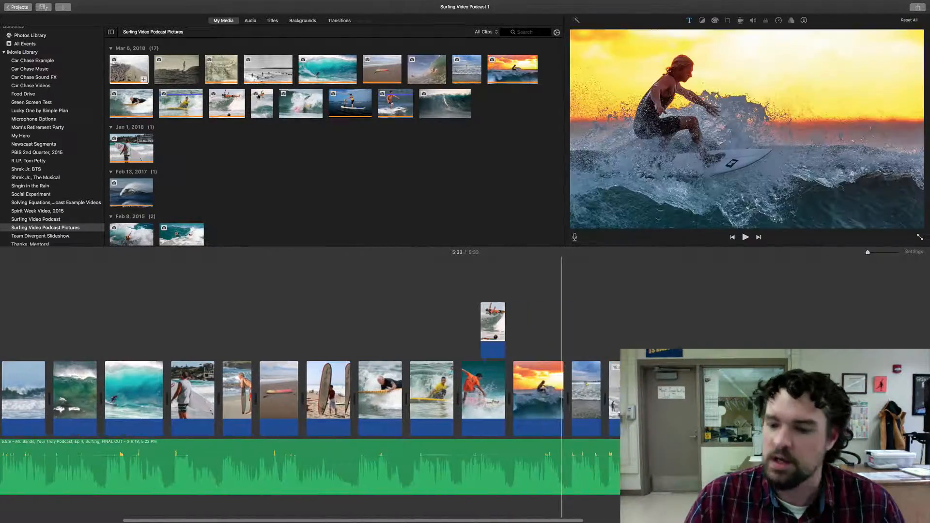
pyautogui.hscroll(4, 562, 387)
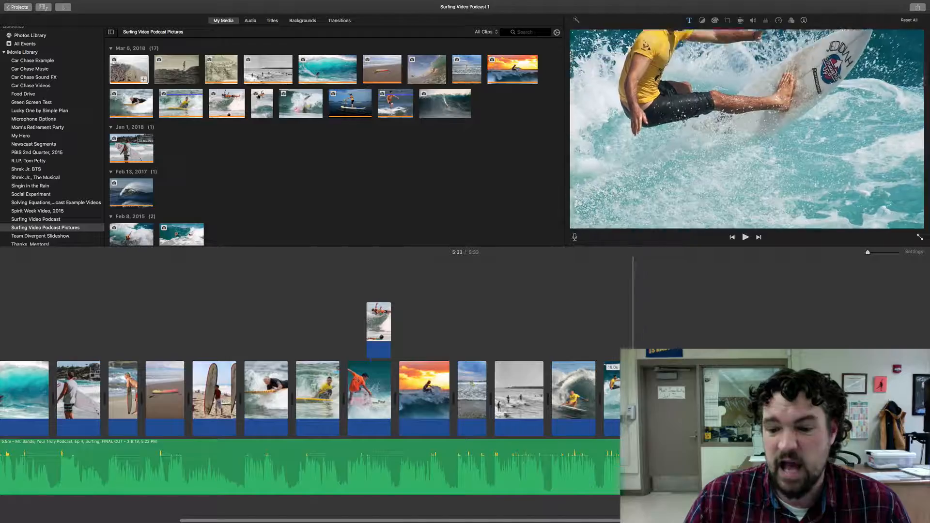
pyautogui.hscroll(5, 677, 300)
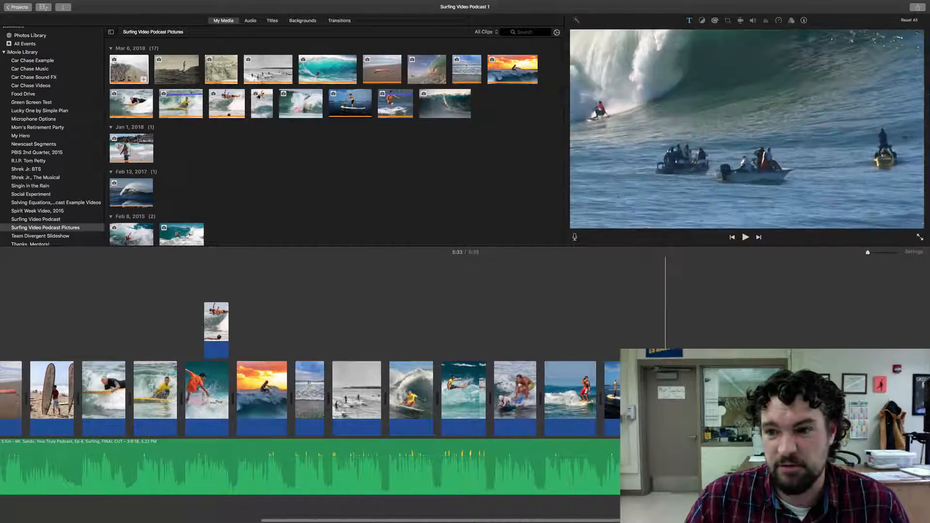
pyautogui.hscroll(8, 665, 388)
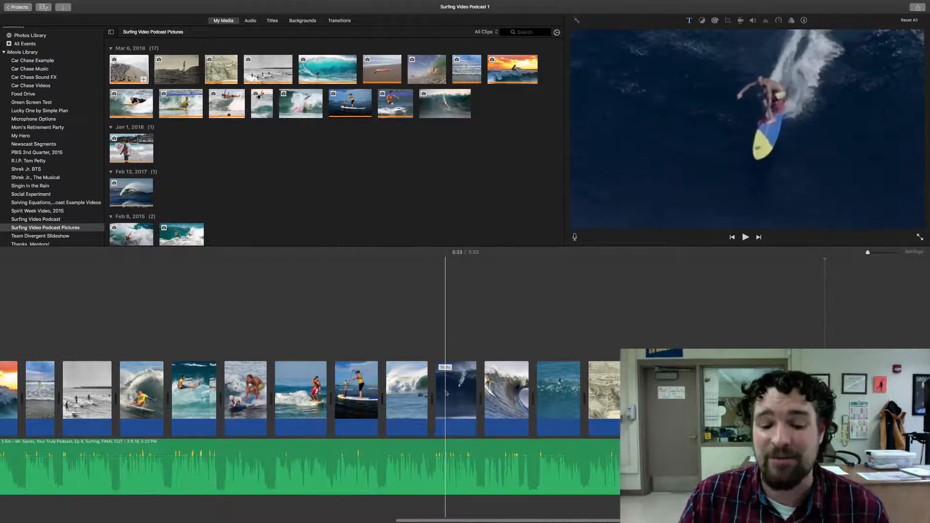
pyautogui.hscroll(-5, 426, 392)
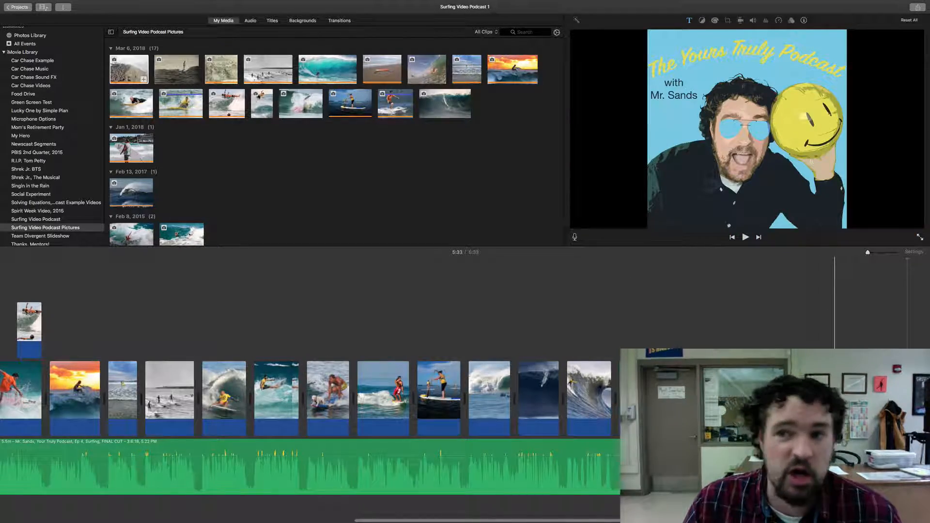
pyautogui.hscroll(-10, 203, 383)
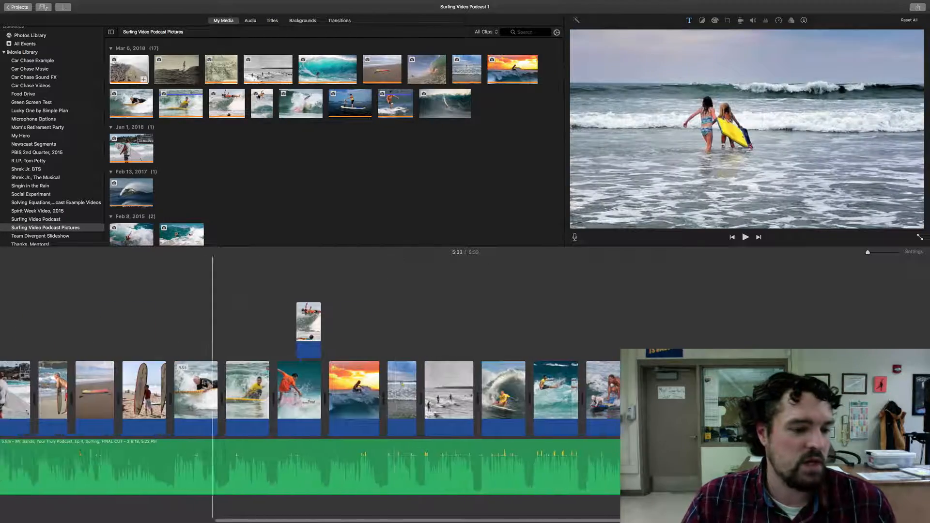
pyautogui.hscroll(-5, 203, 382)
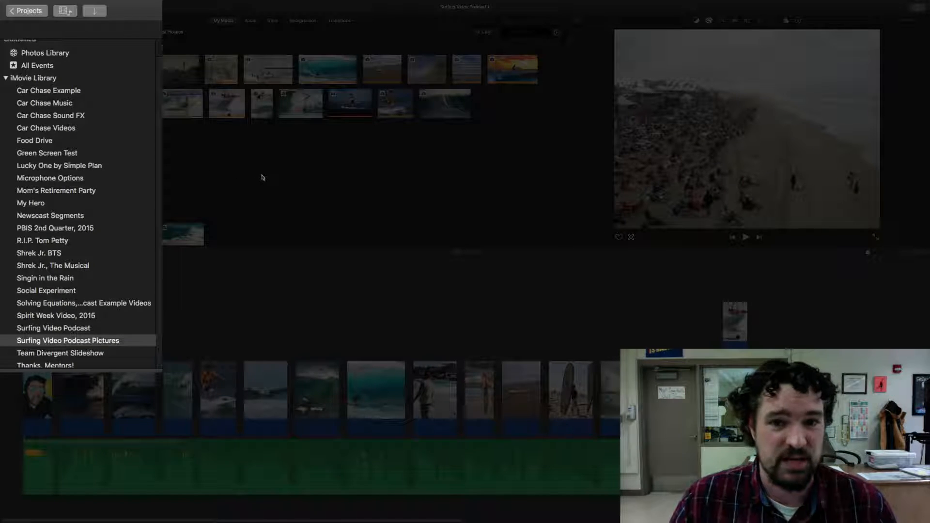
# Create a new event in the iMovie Library and name it Video Podcast Pictures
pyautogui.click(33, 92)
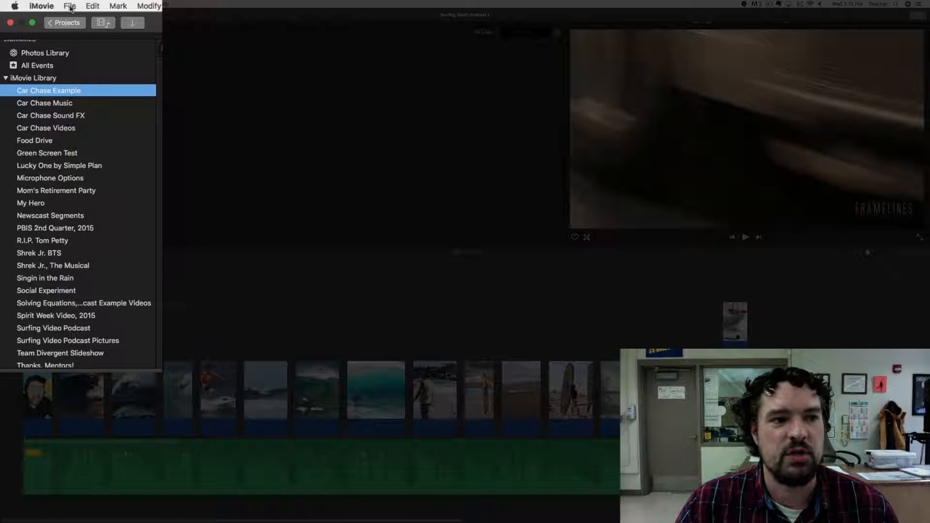
pyautogui.click(70, 6)
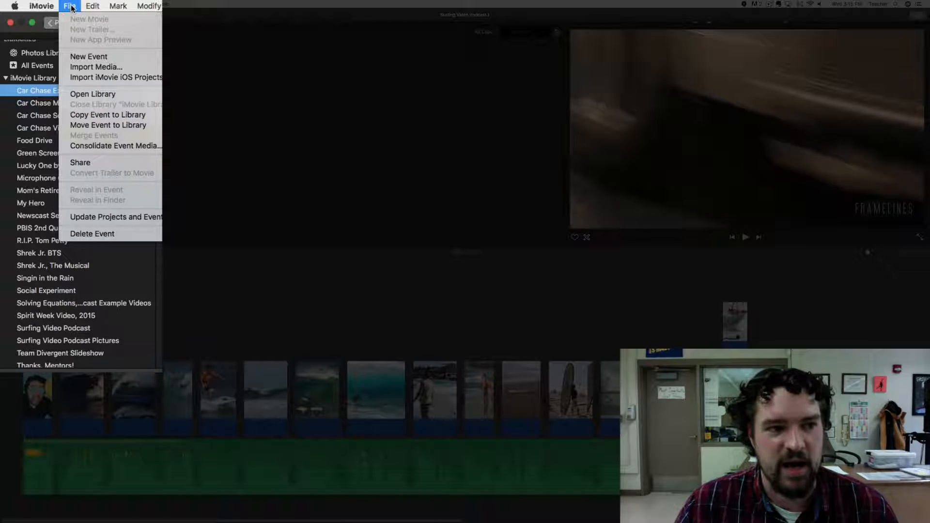
pyautogui.click(92, 57)
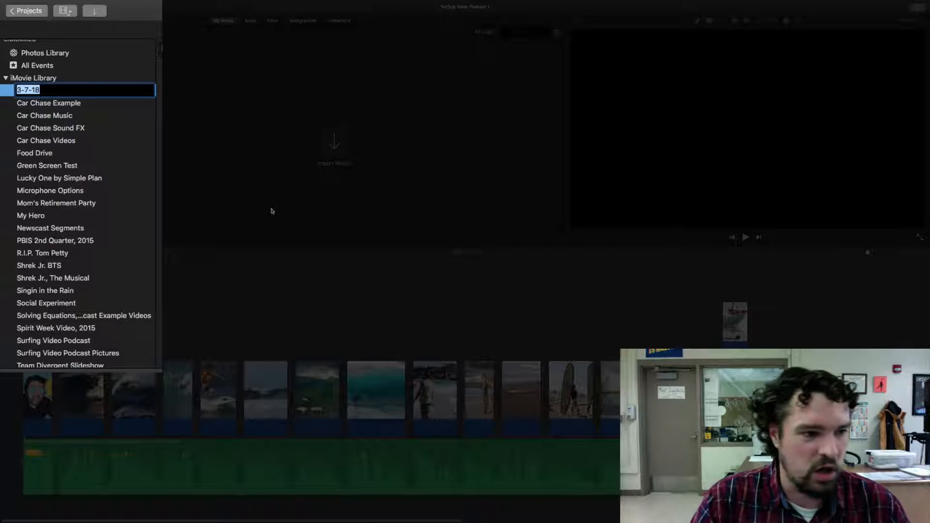
pyautogui.write('Su')
pyautogui.press('BackSpace')
pyautogui.press('BackSpace')
pyautogui.write('Video Podca')
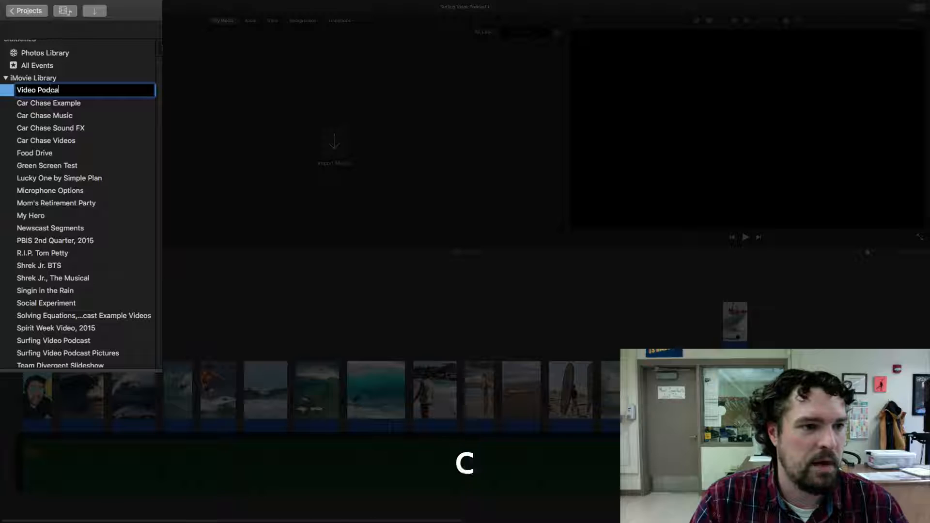
pyautogui.write('st Pictures')
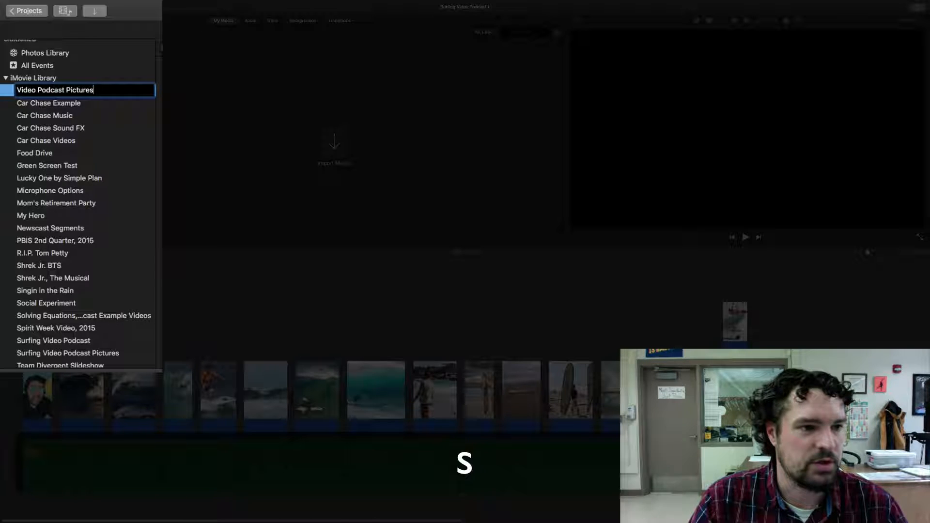
pyautogui.press('Return')
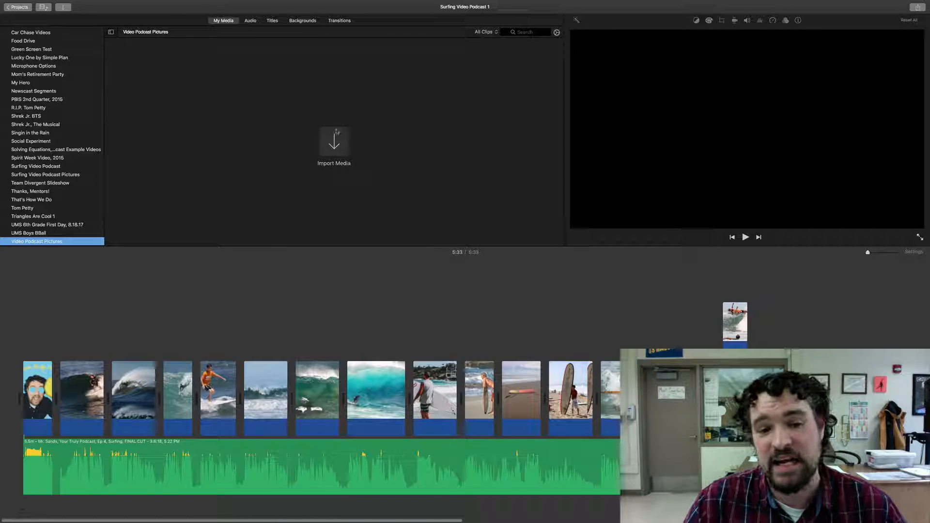
# Import the whole Surfing Video Podcast Pictures folder from the desktop into the Video Podcast Pictures event
pyautogui.click(333, 143)
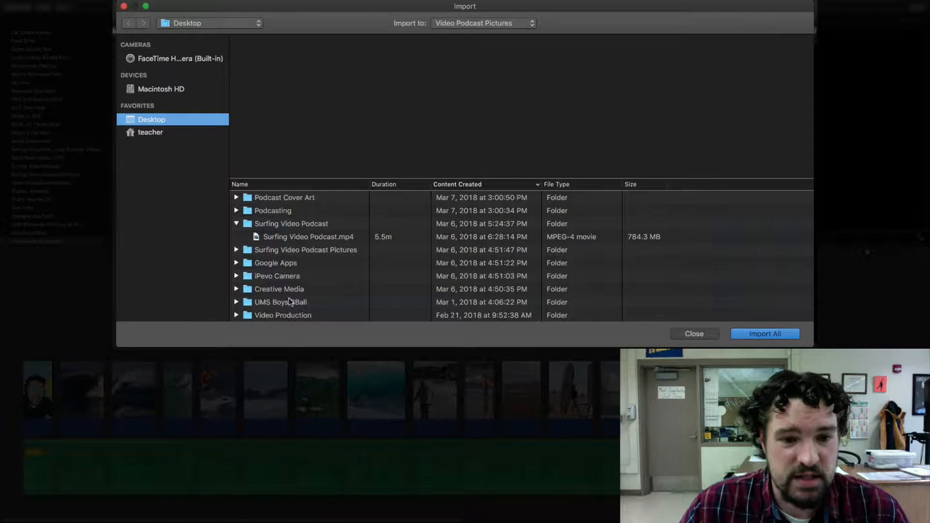
pyautogui.click(274, 250)
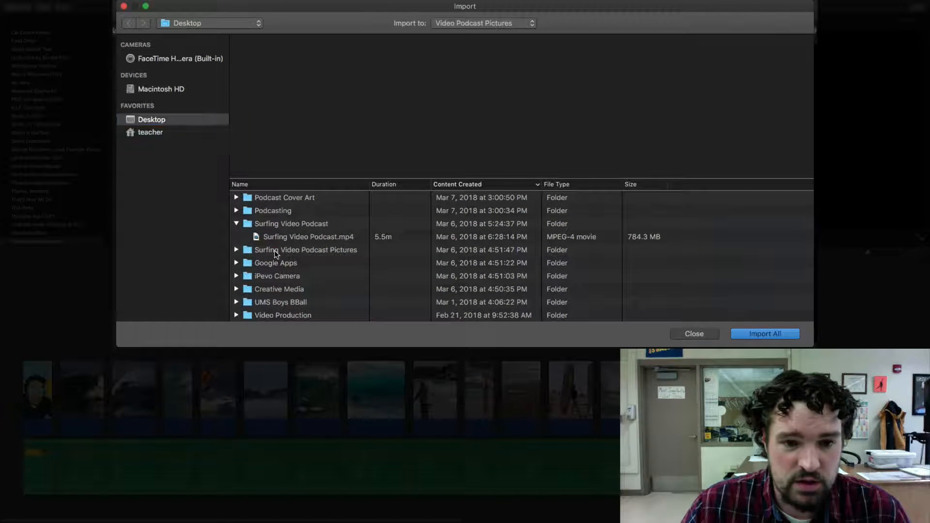
pyautogui.click(236, 250)
pyautogui.scroll(-10, 349, 301)
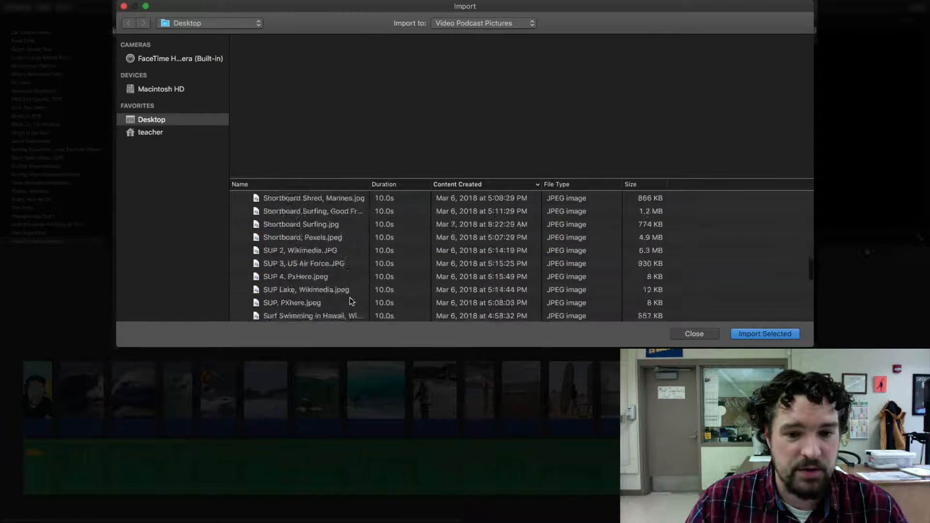
pyautogui.scroll(10, 349, 297)
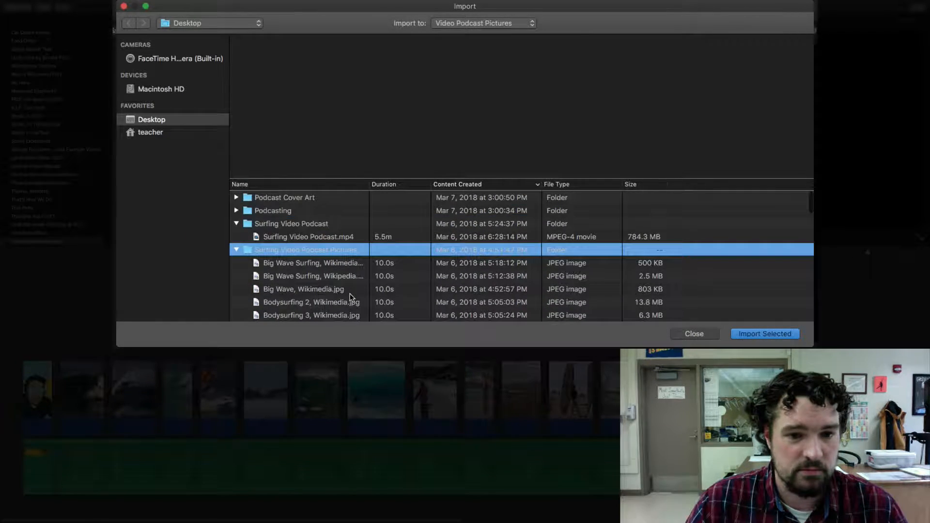
pyautogui.click(237, 249)
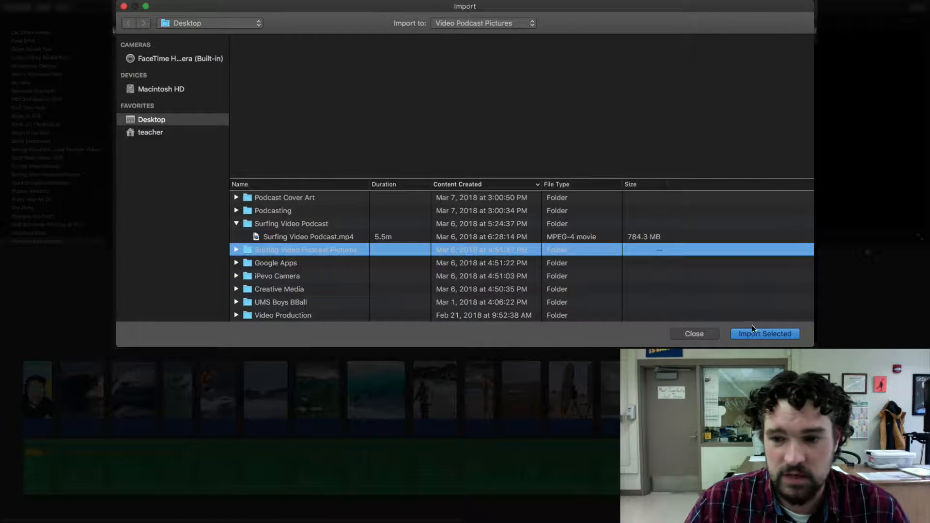
pyautogui.click(766, 334)
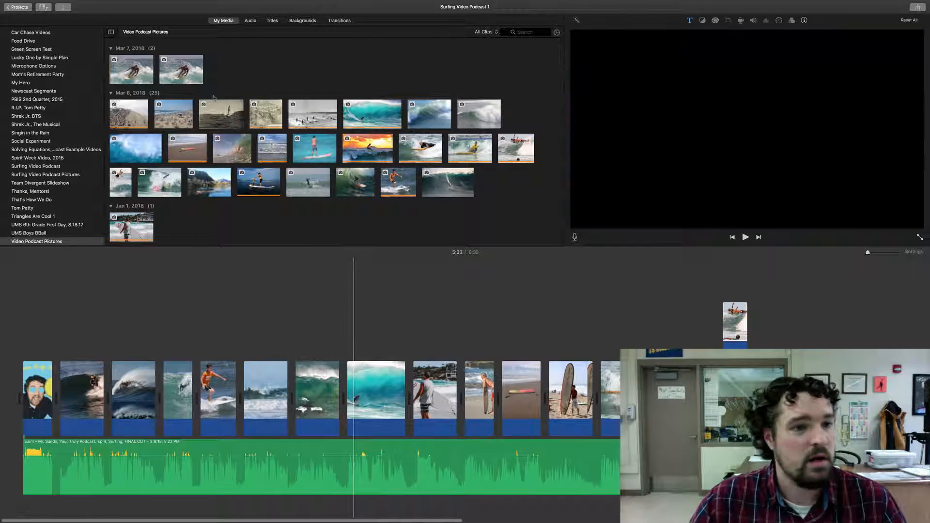
# Look over the imported pictures, select them all, and delete them from the Video Podcast Pictures event
pyautogui.scroll(-10, 288, 192)
pyautogui.scroll(-5, 288, 190)
pyautogui.scroll(15, 290, 186)
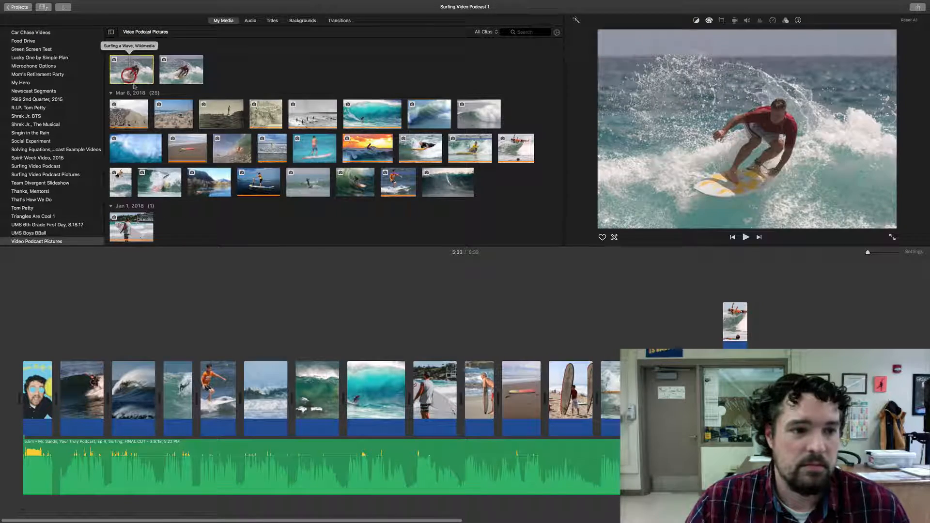
pyautogui.scroll(-15, 203, 172)
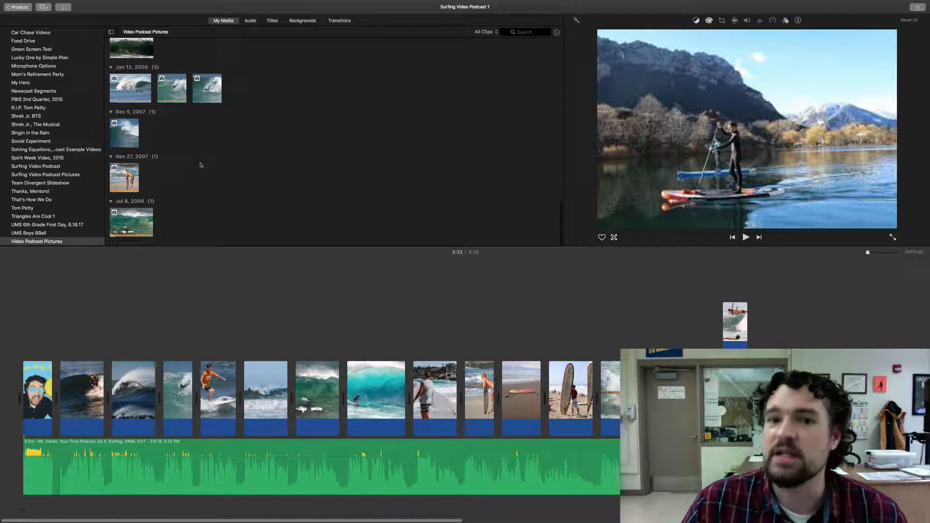
pyautogui.press('shift')
pyautogui.keyDown('shift'); pyautogui.click(139, 224); pyautogui.keyUp('shift')
pyautogui.press('ctrl')
pyautogui.keyDown('ctrl'); pyautogui.click(139, 224); pyautogui.keyUp('ctrl')
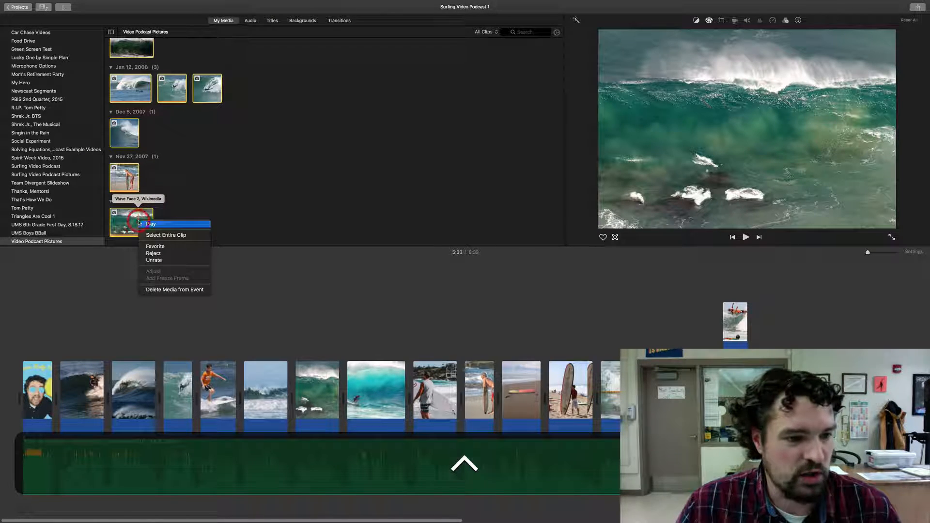
pyautogui.click(176, 289)
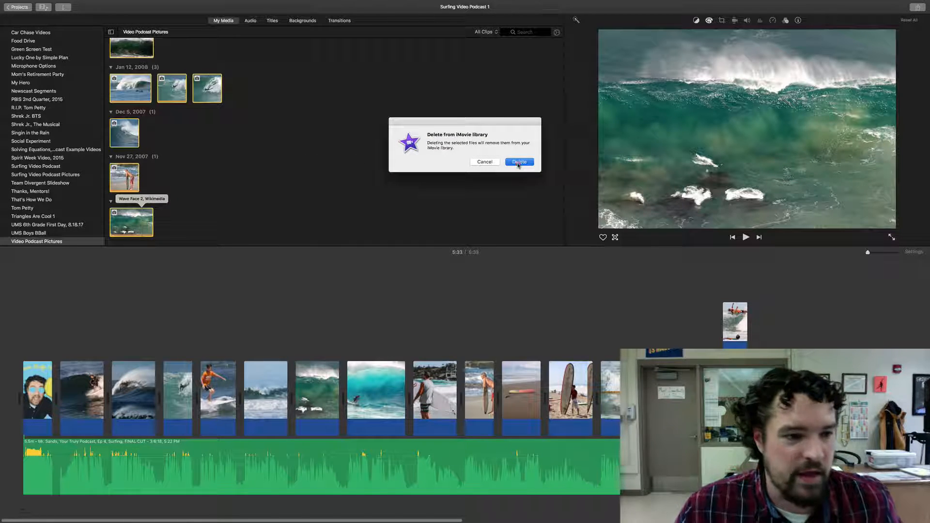
pyautogui.click(519, 162)
# Take iMovie out of full screen, then shrink and move its window so the desktop folders are accessible beside it
pyautogui.moveTo(132, 5)
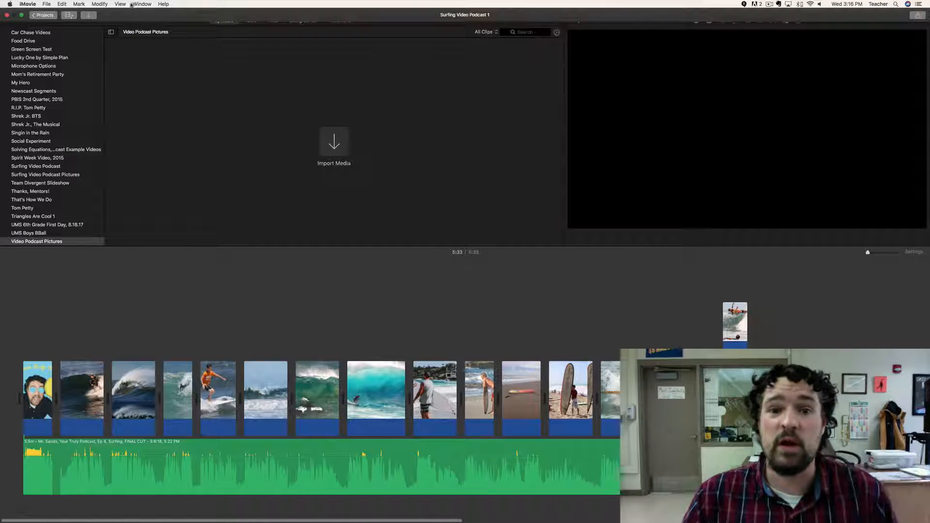
pyautogui.click(22, 16)
pyautogui.moveTo(1, 41); pyautogui.dragTo(391, 139)
pyautogui.moveTo(550, 142); pyautogui.dragTo(498, 46)
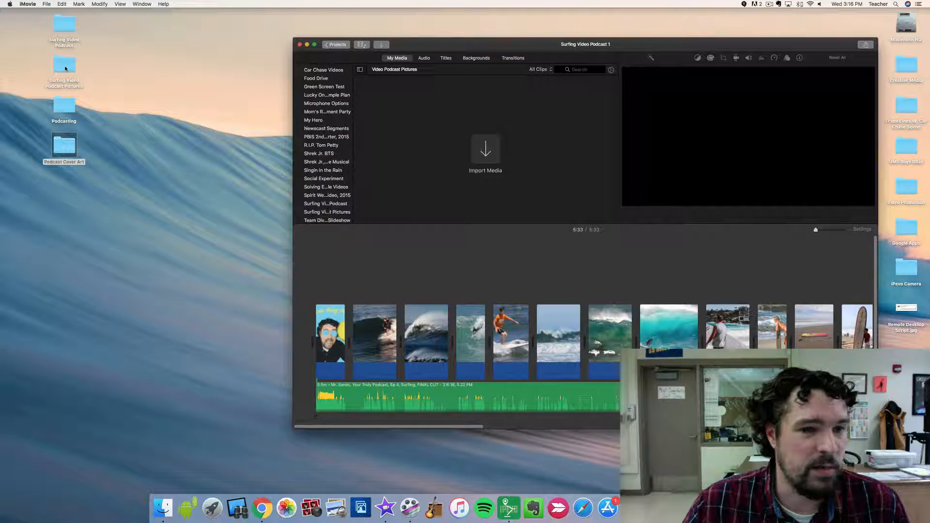
# Import the Surfing Video Podcast Pictures folder from the desktop straight into the Video Podcast Pictures event
pyautogui.click(66, 68)
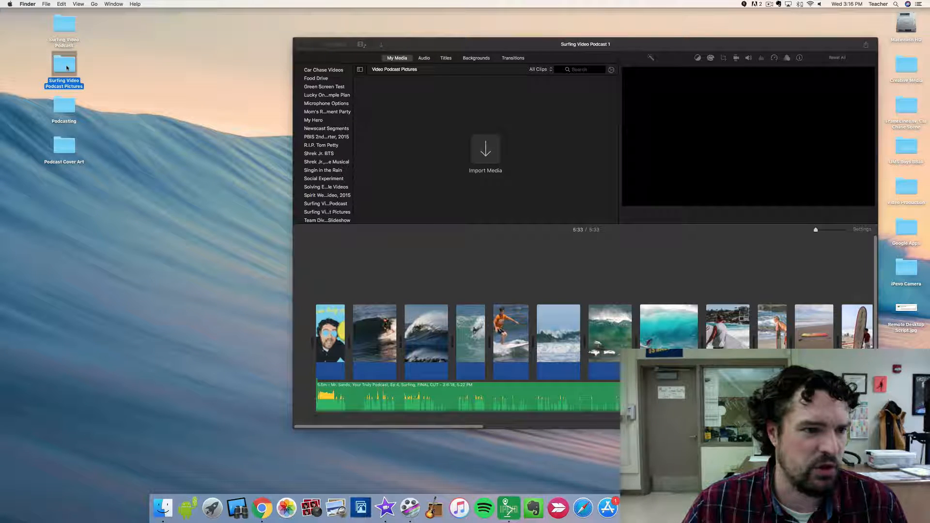
pyautogui.moveTo(66, 68)
pyautogui.mouseDown()
pyautogui.moveTo(432, 137)
pyautogui.moveTo(120, 112)
pyautogui.moveTo(62, 61)
pyautogui.mouseUp()
pyautogui.scroll(-3, 329, 167)
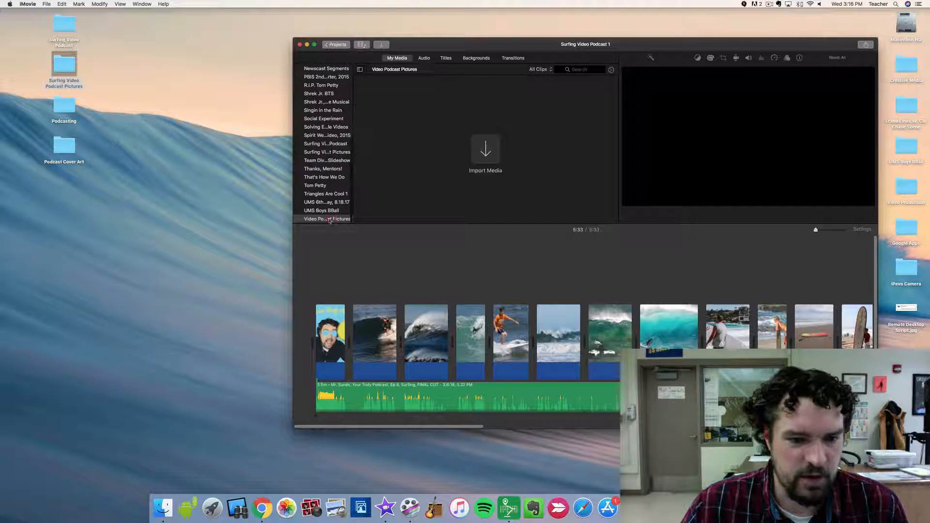
pyautogui.click(405, 166)
pyautogui.click(392, 190)
pyautogui.moveTo(63, 62); pyautogui.dragTo(464, 125)
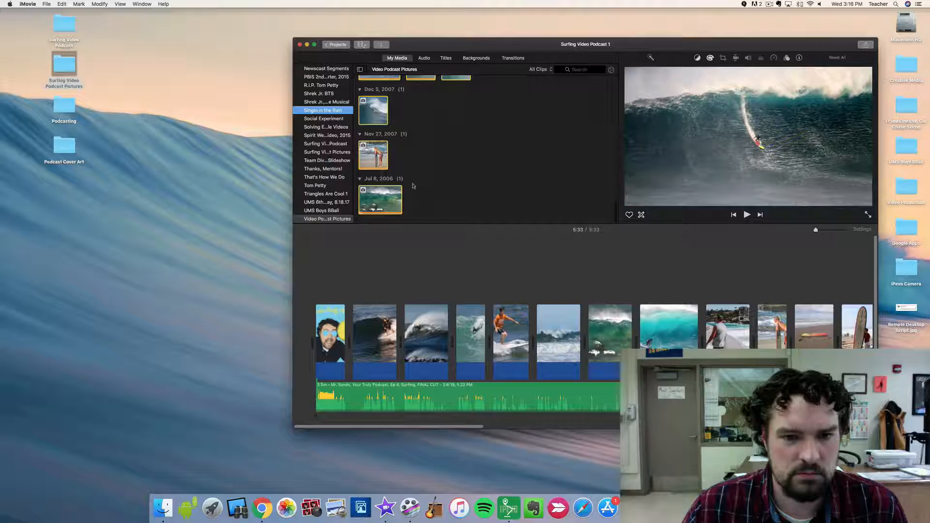
# Return iMovie to full screen and look over the imported pictures in the Video Podcast Pictures event
pyautogui.scroll(15, 402, 189)
pyautogui.click(345, 222)
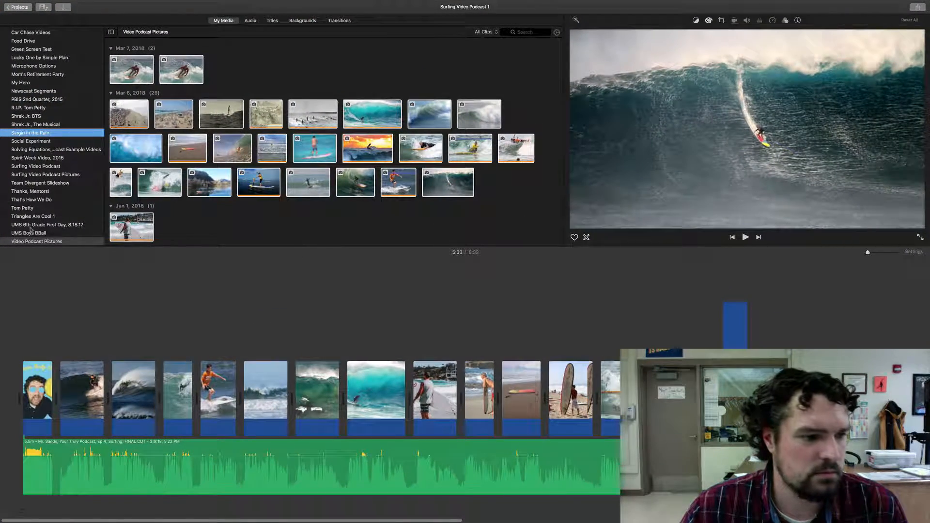
pyautogui.click(33, 225)
pyautogui.click(37, 241)
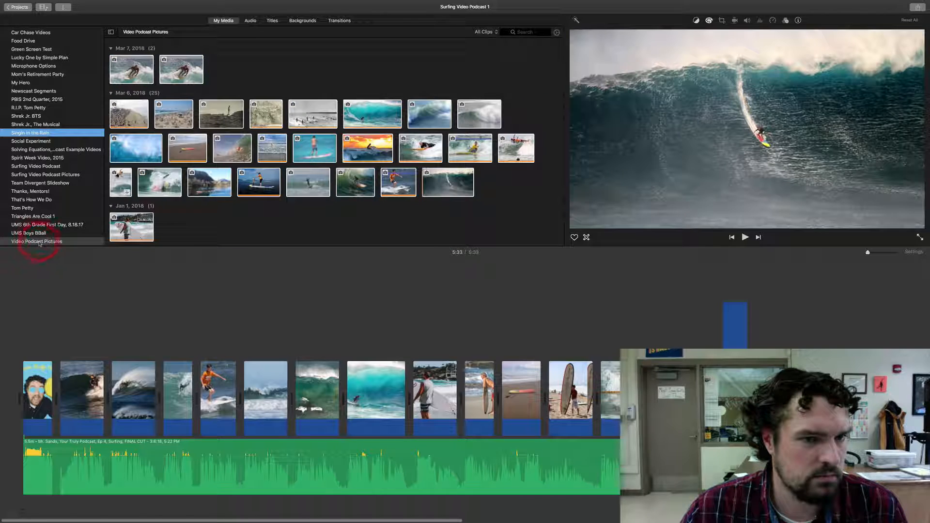
pyautogui.press('super+a')
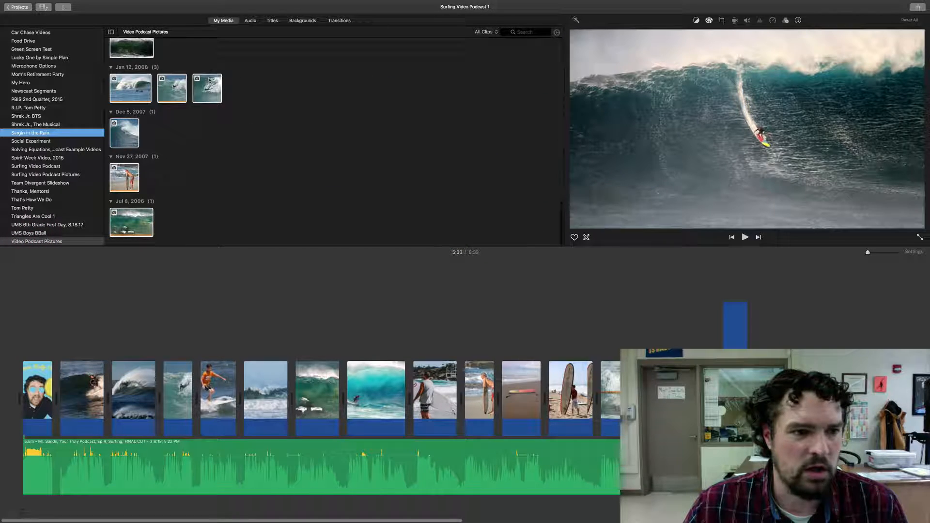
pyautogui.scroll(10, 209, 82)
pyautogui.scroll(-10, 210, 81)
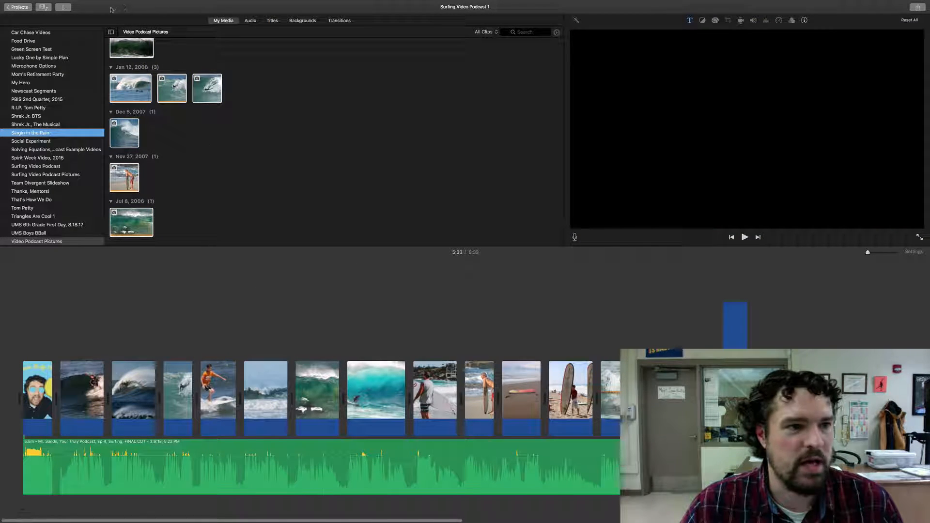
# Go back to the projects overview and create a new movie project
pyautogui.click(18, 8)
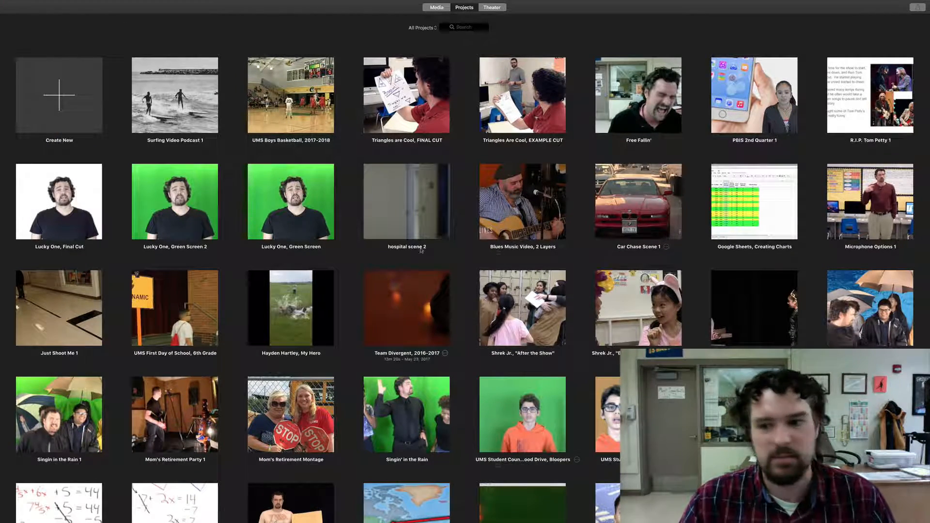
pyautogui.scroll(-1, 504, 305)
pyautogui.scroll(-5, 497, 302)
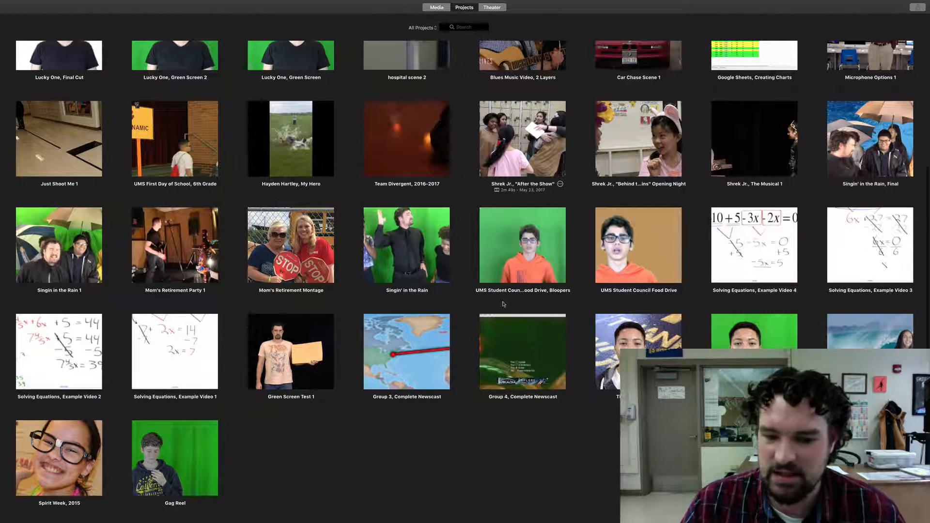
pyautogui.scroll(5, 496, 301)
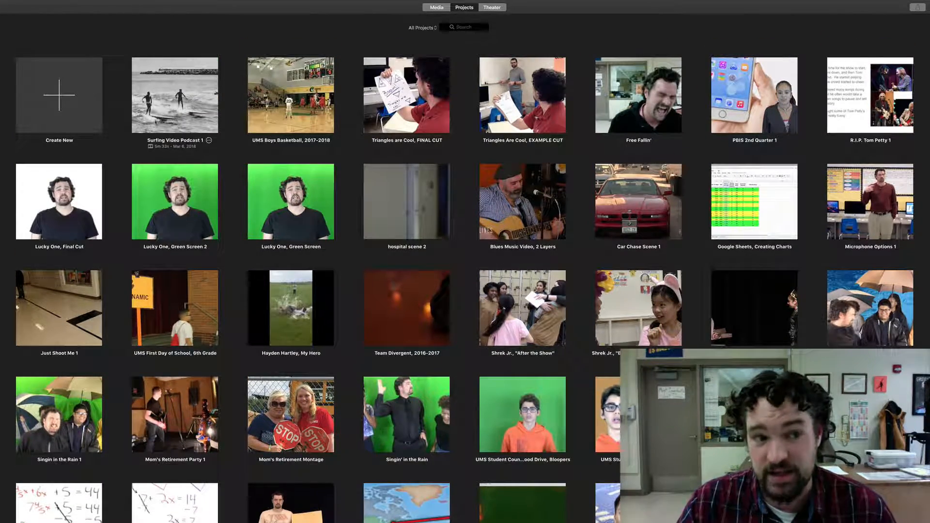
pyautogui.click(63, 108)
pyautogui.click(54, 137)
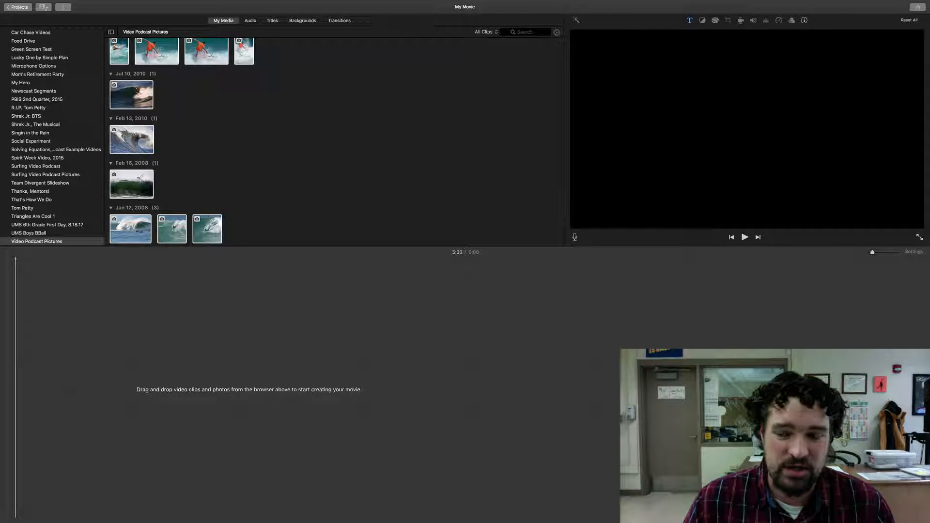
# Select all the pictures in the Video Podcast Pictures event and look through them
pyautogui.scroll(10, 193, 136)
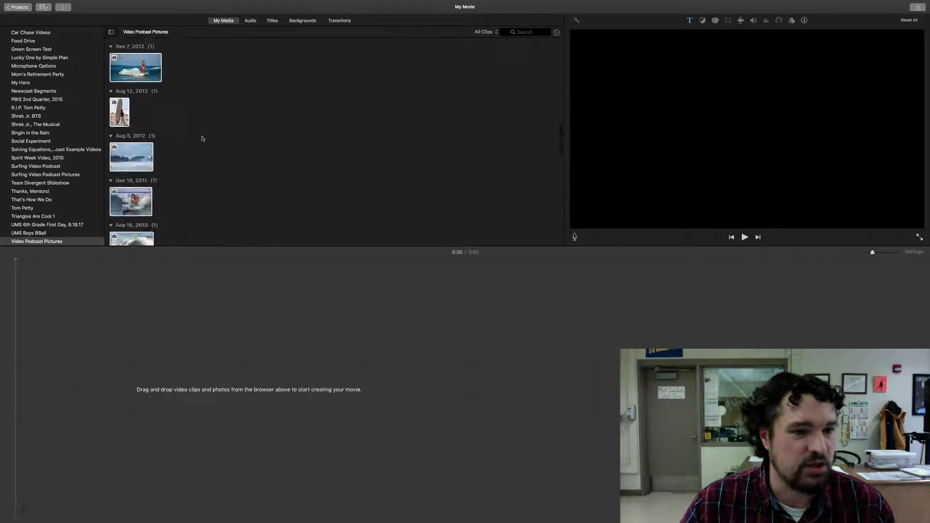
pyautogui.press('super+a')
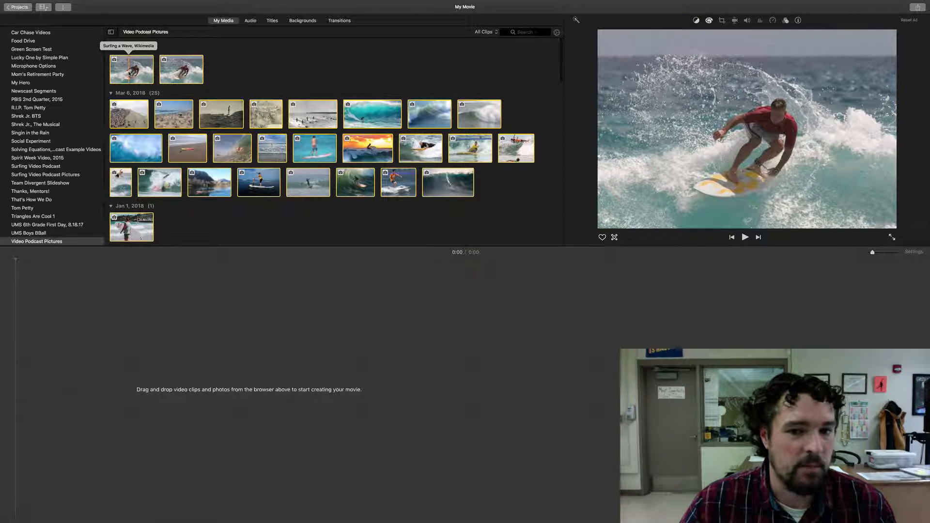
pyautogui.scroll(-15, 206, 228)
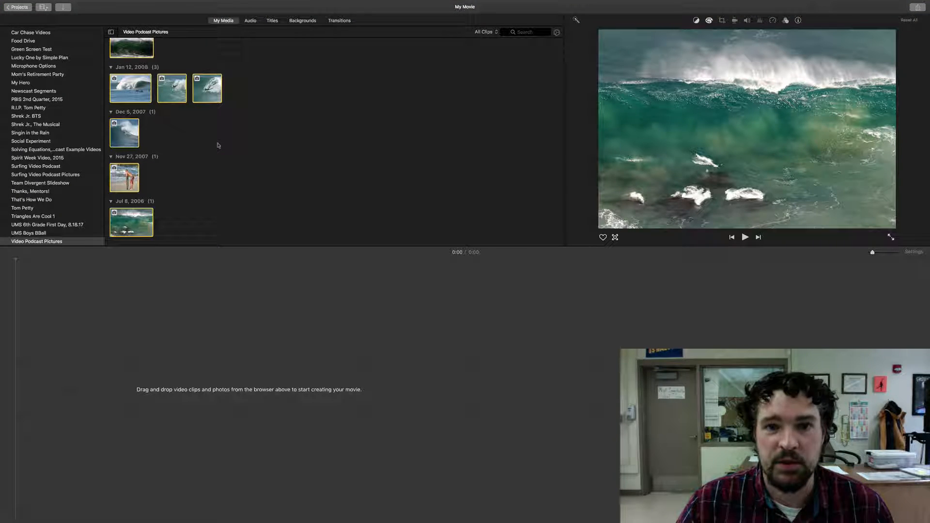
# Import the Yours Truly Podcast Blue Shades cover image from the desktop's Podcast Cover Art folder into the Video Podcast Pictures event, ending in full screen
pyautogui.moveTo(131, 2)
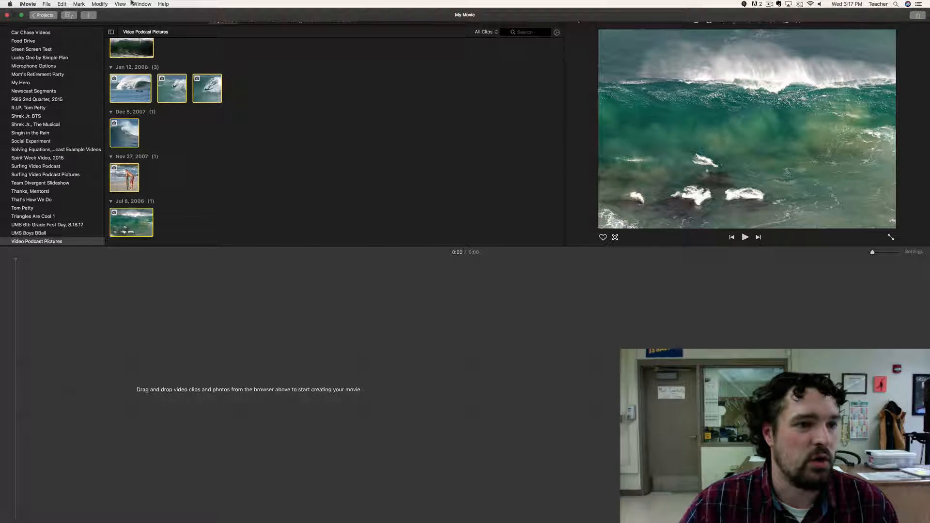
pyautogui.click(21, 15)
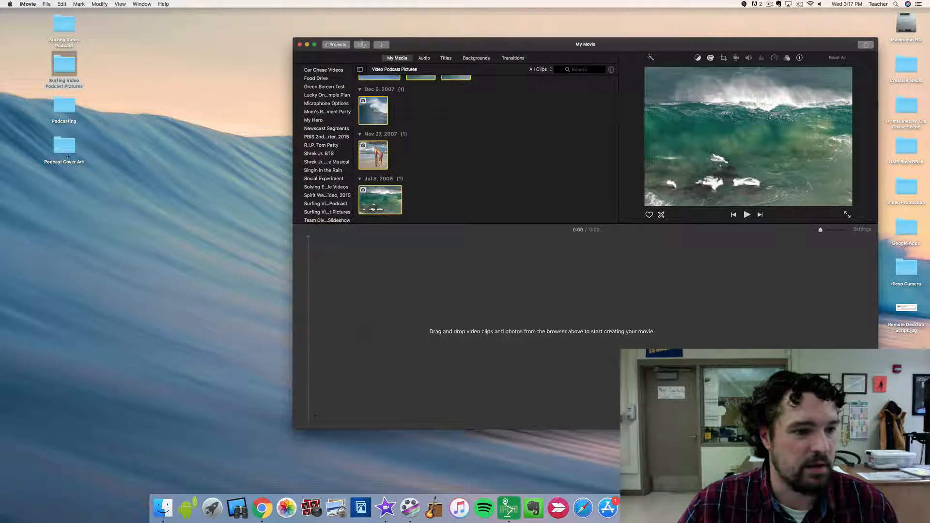
pyautogui.doubleClick(69, 152)
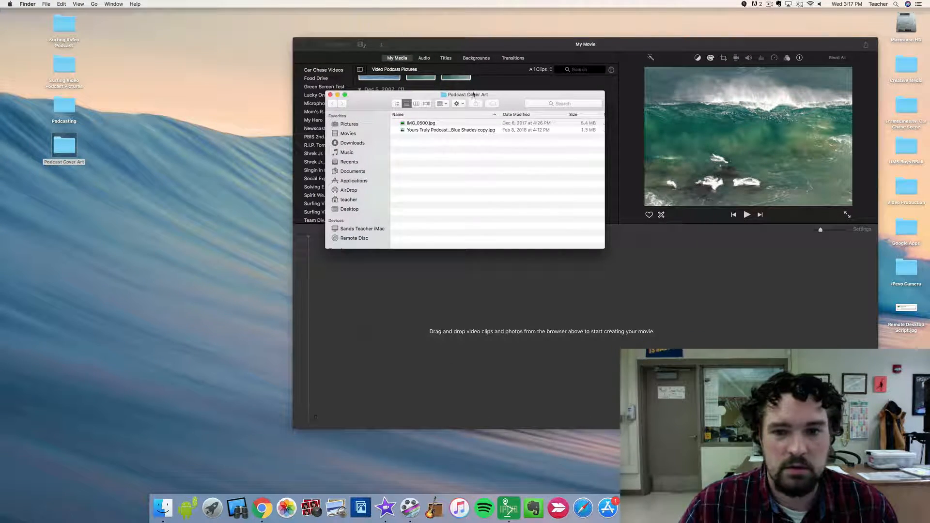
pyautogui.moveTo(473, 94); pyautogui.dragTo(174, 68)
pyautogui.click(134, 103)
pyautogui.moveTo(133, 106); pyautogui.dragTo(488, 141)
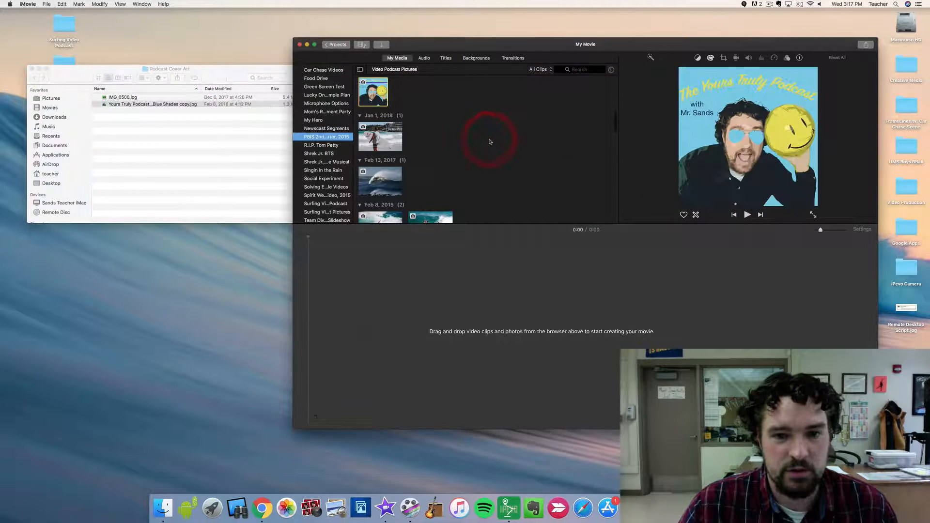
pyautogui.click(32, 68)
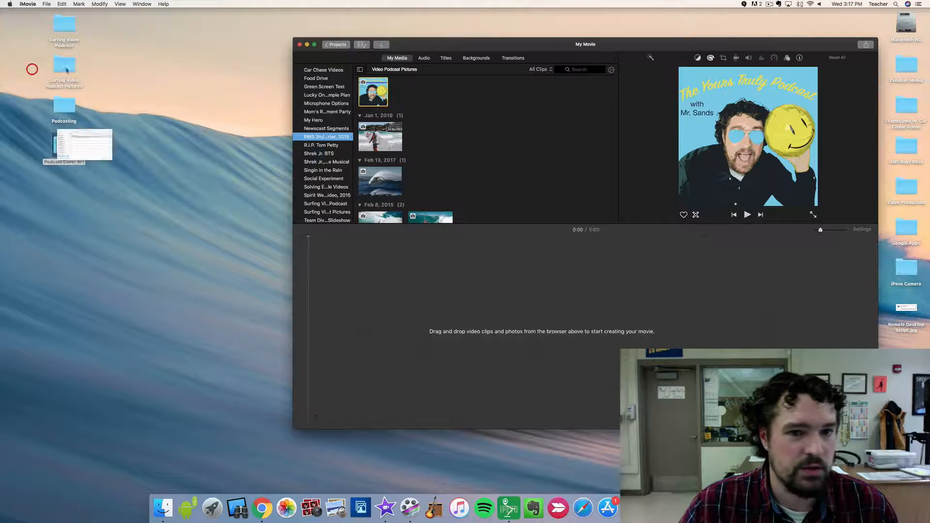
pyautogui.click(314, 44)
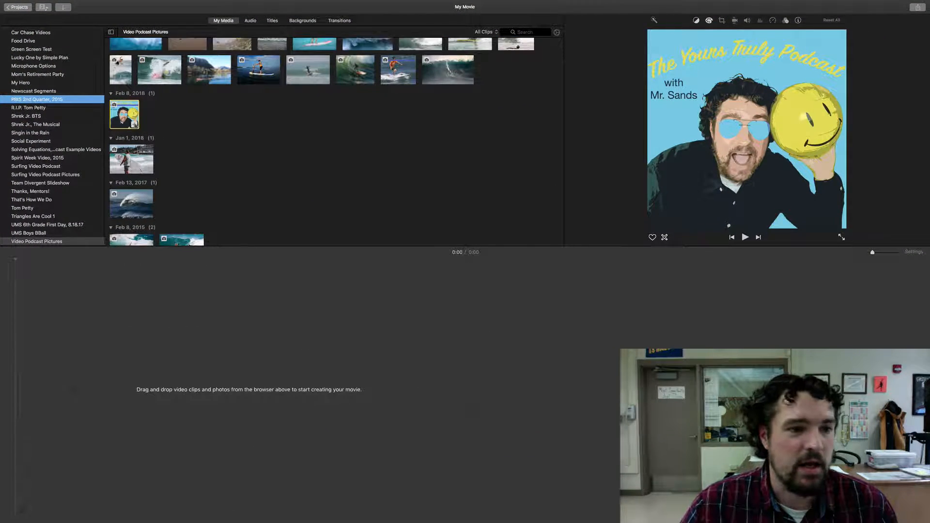
# Place the podcast cover art at the start of the empty timeline and play it back
pyautogui.moveTo(125, 111); pyautogui.dragTo(20, 383)
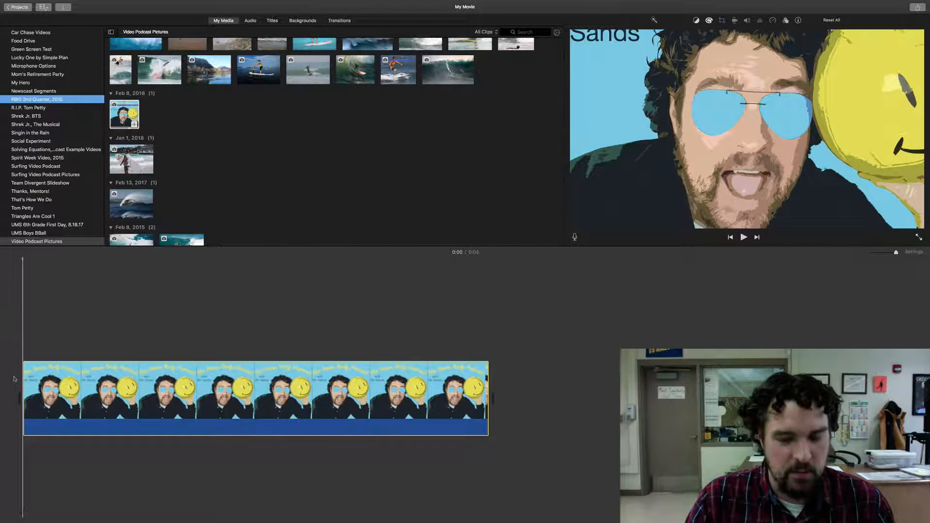
pyautogui.press('space')
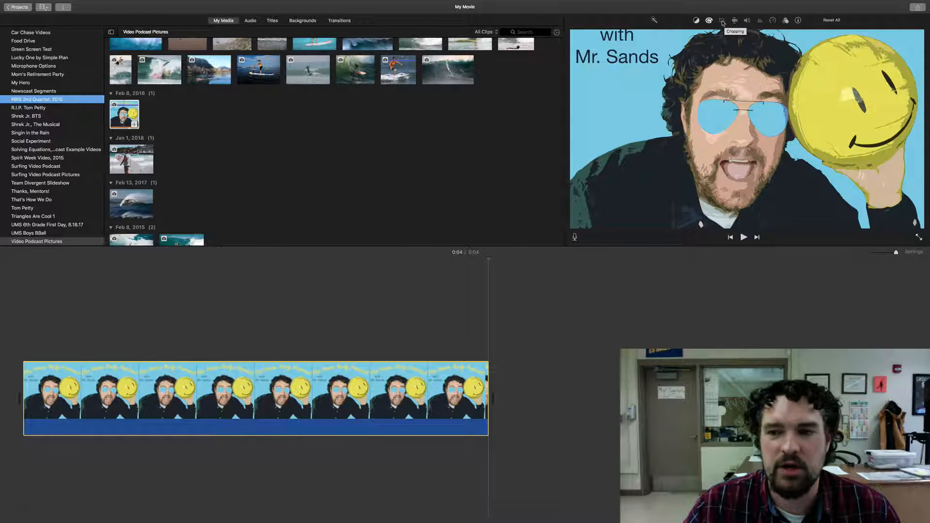
# Try the Fit style on the cover art, then apply Crop to Fill framed on its upper part with the title
pyautogui.click(722, 21)
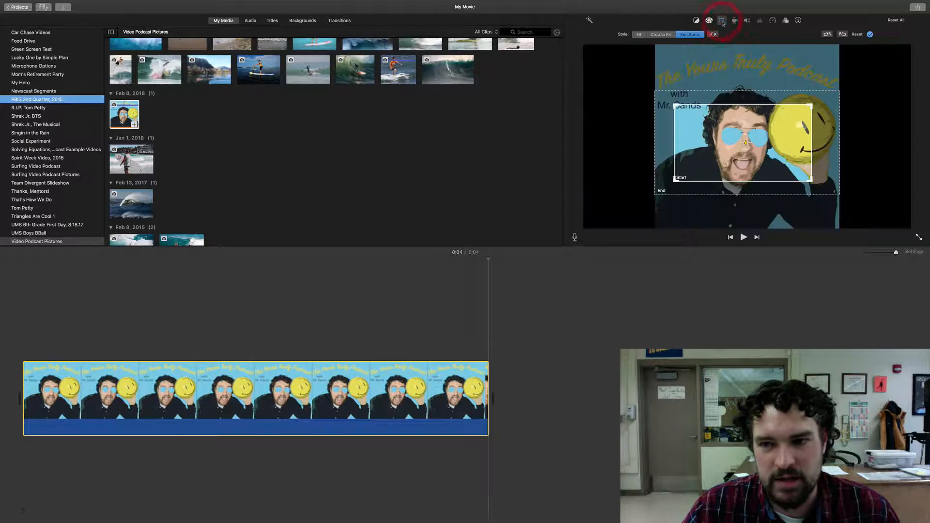
pyautogui.click(640, 34)
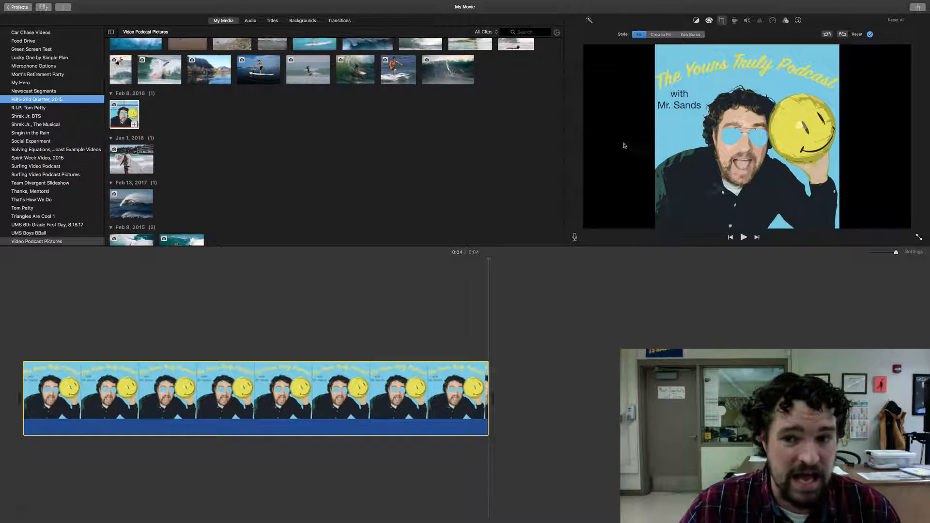
pyautogui.click(662, 34)
pyautogui.moveTo(748, 141); pyautogui.dragTo(748, 96)
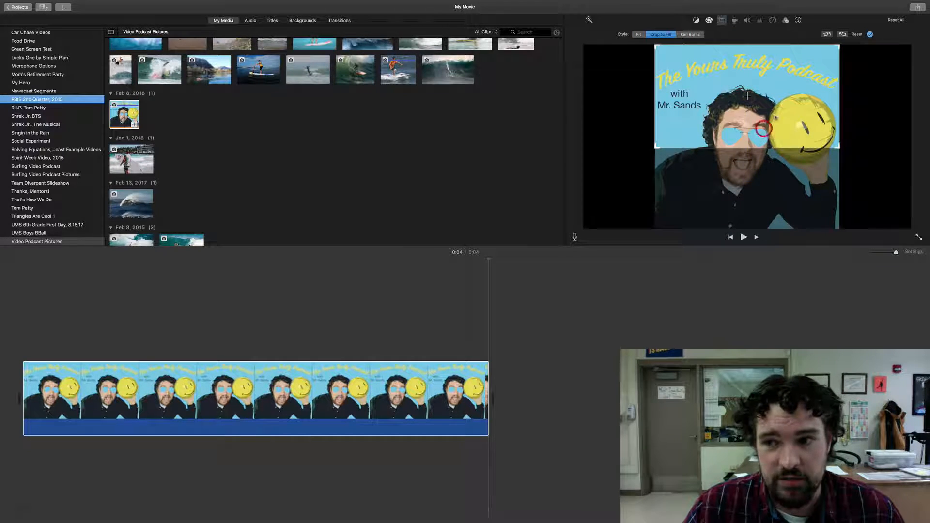
pyautogui.click(871, 35)
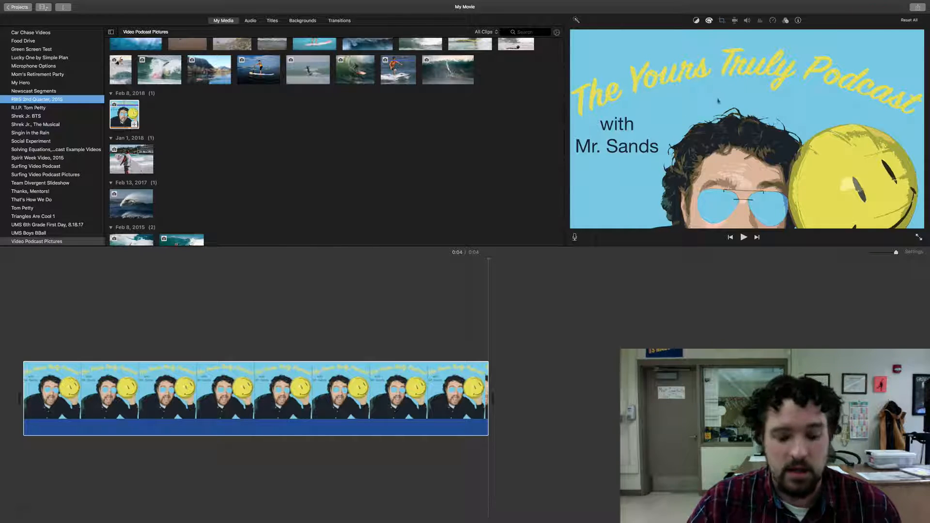
# Apply the Ken Burns style to the cover art clip and play the clip back
pyautogui.click(722, 21)
pyautogui.click(697, 35)
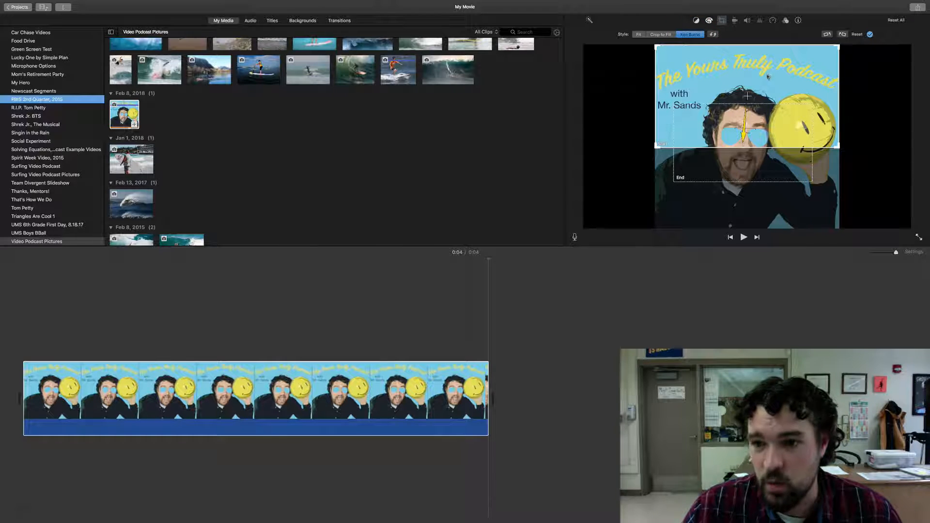
pyautogui.click(870, 35)
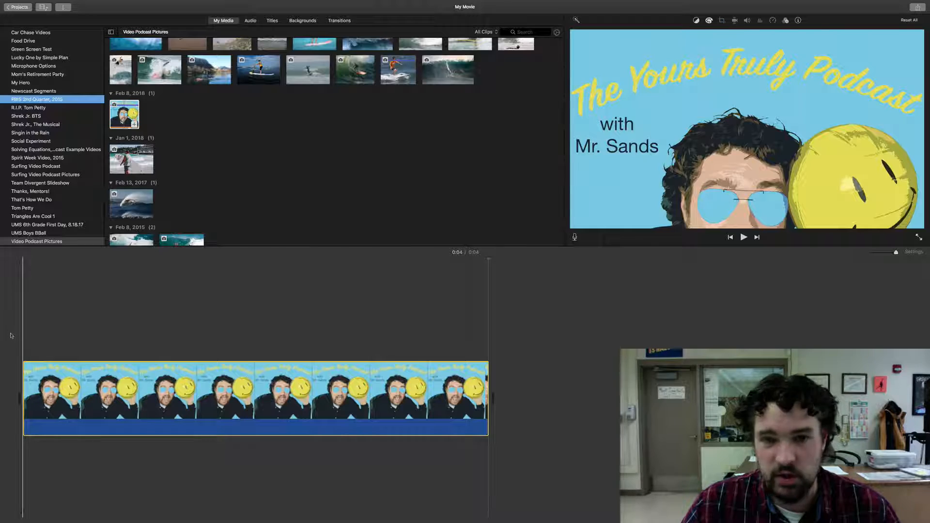
pyautogui.press('space')
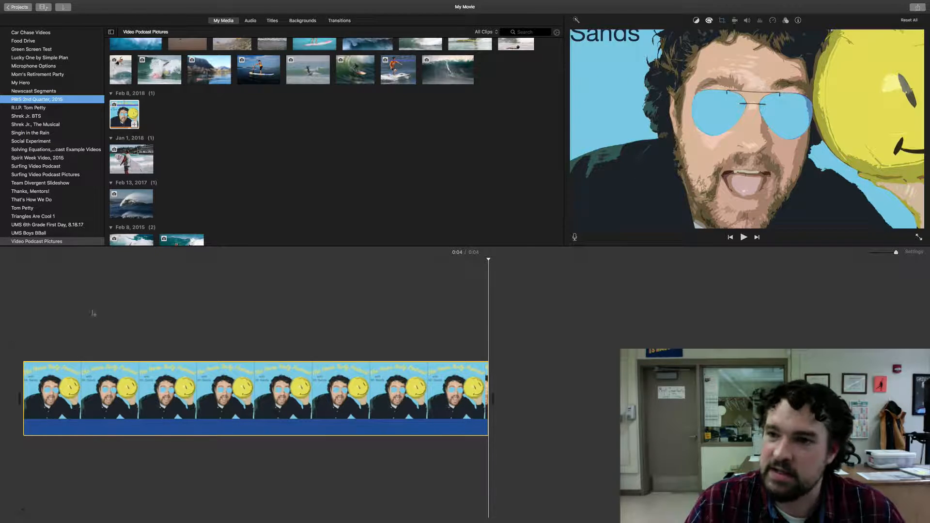
# Set the cover art clip's cropping style to Fit and apply it
pyautogui.click(722, 20)
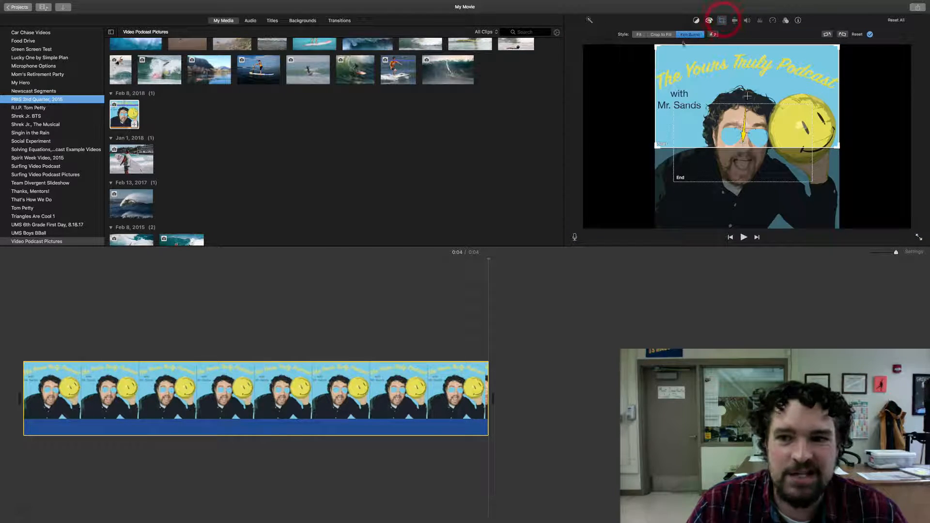
pyautogui.click(639, 35)
pyautogui.click(870, 34)
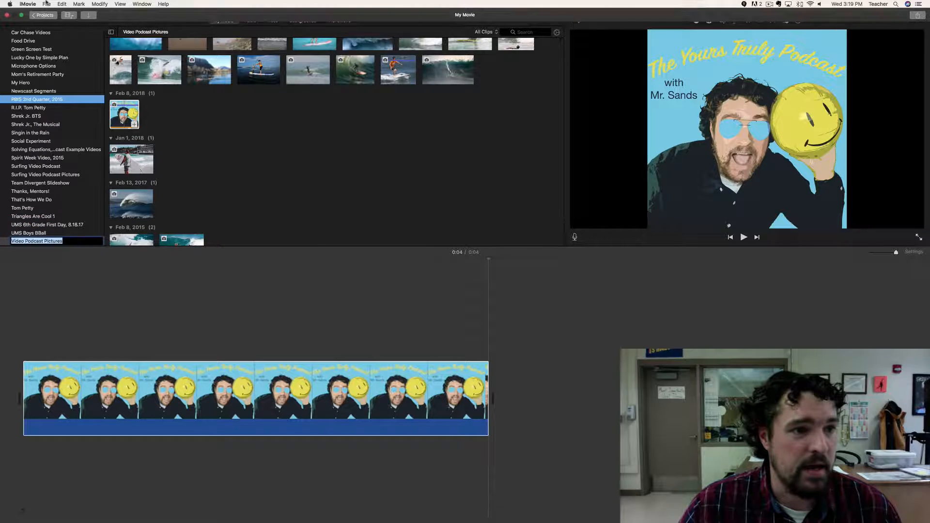
# Display the Surfing Video Podcast Pictures event in the media browser
pyautogui.click(47, 4)
pyautogui.click(205, 182)
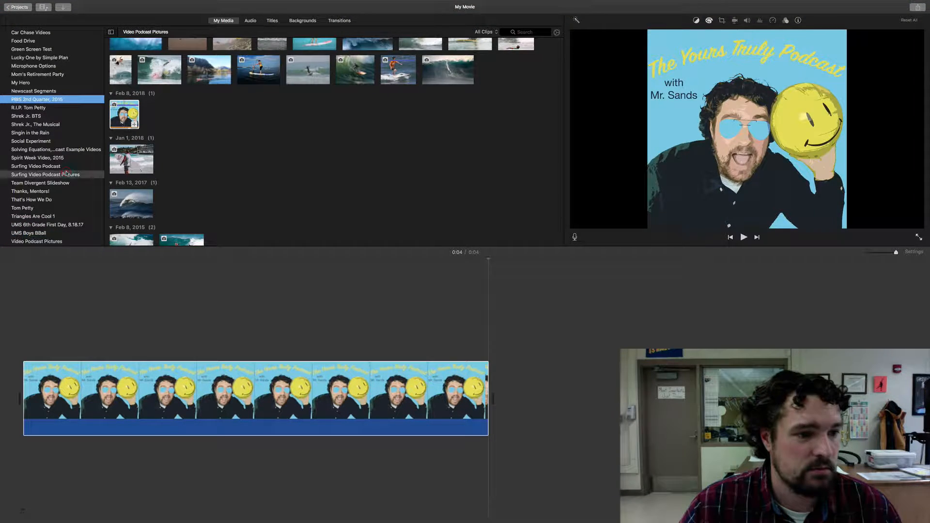
pyautogui.click(46, 174)
pyautogui.click(47, 4)
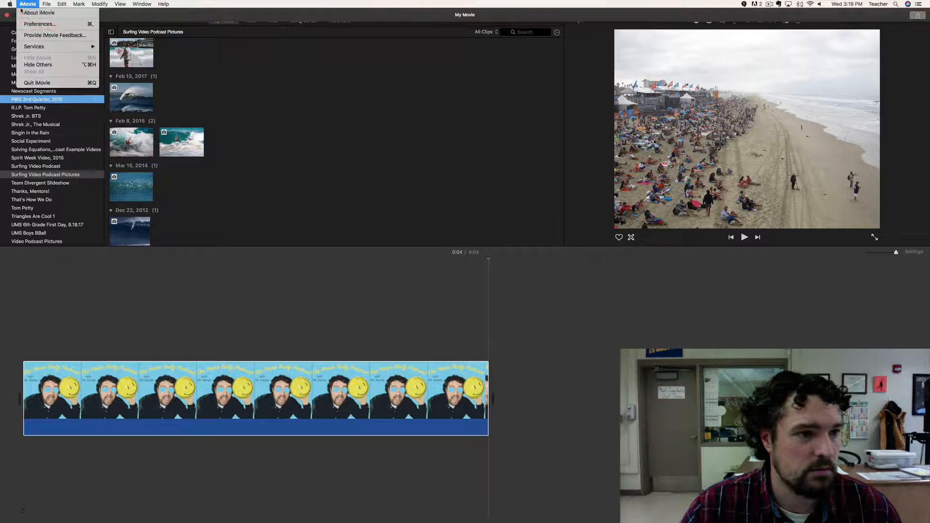
pyautogui.click(214, 15)
# Return to the projects overview and name the movie project "Video Podcast"
pyautogui.click(42, 15)
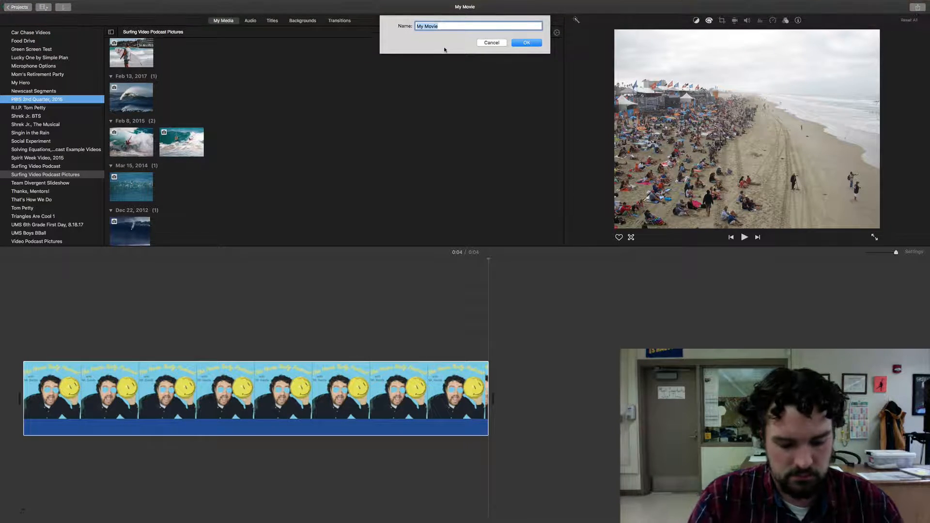
pyautogui.write('Surfing')
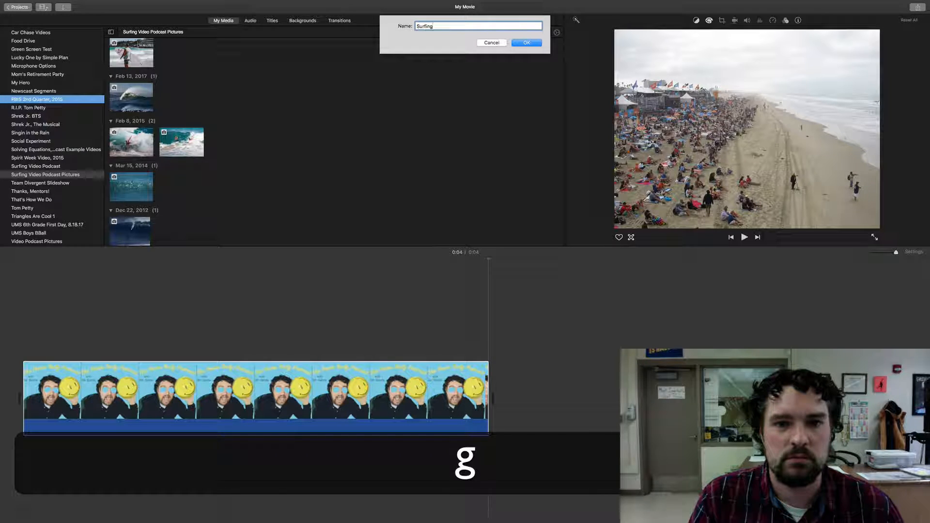
pyautogui.press('BackSpace')
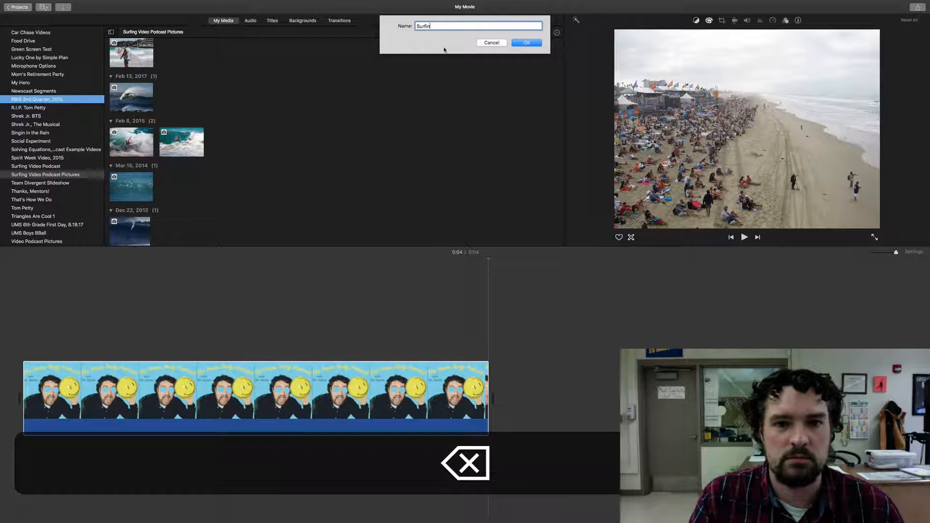
pyautogui.press('BackSpace')
pyautogui.write('Video Po')
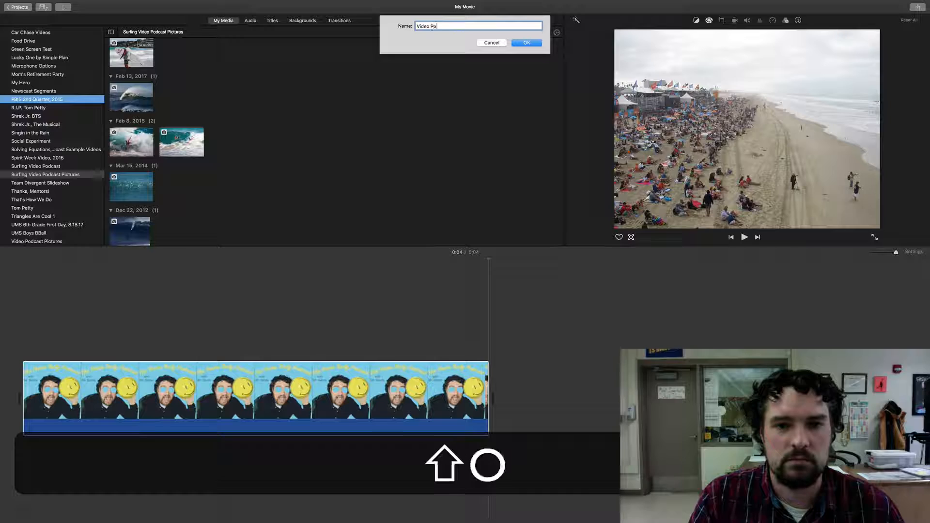
pyautogui.write('dcast')
pyautogui.press('Return')
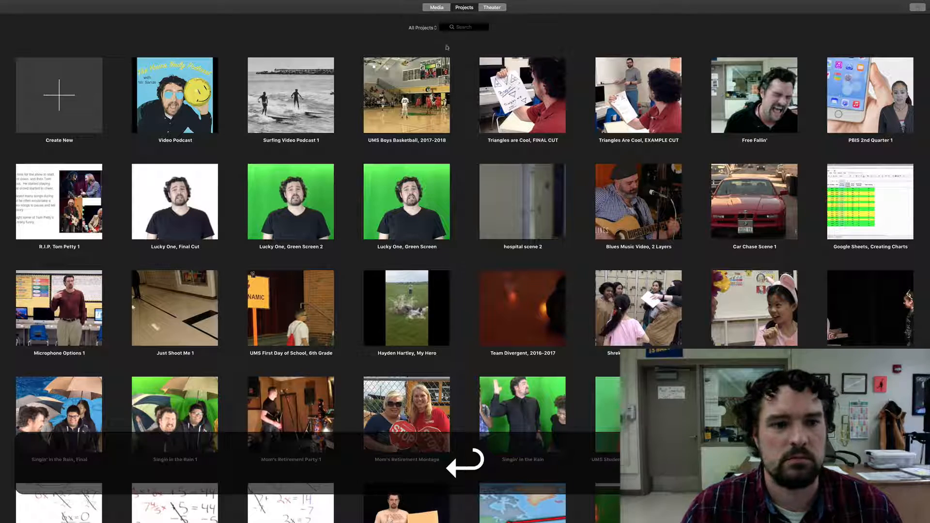
# Reopen the Video Podcast project and display the Video Podcast Pictures event in the media browser
pyautogui.click(184, 89)
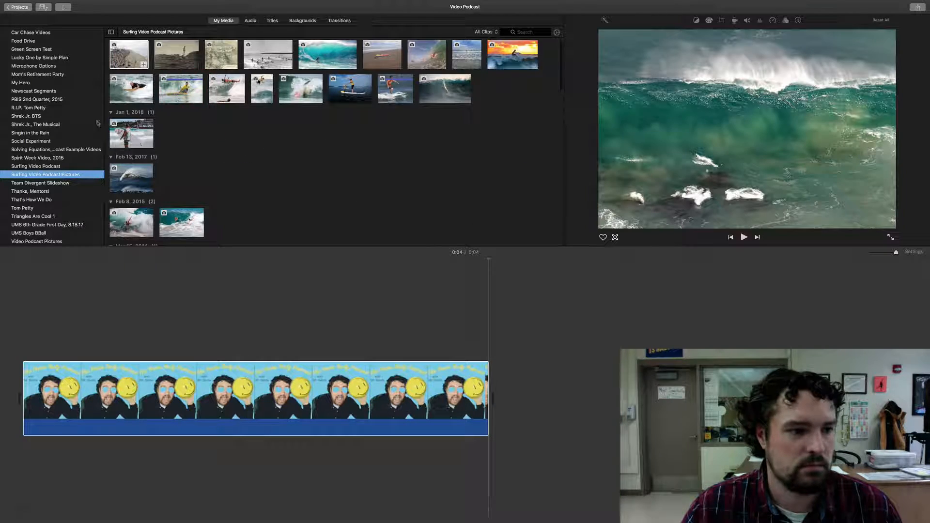
pyautogui.click(41, 166)
pyautogui.click(42, 174)
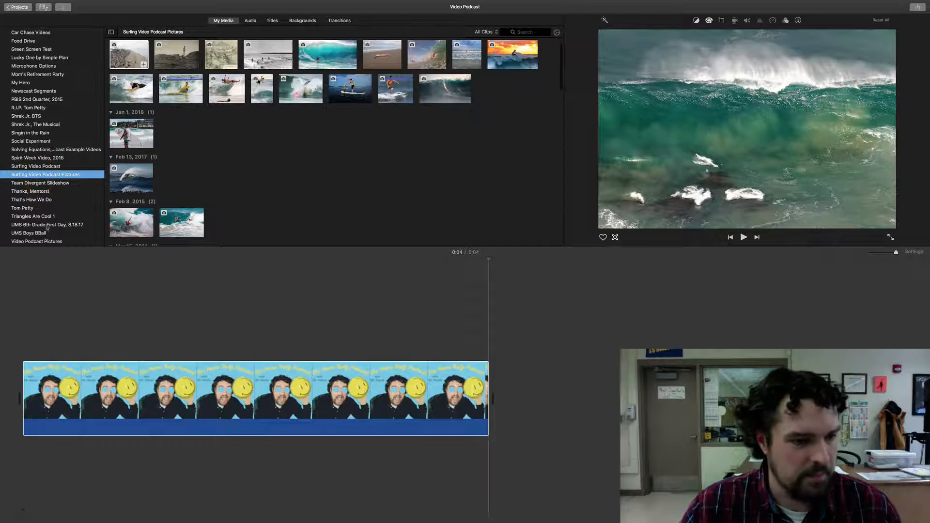
pyautogui.click(39, 241)
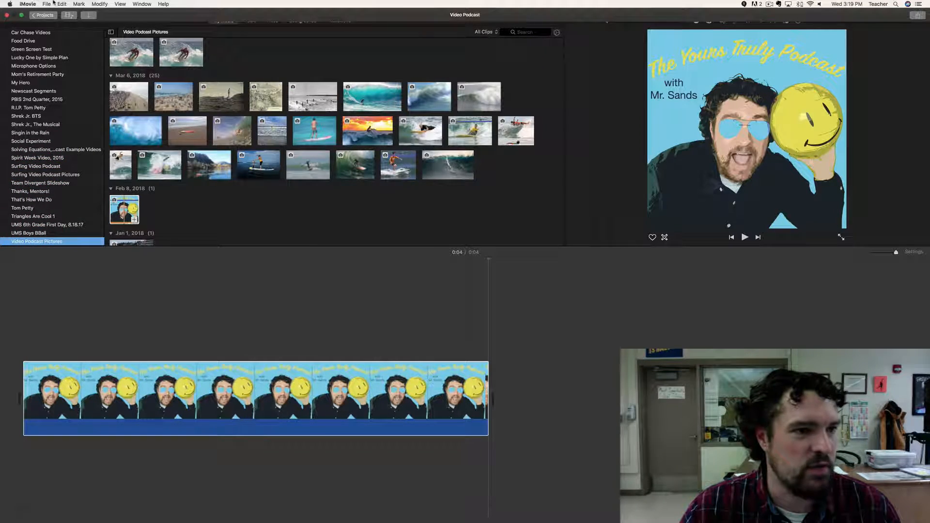
# Create a new event in the library named "Podcast Audio"
pyautogui.click(47, 4)
pyautogui.click(60, 38)
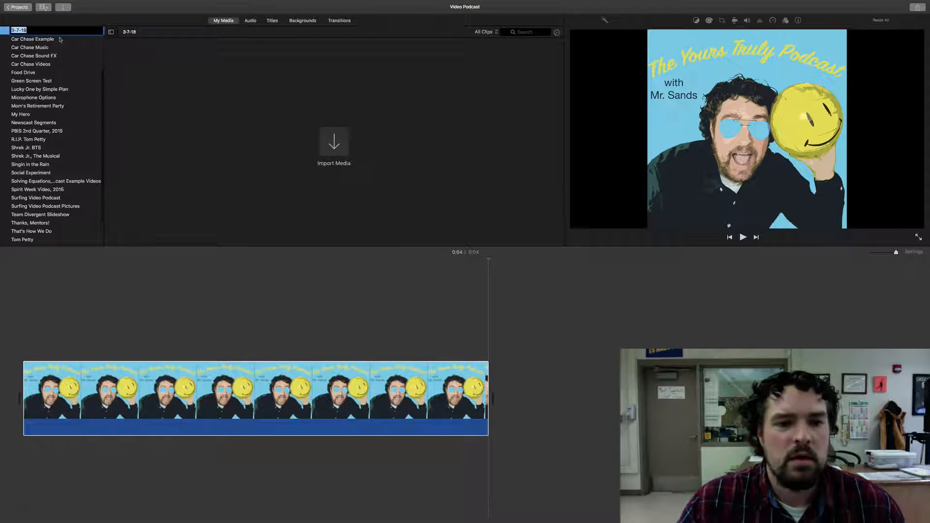
pyautogui.write('Podcast')
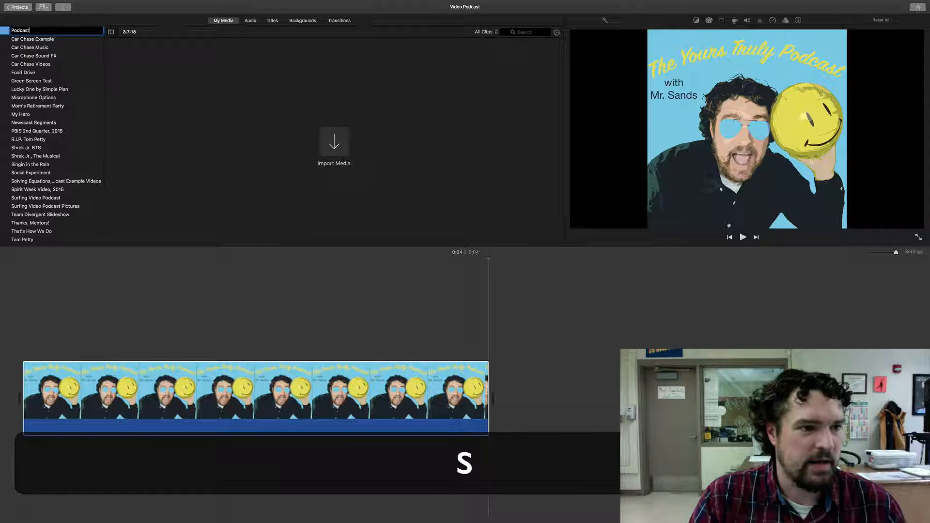
pyautogui.write(' Audio')
pyautogui.press('Return')
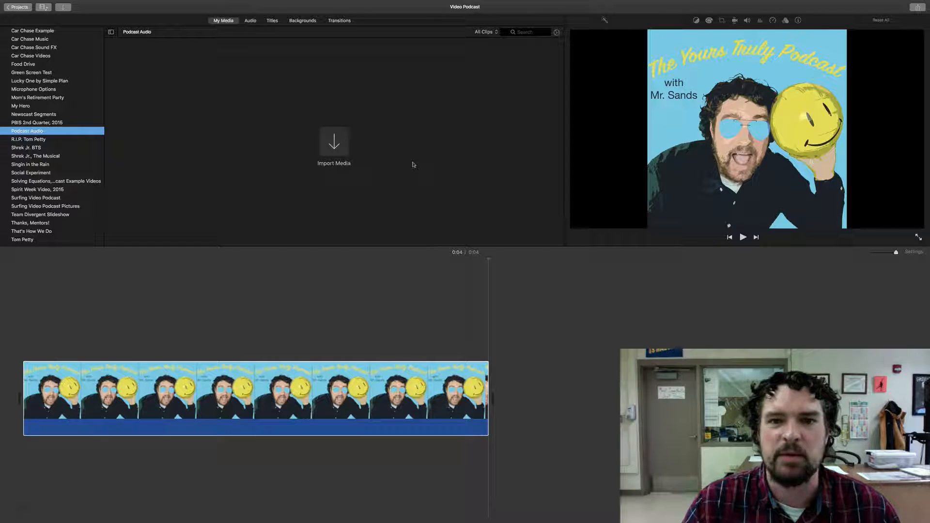
# Import the podcast MP3 file from the Desktop's Podcasting folder into the Podcast Audio event
pyautogui.click(336, 145)
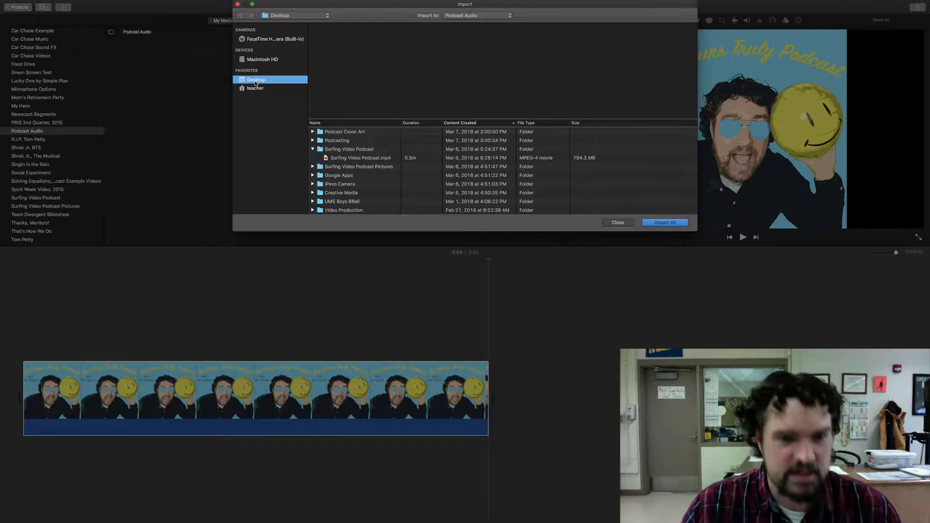
pyautogui.click(313, 150)
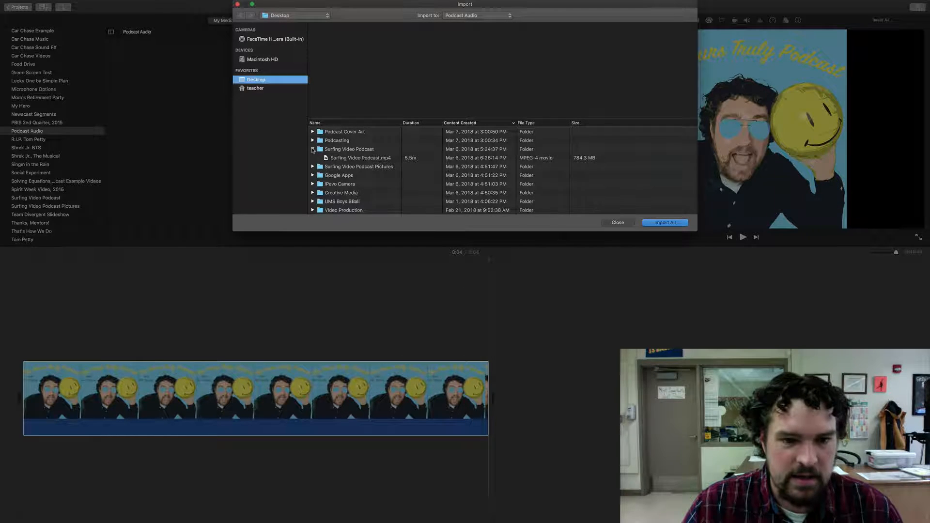
pyautogui.click(336, 141)
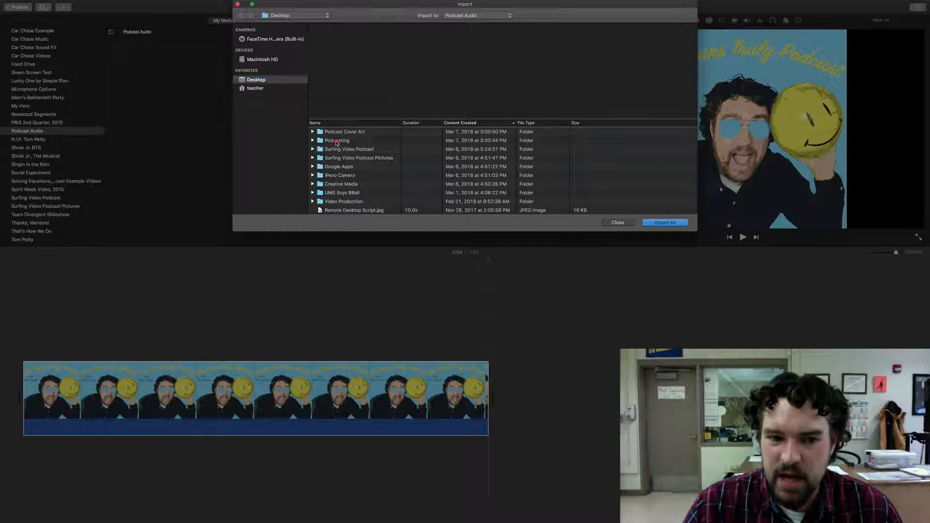
pyautogui.click(313, 140)
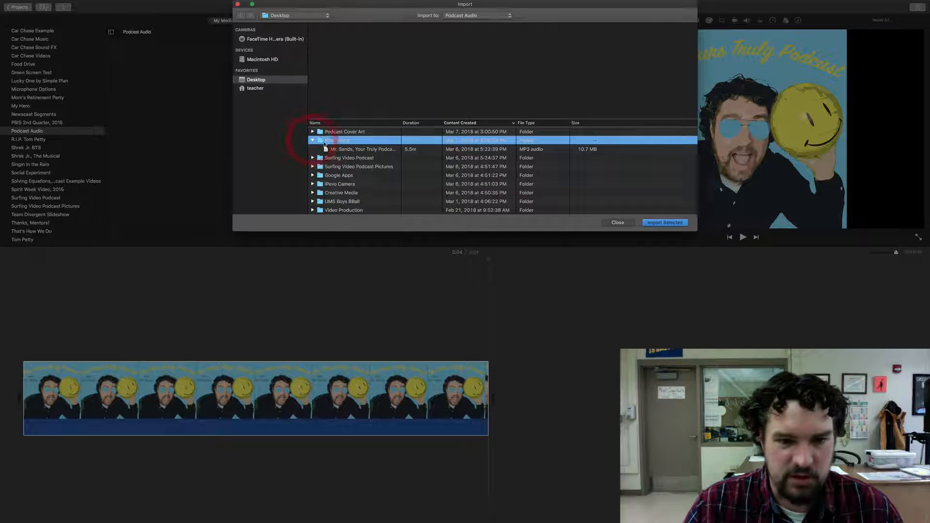
pyautogui.click(355, 150)
pyautogui.click(673, 222)
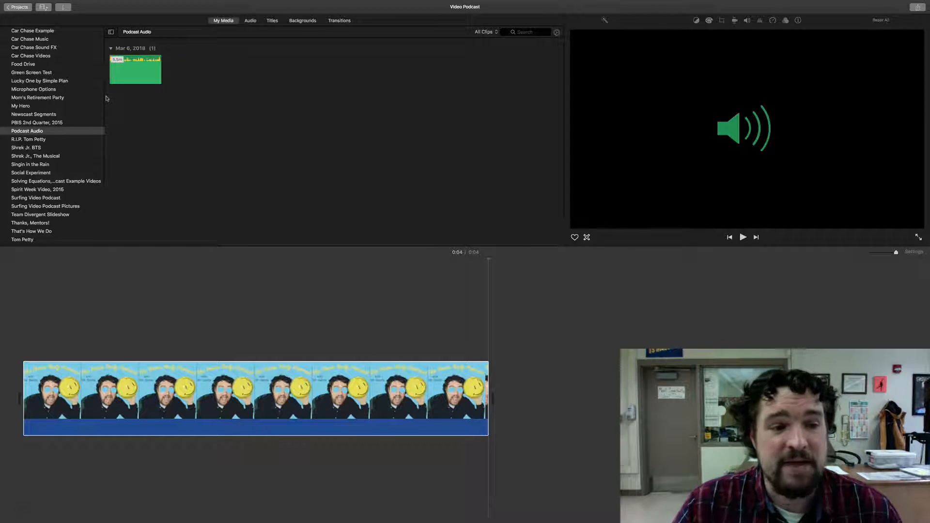
# Place the podcast audio beneath the cover art from the movie's start, try its volume at 400%, and set it back to 100%
pyautogui.click(134, 68)
pyautogui.moveTo(135, 69); pyautogui.dragTo(20, 457)
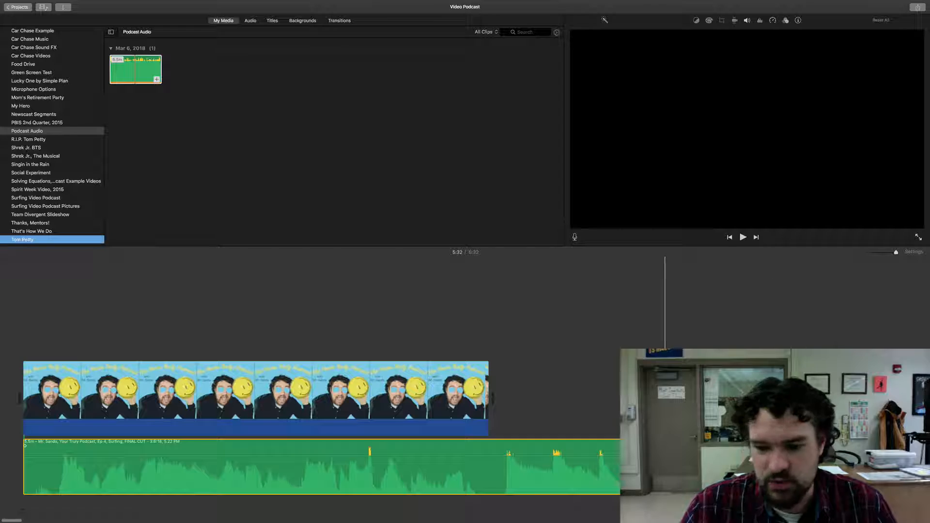
pyautogui.moveTo(532, 455); pyautogui.dragTo(536, 442)
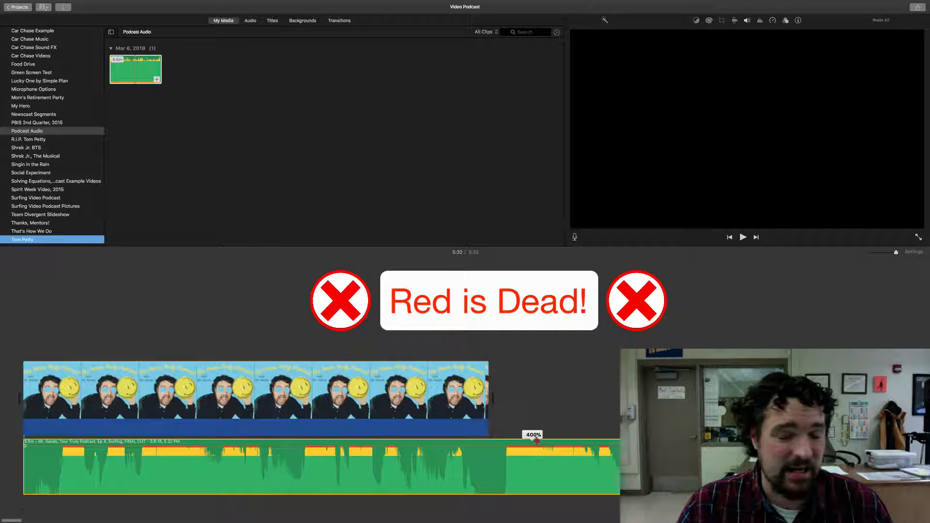
pyautogui.moveTo(535, 441); pyautogui.dragTo(532, 455)
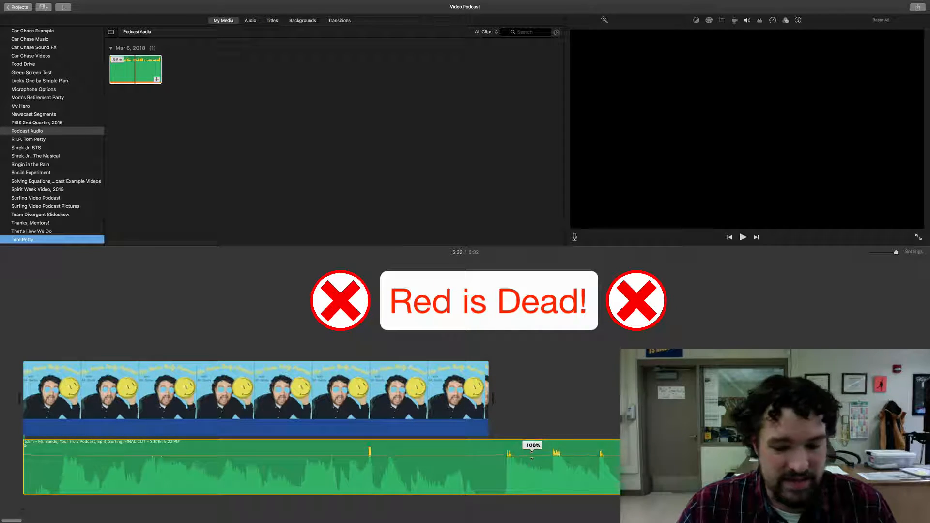
# Examine the podcast audio's waveform along the timeline from start to end for level peaks
pyautogui.hscroll(20, 567, 462)
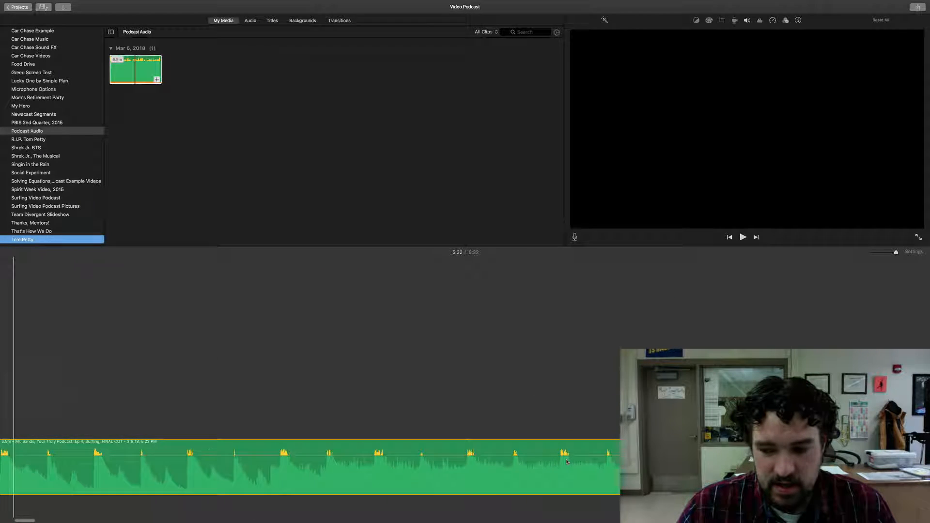
pyautogui.hscroll(15, 566, 459)
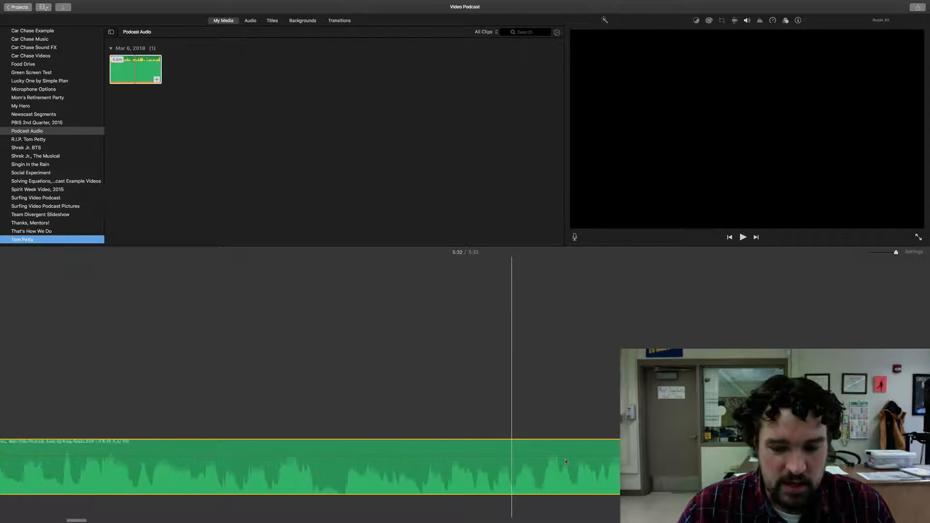
pyautogui.hscroll(15, 564, 461)
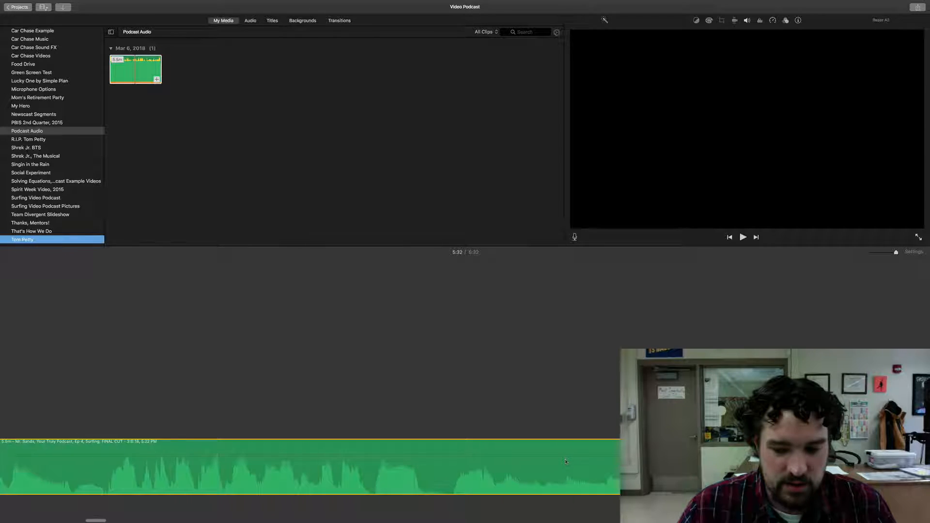
pyautogui.hscroll(15, 565, 462)
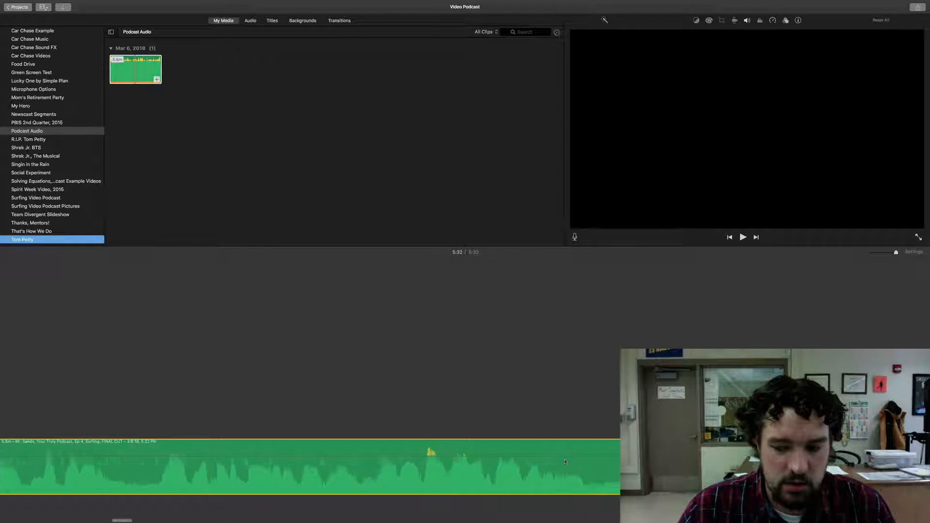
pyautogui.hscroll(15, 565, 461)
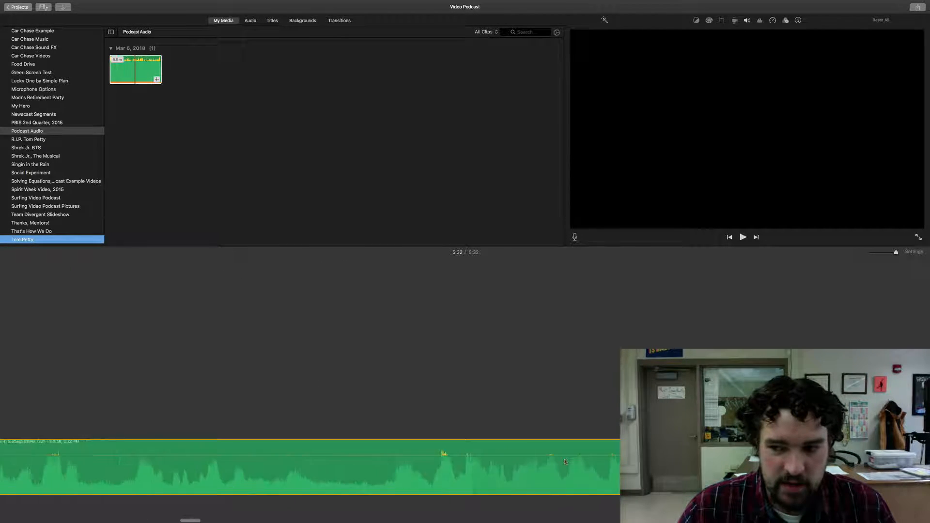
pyautogui.hscroll(15, 565, 462)
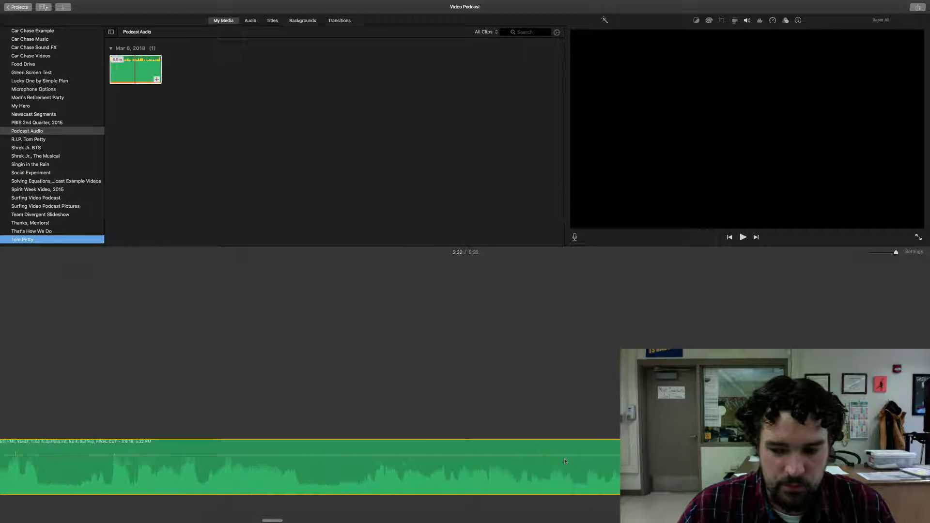
pyautogui.hscroll(15, 565, 462)
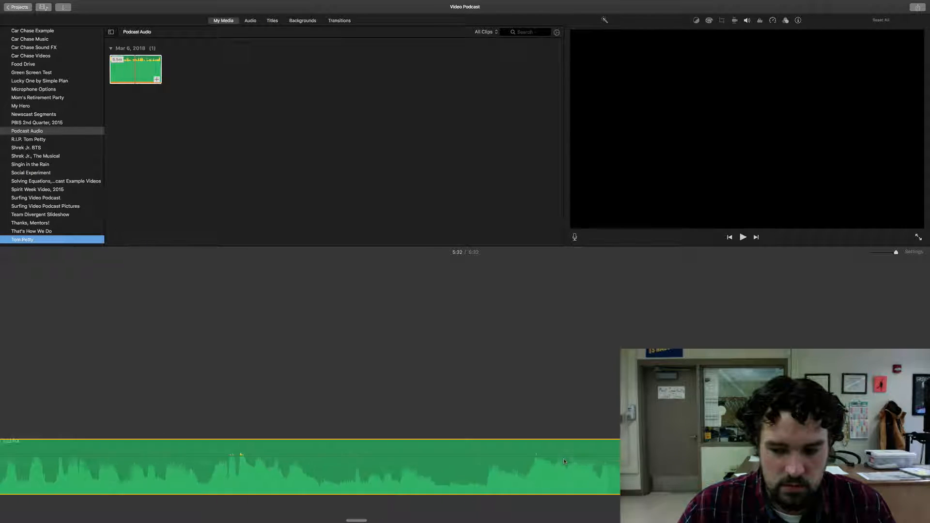
pyautogui.hscroll(15, 564, 461)
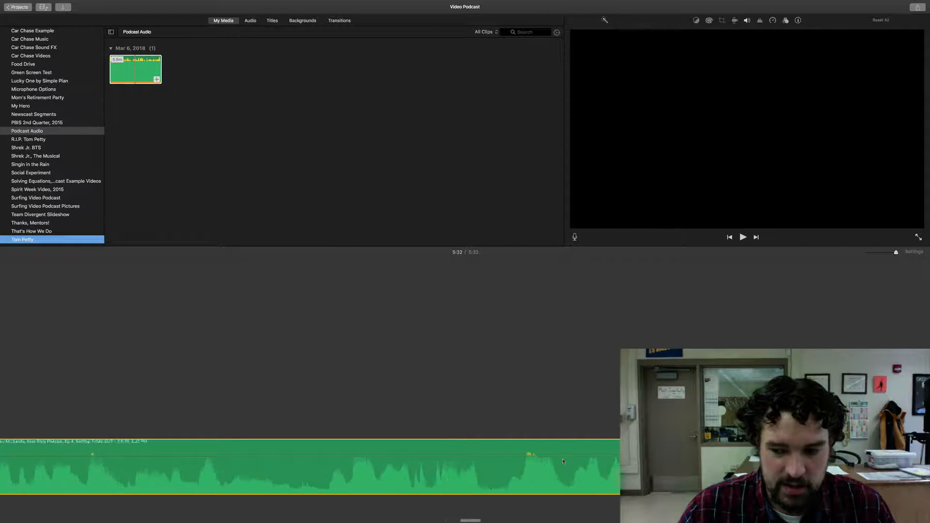
pyautogui.hscroll(15, 563, 462)
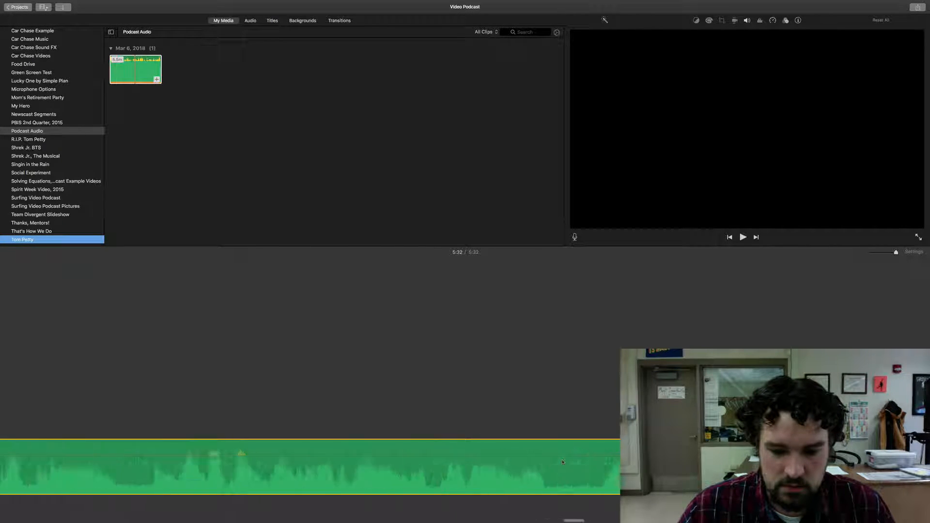
pyautogui.hscroll(15, 562, 462)
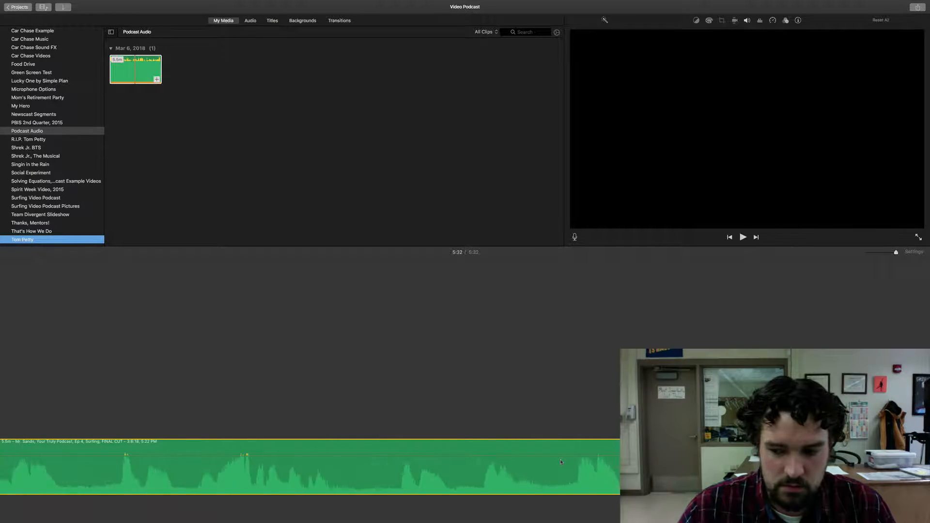
pyautogui.hscroll(15, 561, 462)
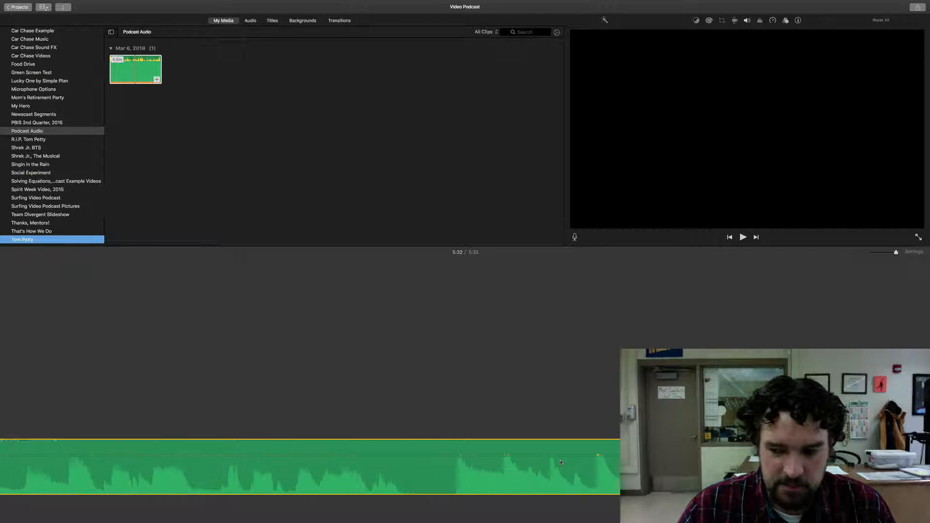
pyautogui.hscroll(10, 560, 460)
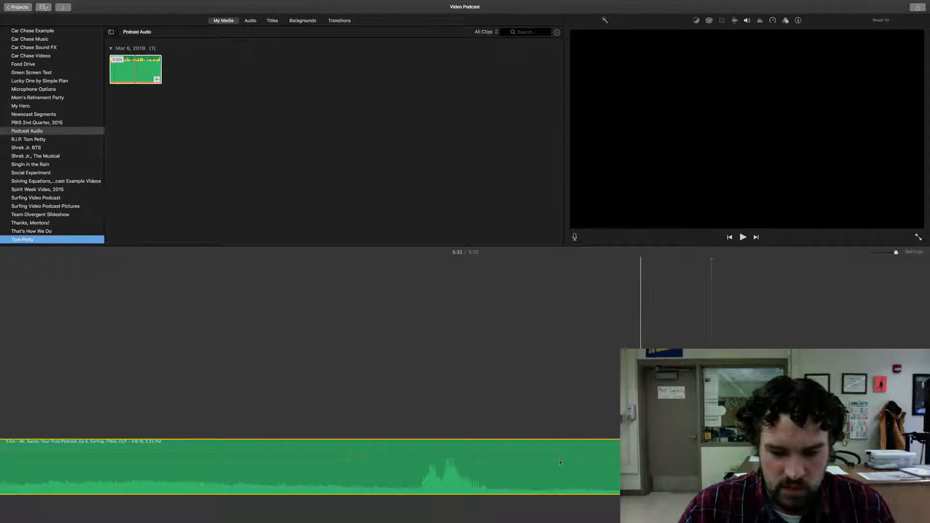
# Raise the computer's sound volume and play the movie from its beginning to listen to the podcast intro
pyautogui.moveTo(896, 252); pyautogui.dragTo(867, 253)
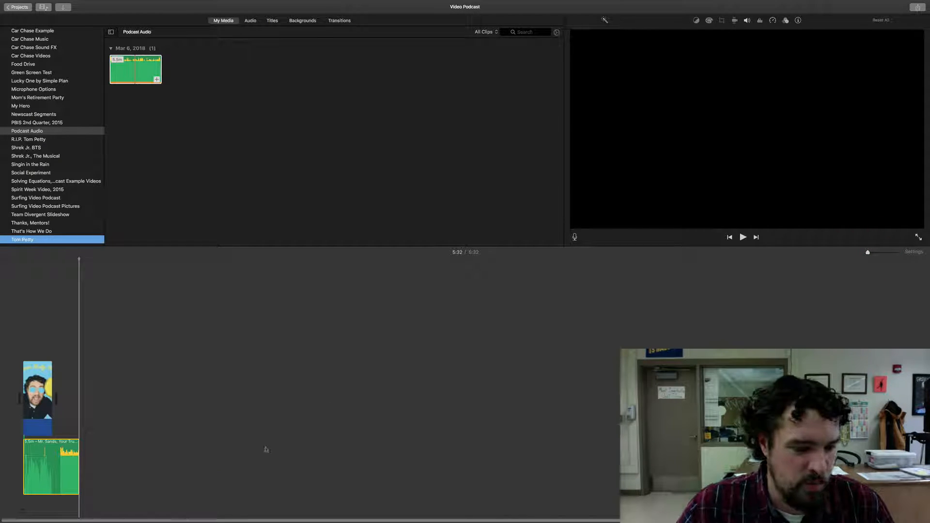
pyautogui.moveTo(868, 253)
pyautogui.mouseDown()
pyautogui.moveTo(888, 253)
pyautogui.moveTo(872, 253)
pyautogui.mouseUp()
pyautogui.moveTo(663, 520); pyautogui.dragTo(175, 519)
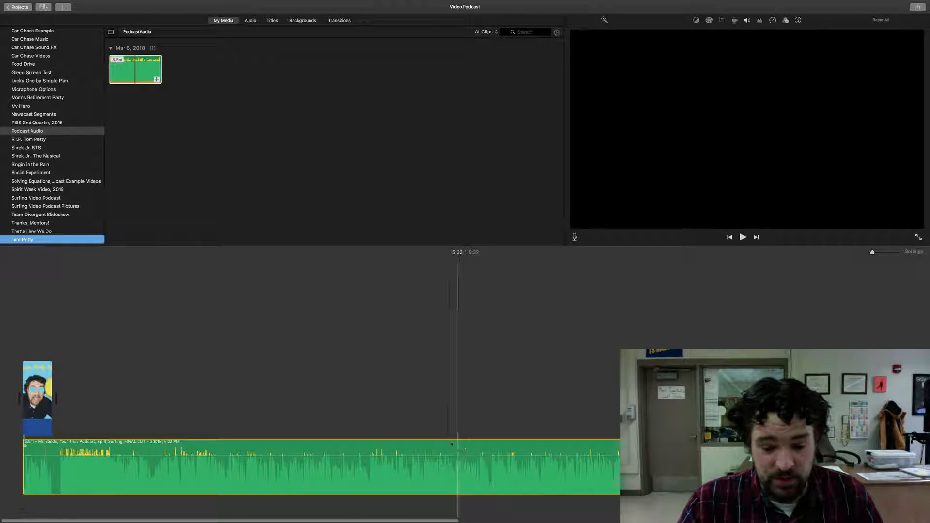
pyautogui.press('XF86AudioRaiseVolume')
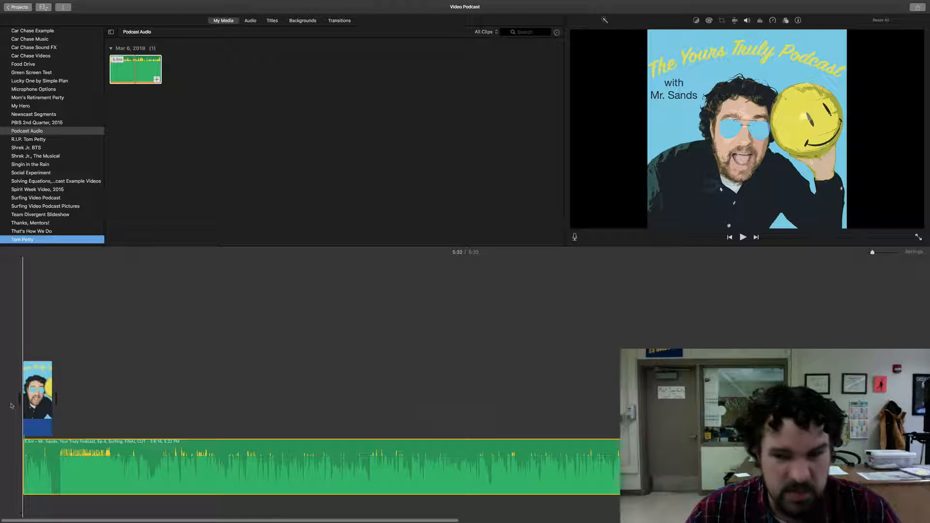
pyautogui.press('space')
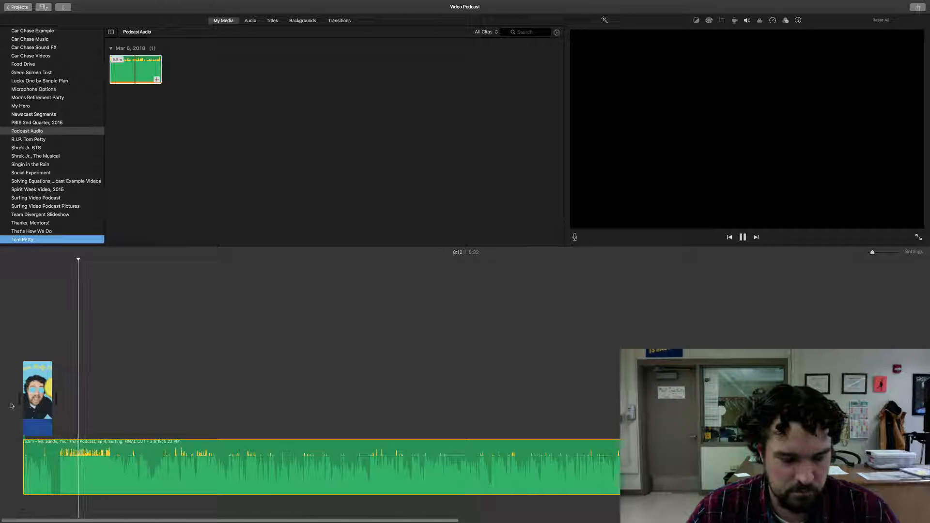
# Play the podcast audio from several points after the cover art to locate where the spoken intro ends
pyautogui.press('space')
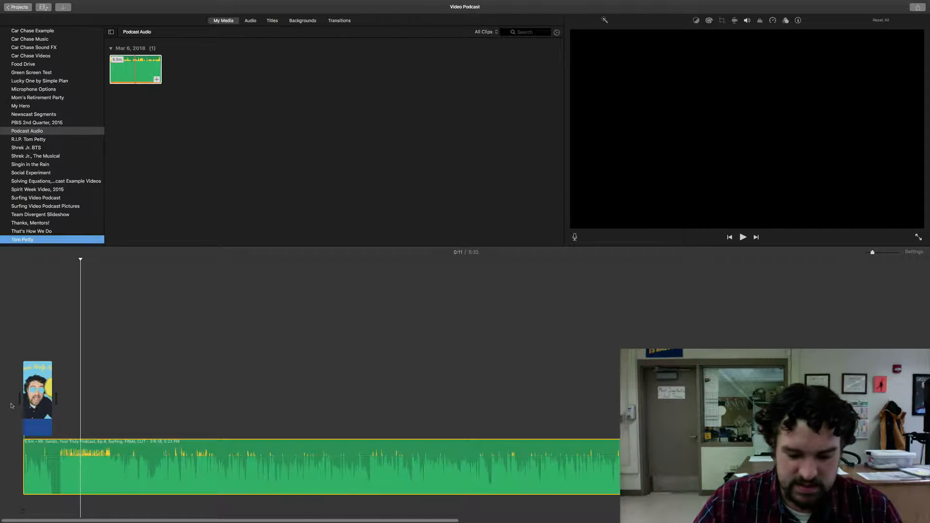
pyautogui.press('XF86AudioMute')
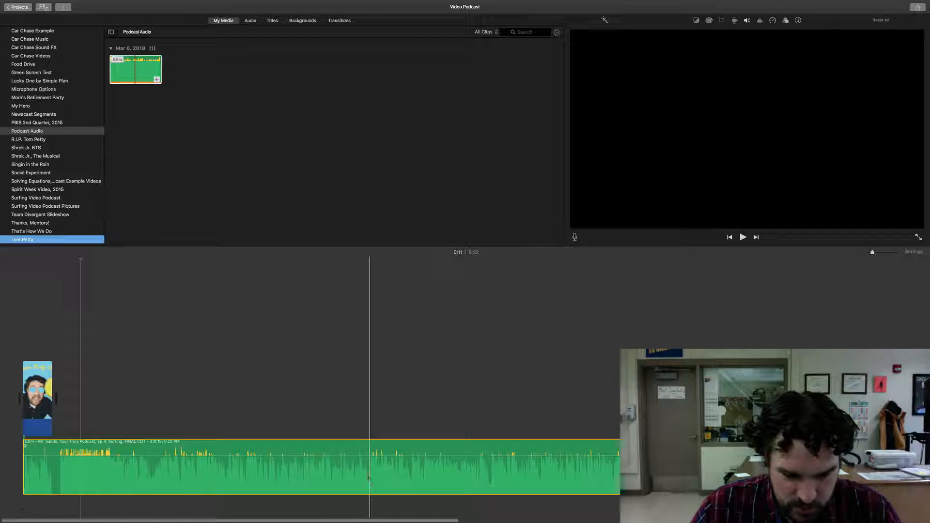
pyautogui.click(336, 428)
pyautogui.press('XF86AudioLowerVolume')
pyautogui.press('space')
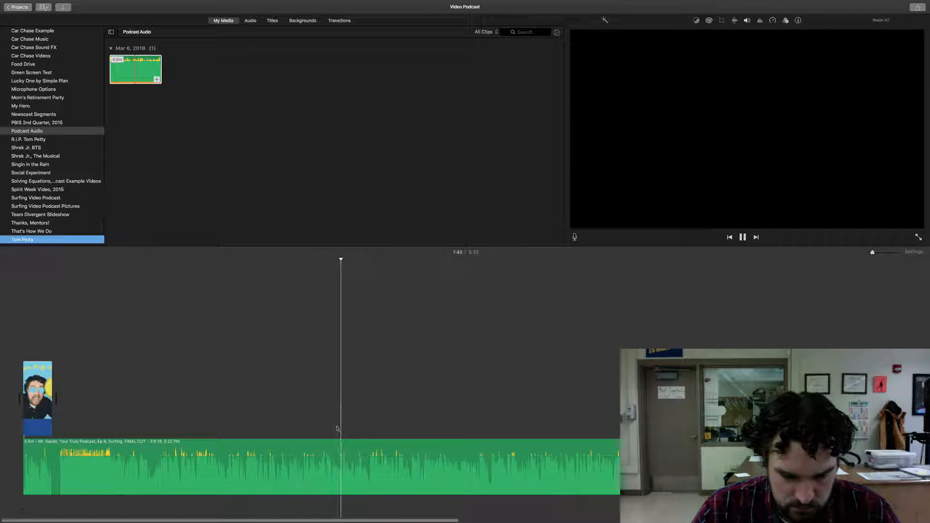
pyautogui.press('space')
pyautogui.press('space')
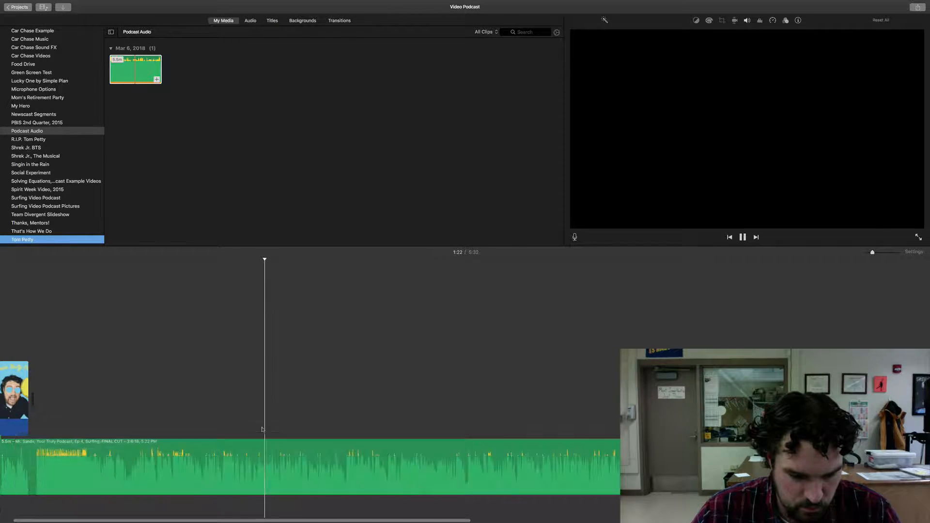
pyautogui.press('space')
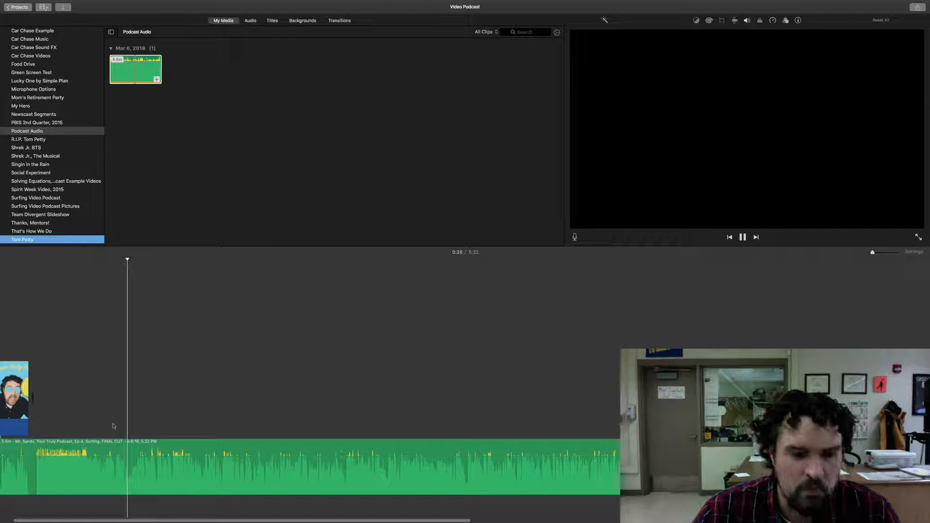
pyautogui.press('space')
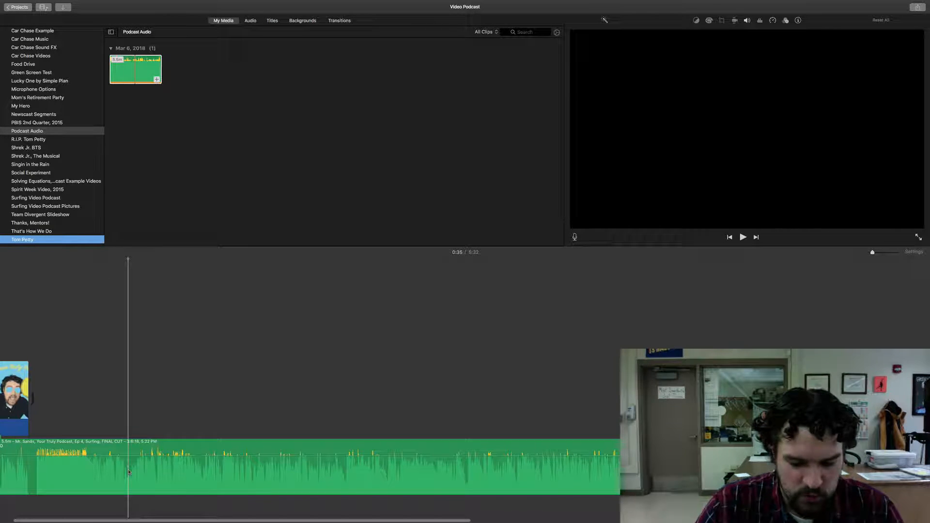
pyautogui.press('XF86AudioMute')
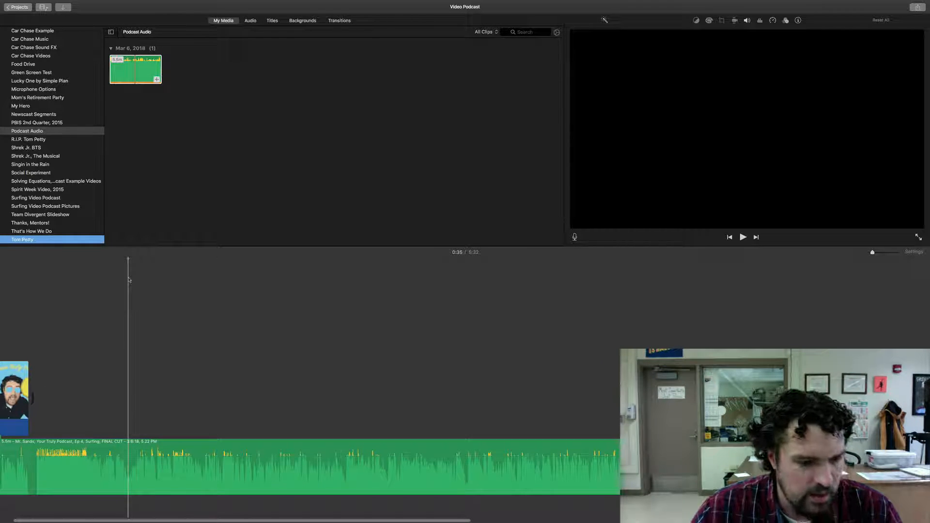
# Extend the cover art clip to about 36 seconds over the podcast intro and play its ending against the audio
pyautogui.hscroll(-2, 44, 388)
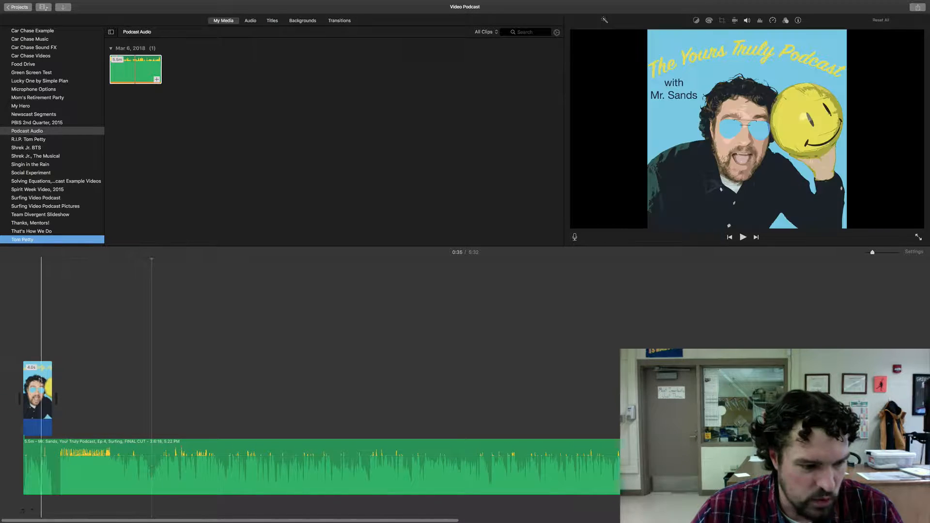
pyautogui.click(42, 386)
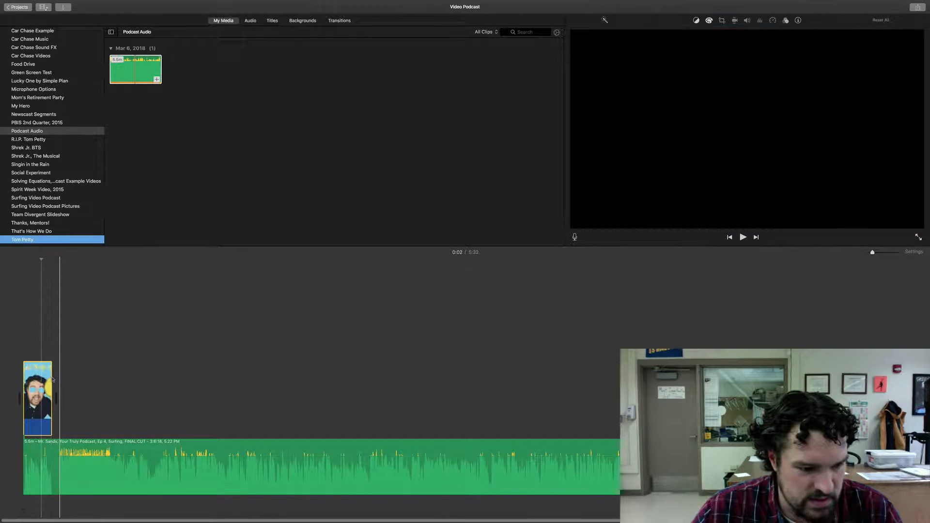
pyautogui.moveTo(51, 377); pyautogui.dragTo(143, 384)
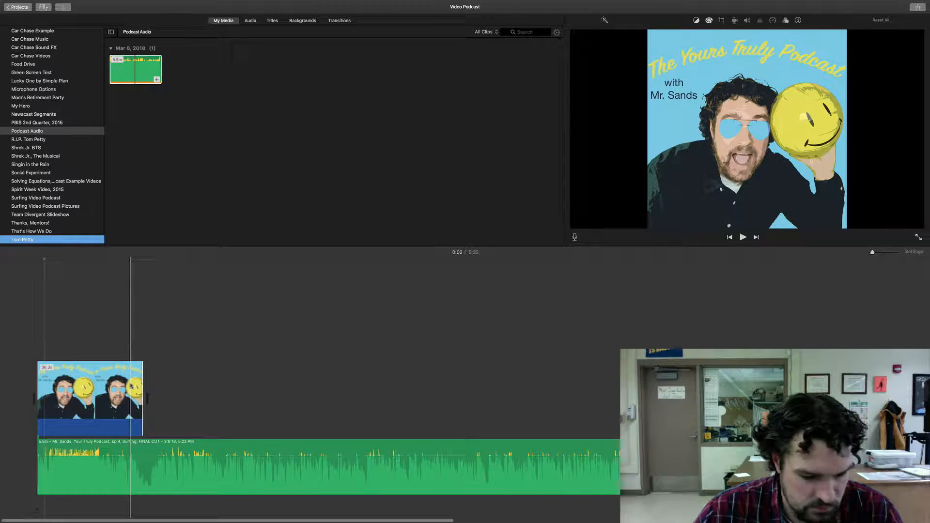
pyautogui.press('space')
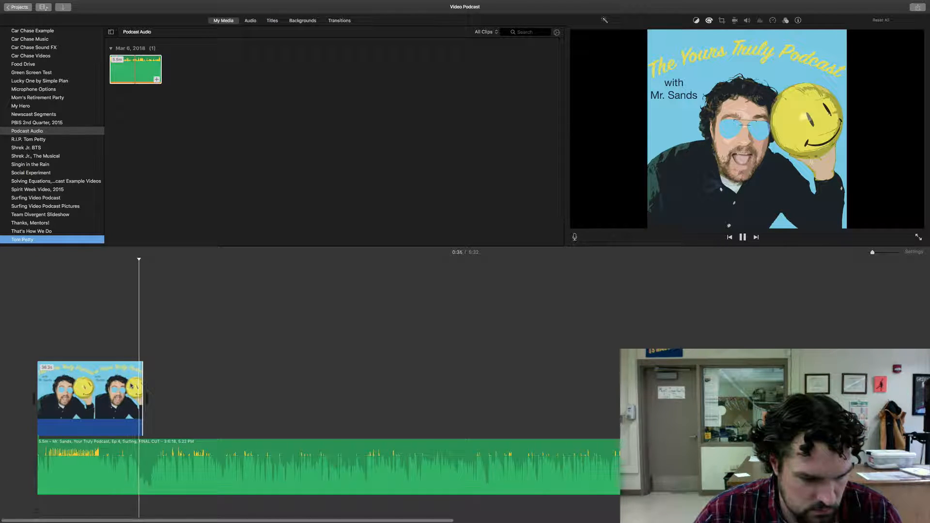
pyautogui.press('space')
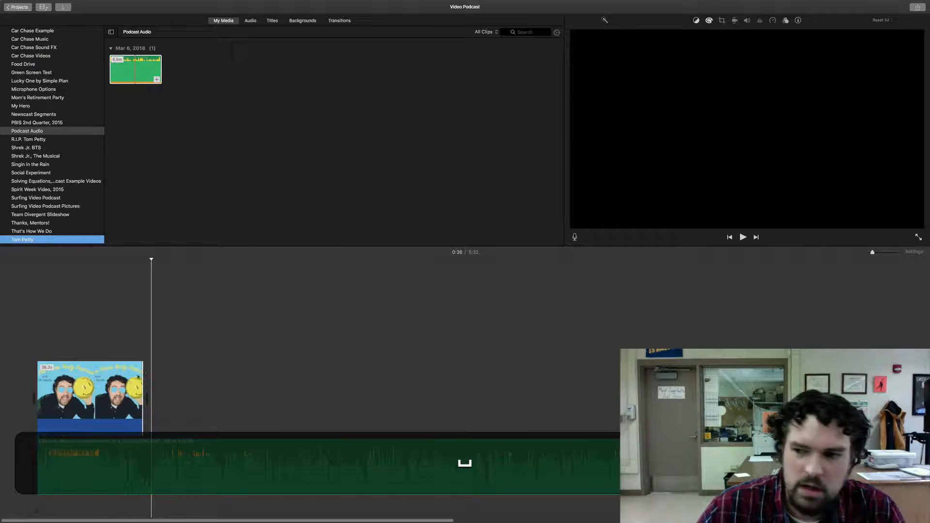
# Shorten the cover art to about 28 seconds, lengthen it again to about 35 seconds, and play its ending to check the timing
pyautogui.moveTo(874, 252); pyautogui.dragTo(882, 253)
pyautogui.hscroll(-5, 406, 321)
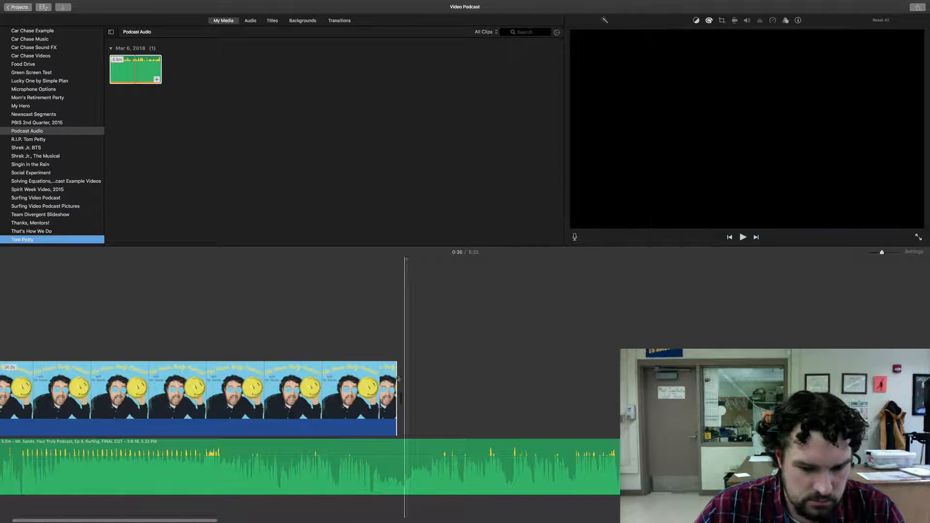
pyautogui.moveTo(396, 374); pyautogui.dragTo(314, 375)
pyautogui.press('space')
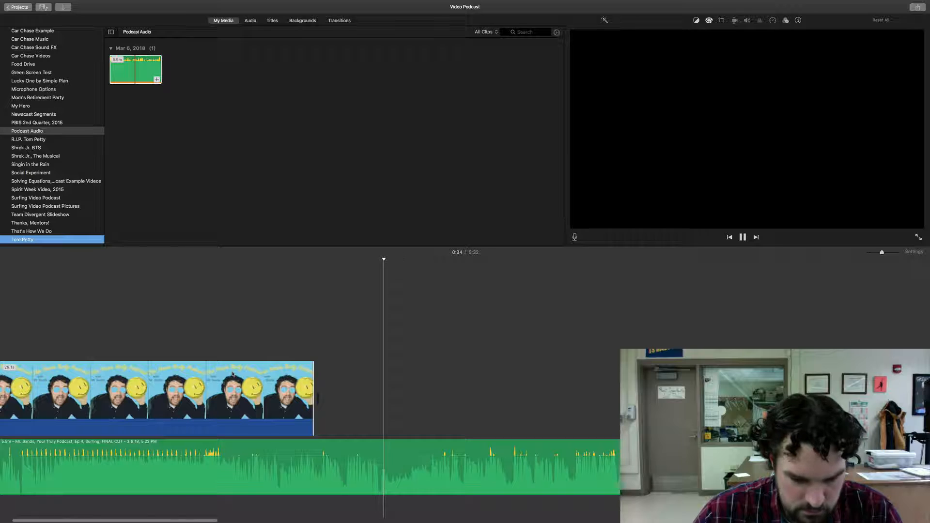
pyautogui.press('space')
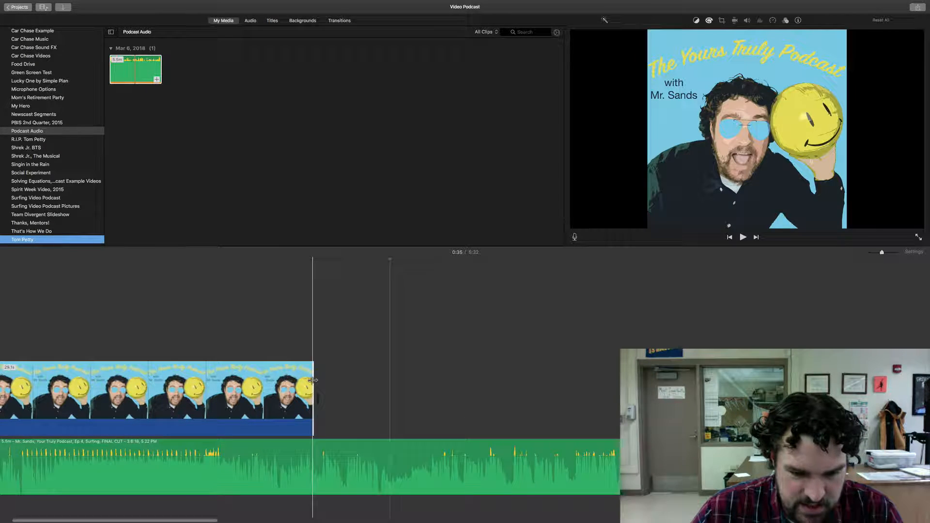
pyautogui.moveTo(313, 381); pyautogui.dragTo(382, 382)
pyautogui.press('space')
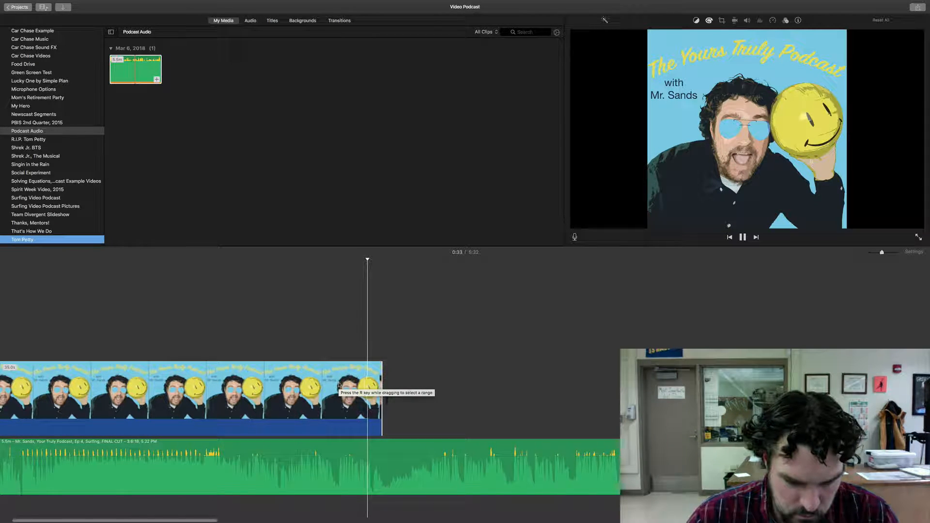
pyautogui.press('space')
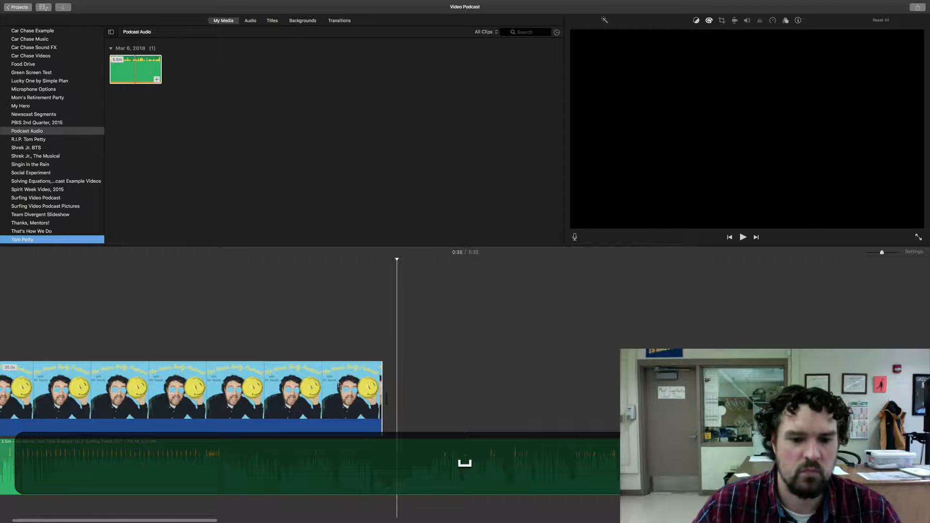
# Add the "Surfing a Wave, Wikimedia" picture from the Video Podcast Pictures event after the cover art and play it back
pyautogui.hotkey('shift', 's')
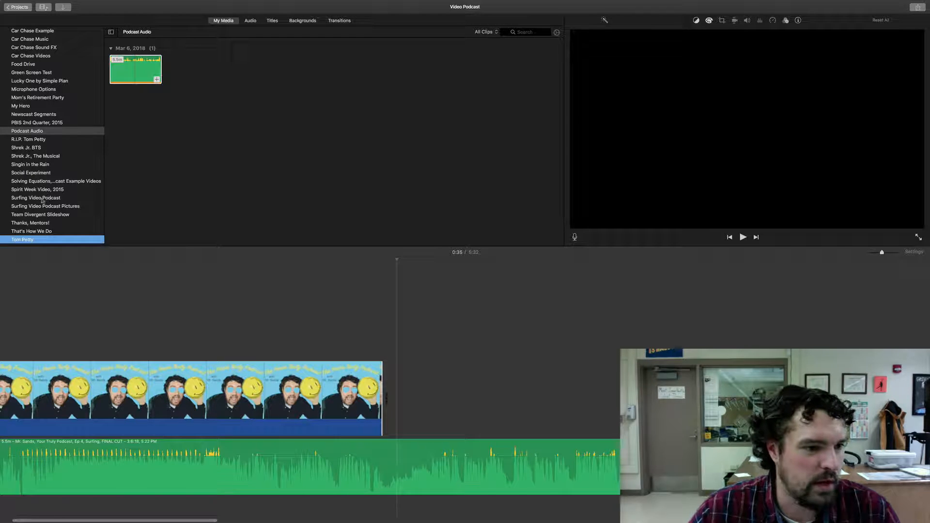
pyautogui.scroll(-3, 44, 211)
pyautogui.click(41, 241)
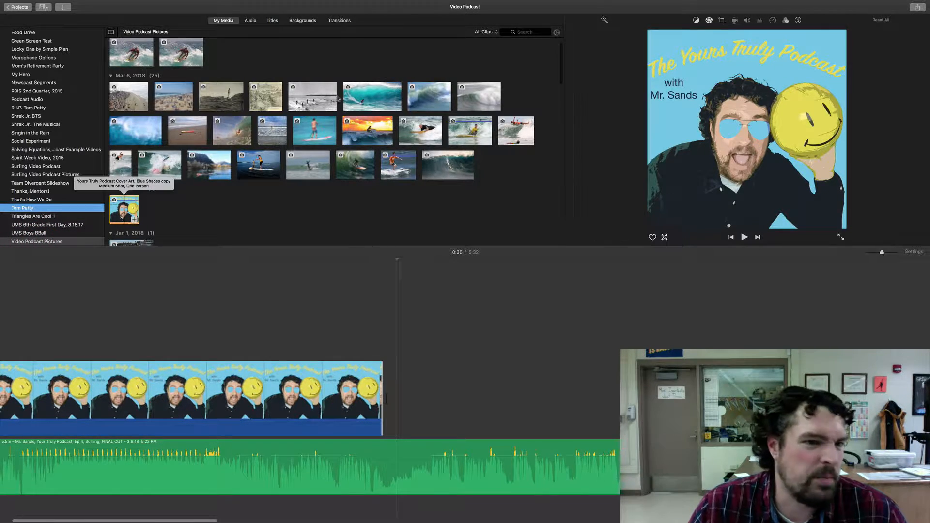
pyautogui.click(133, 50)
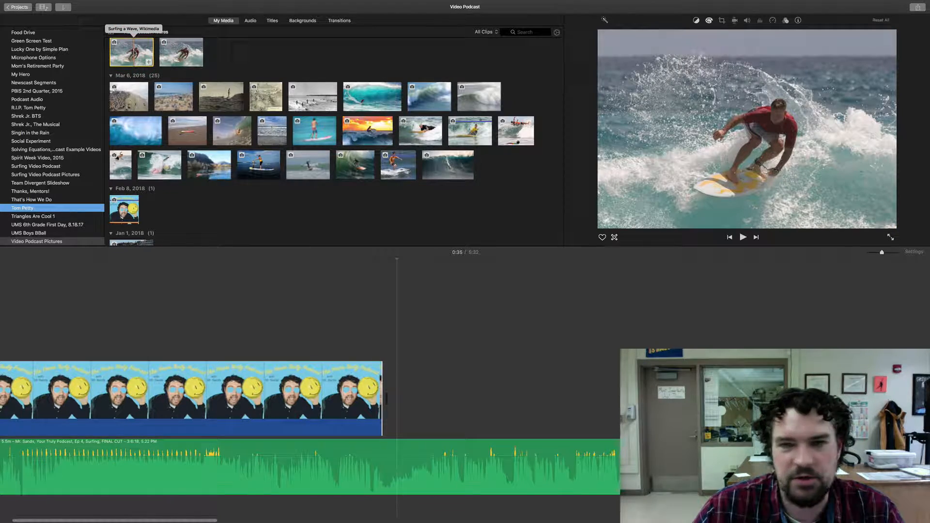
pyautogui.moveTo(132, 49); pyautogui.dragTo(439, 369)
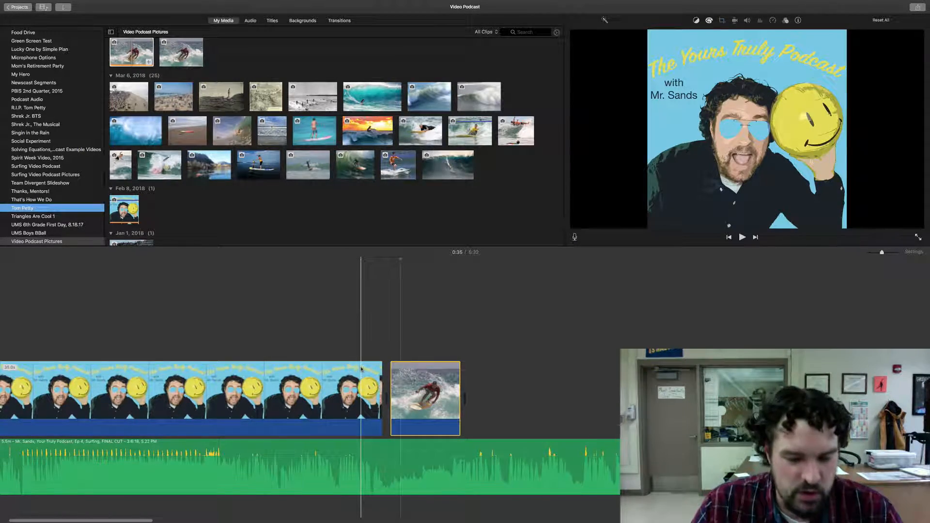
pyautogui.press('space')
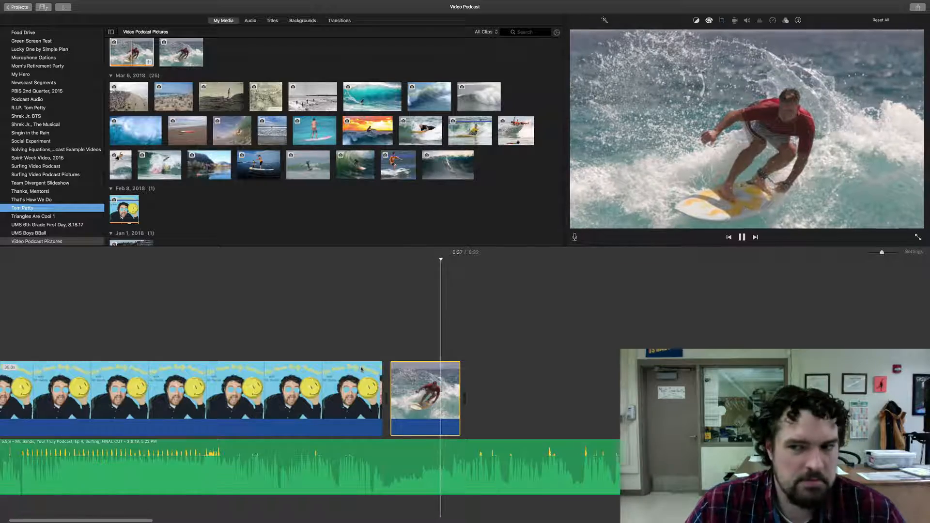
pyautogui.press('space')
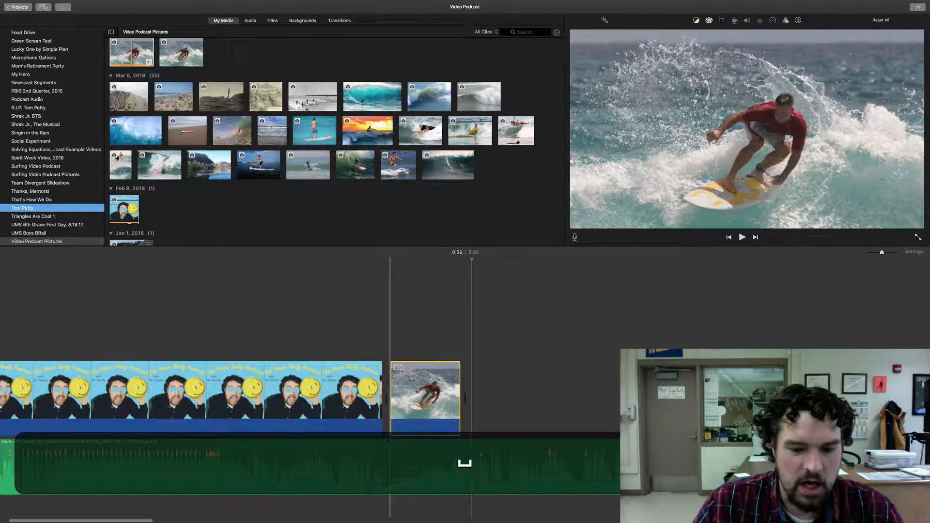
# Set the surfing picture's crop style to Fit and play the movie across it
pyautogui.click(421, 390)
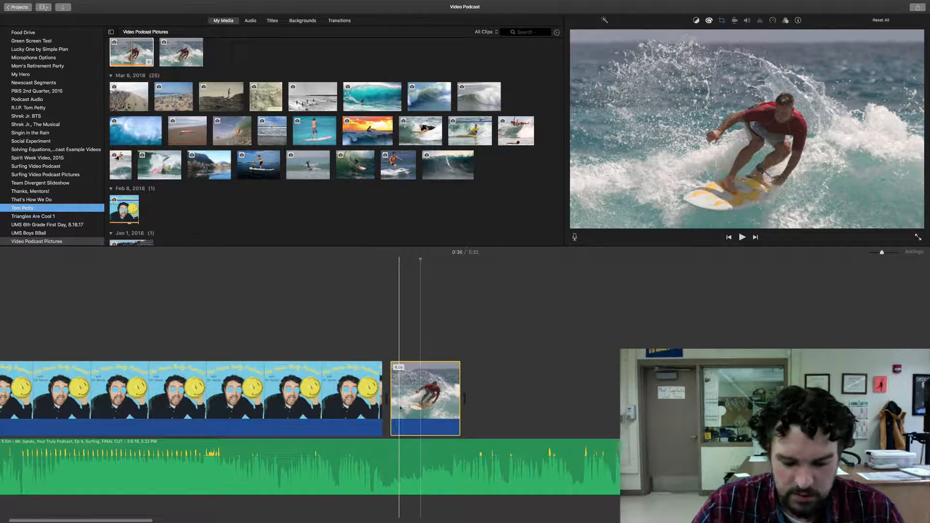
pyautogui.click(722, 21)
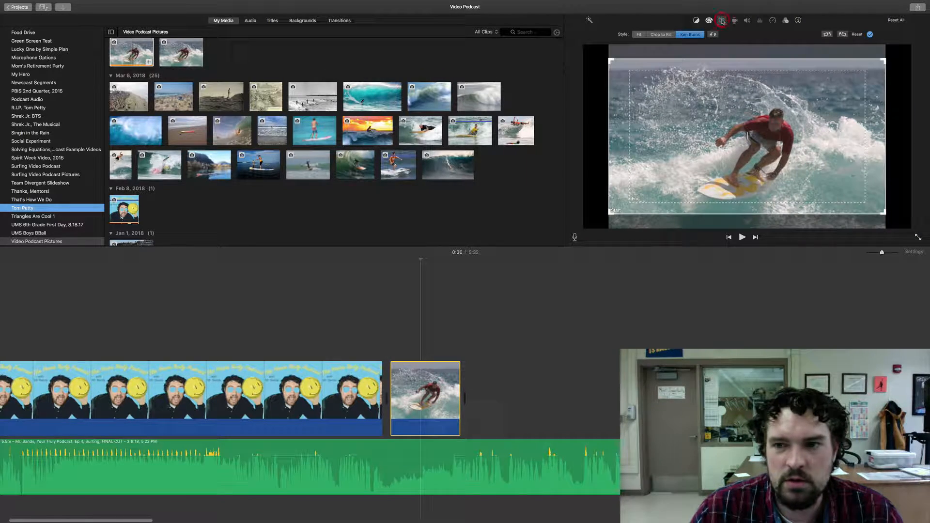
pyautogui.click(639, 34)
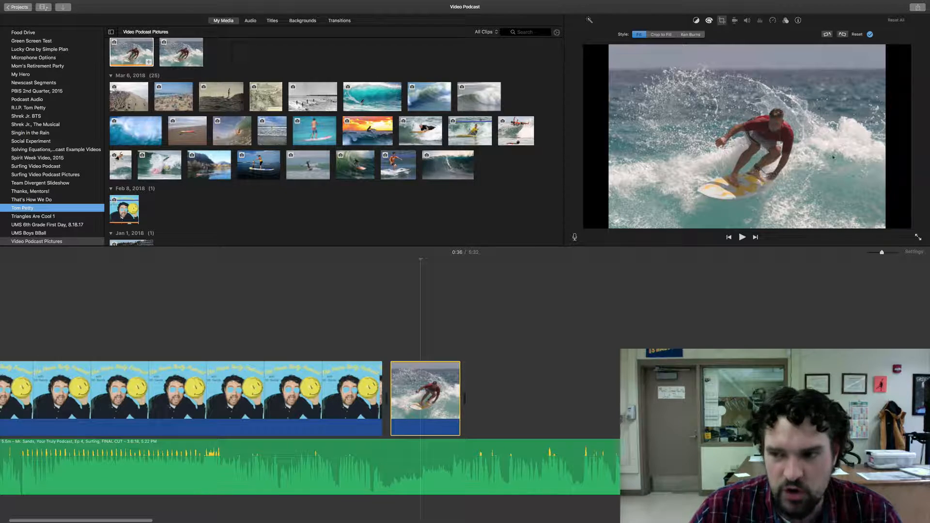
pyautogui.click(361, 341)
pyautogui.press('space')
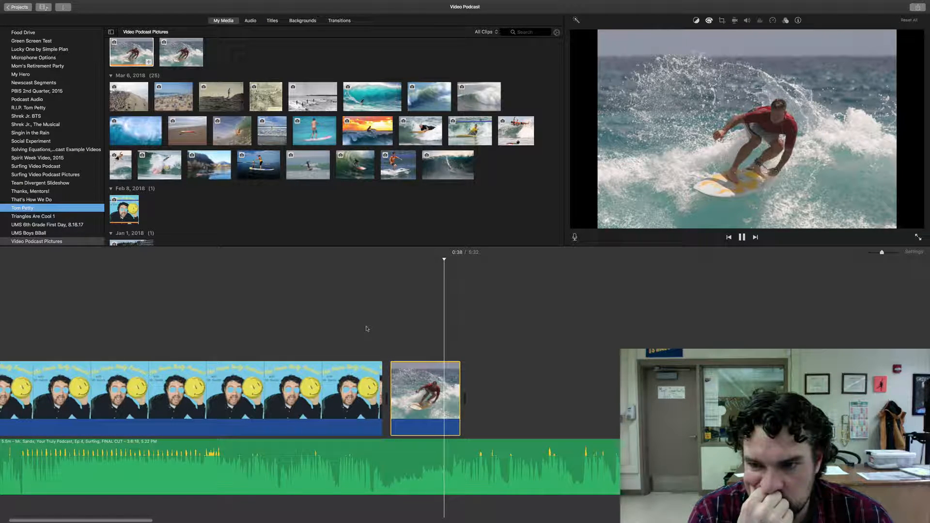
pyautogui.press('space')
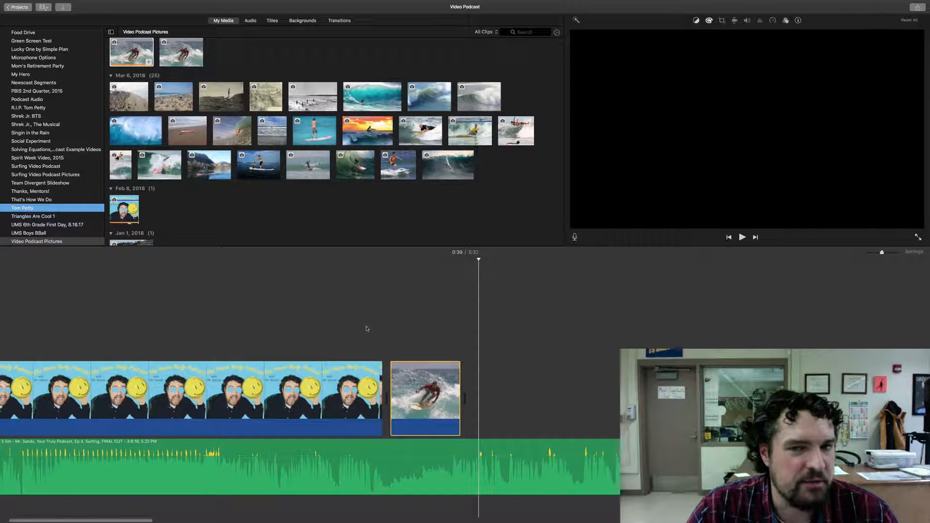
# Change the surfing picture's crop style to Crop to Fill, keep the frame centred, apply it, and play the result
pyautogui.click(423, 380)
pyautogui.click(722, 21)
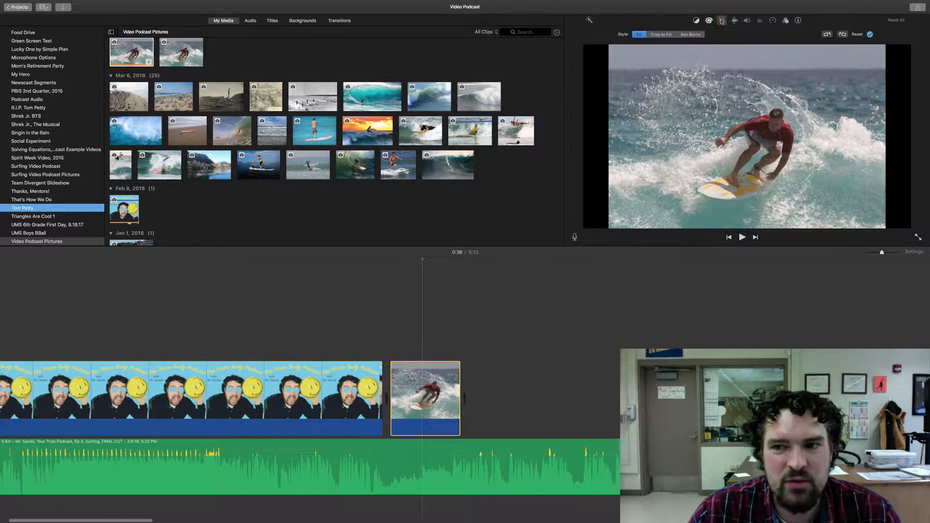
pyautogui.click(660, 35)
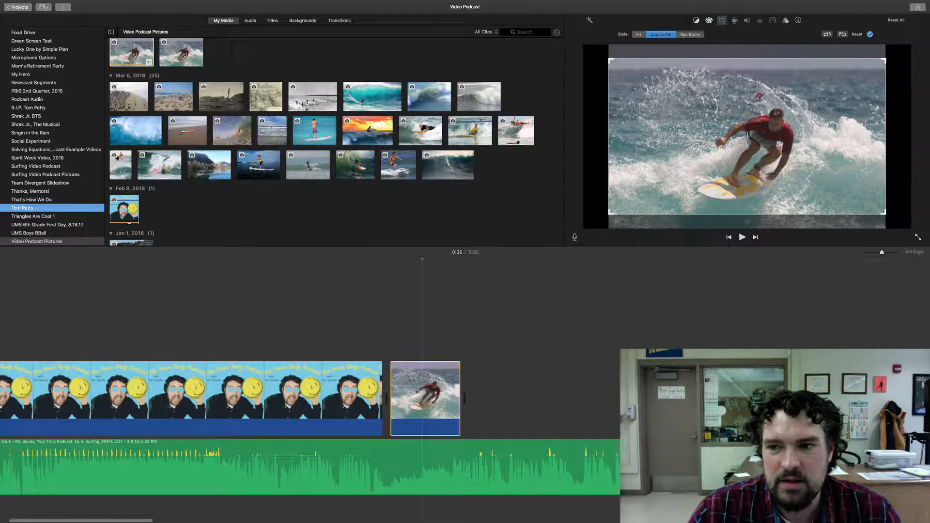
pyautogui.moveTo(759, 97)
pyautogui.mouseDown()
pyautogui.moveTo(759, 113)
pyautogui.moveTo(760, 74)
pyautogui.moveTo(761, 92)
pyautogui.mouseUp()
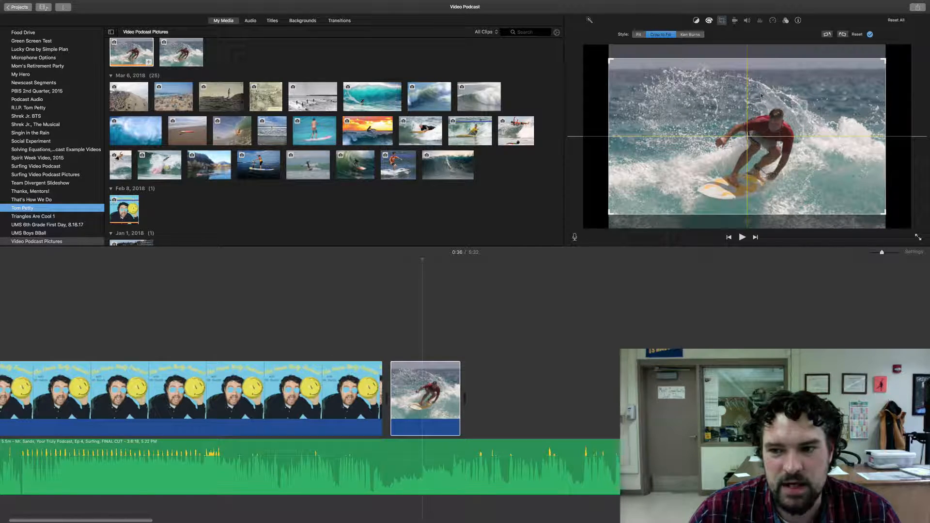
pyautogui.click(872, 36)
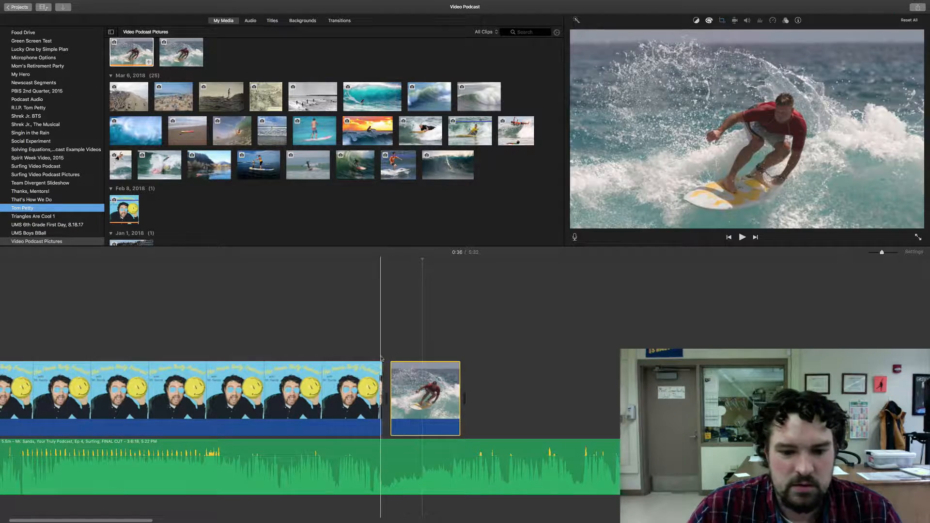
pyautogui.press('space')
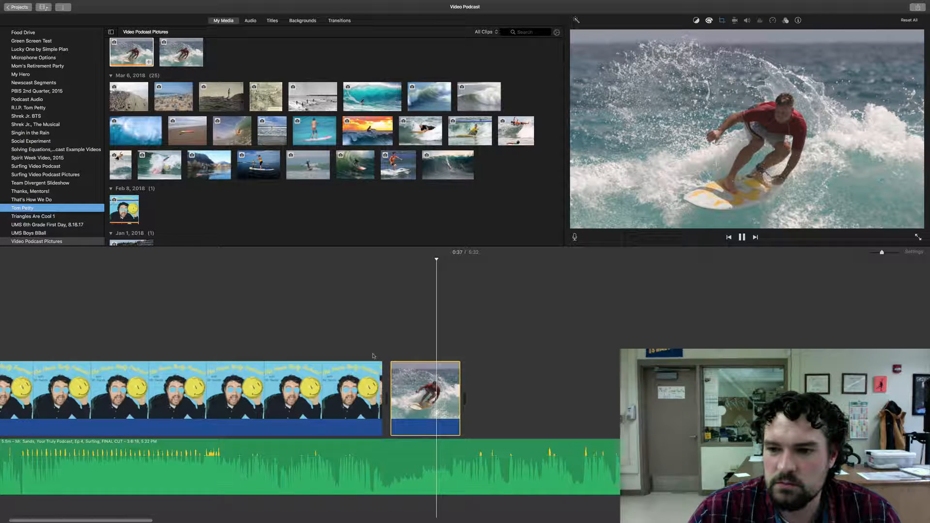
pyautogui.press('space')
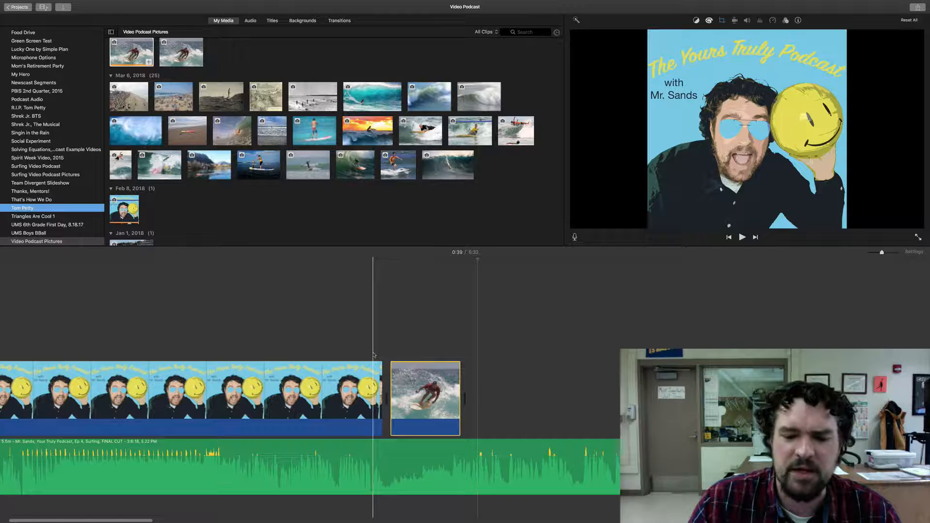
# Change the surfing picture's crop style to Ken Burns and lengthen its clip to about 20 seconds
pyautogui.click(421, 388)
pyautogui.click(723, 21)
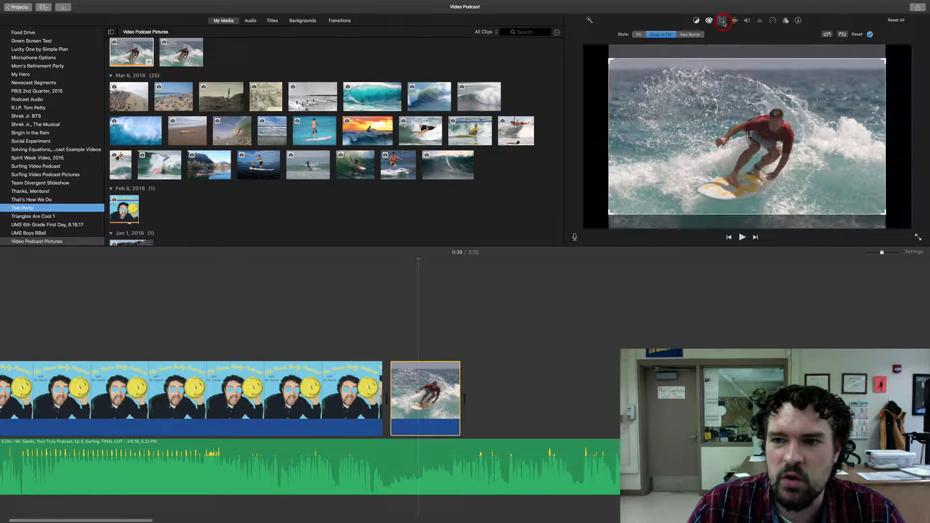
pyautogui.click(691, 35)
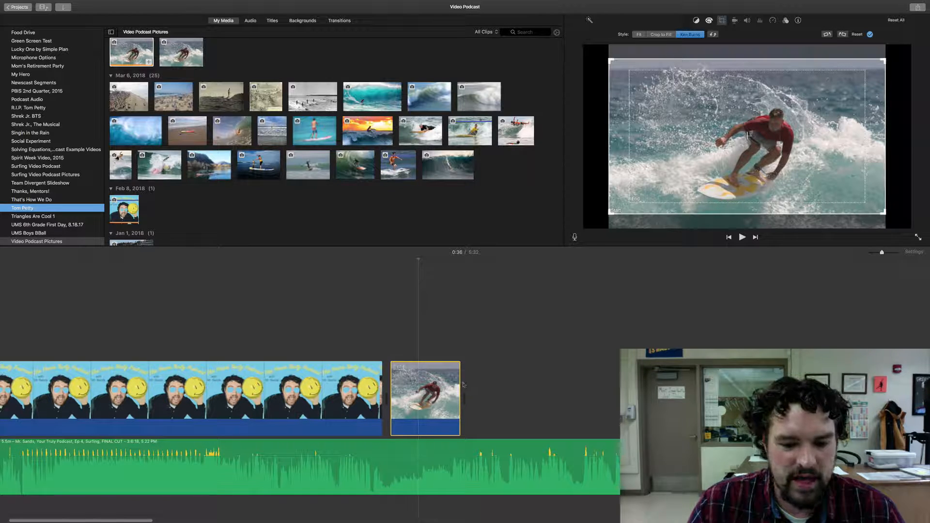
pyautogui.moveTo(459, 381); pyautogui.dragTo(619, 381)
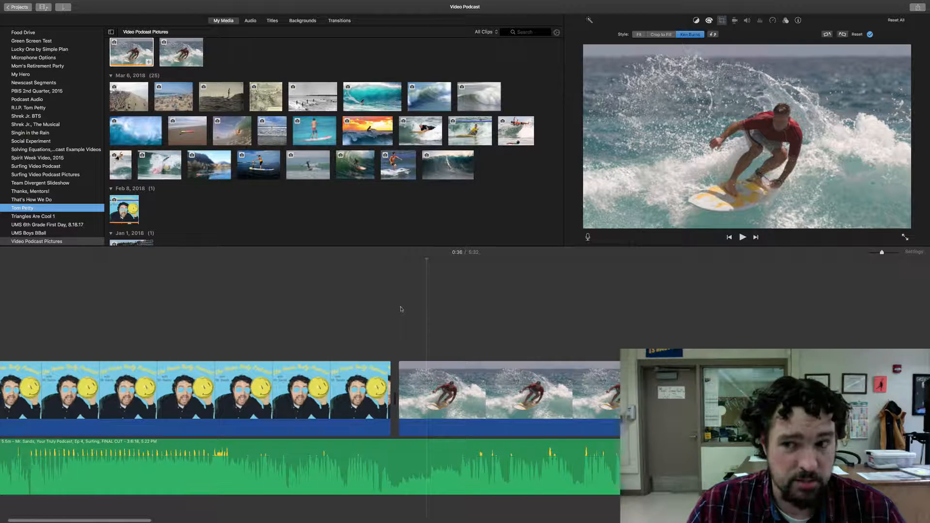
# Play the movie from the end of the cover art across the surfing picture to check the Ken Burns movement
pyautogui.click(380, 276)
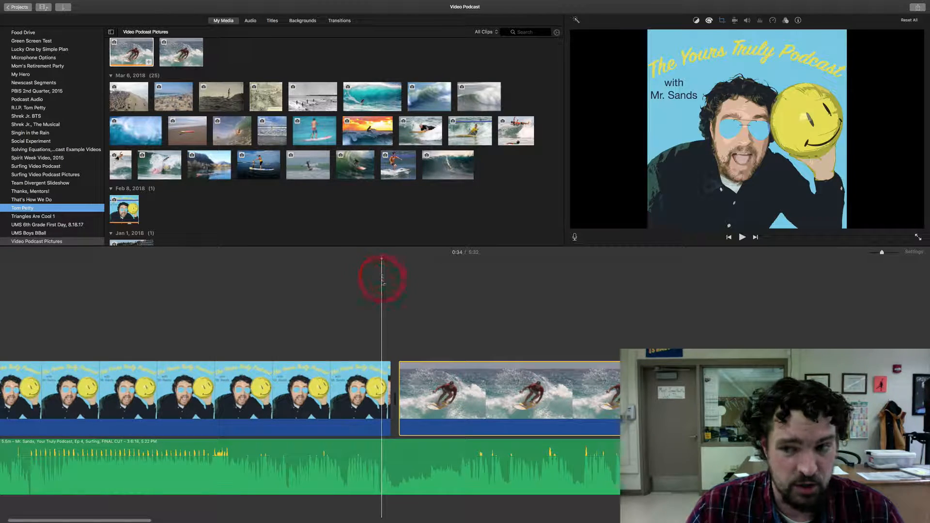
pyautogui.click(723, 20)
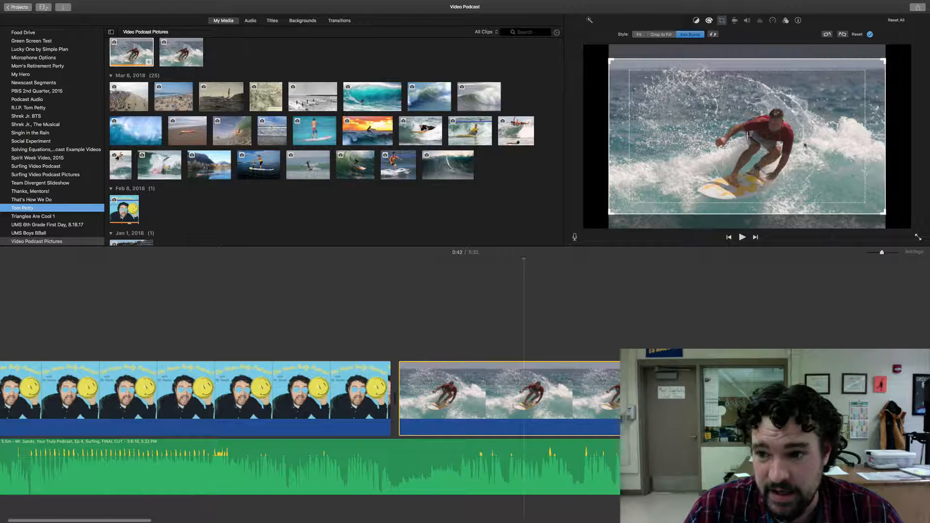
pyautogui.click(383, 280)
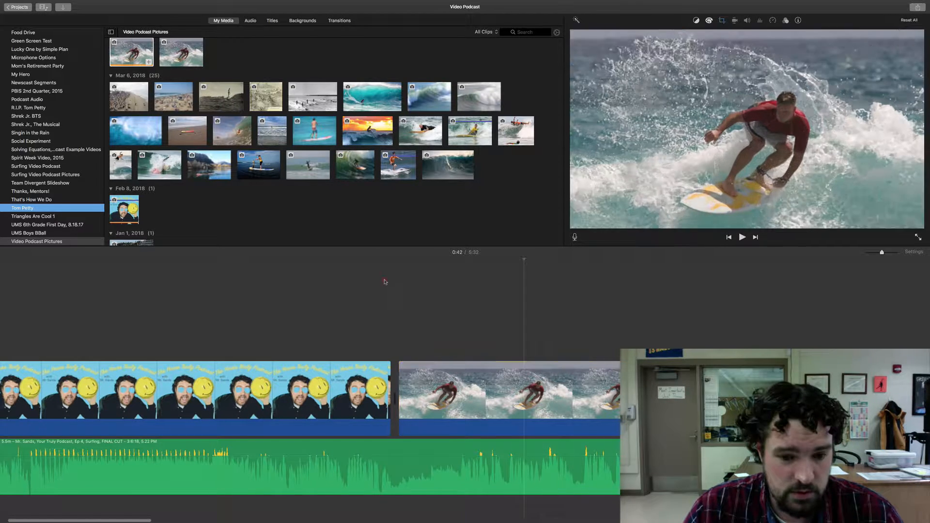
pyautogui.press('space')
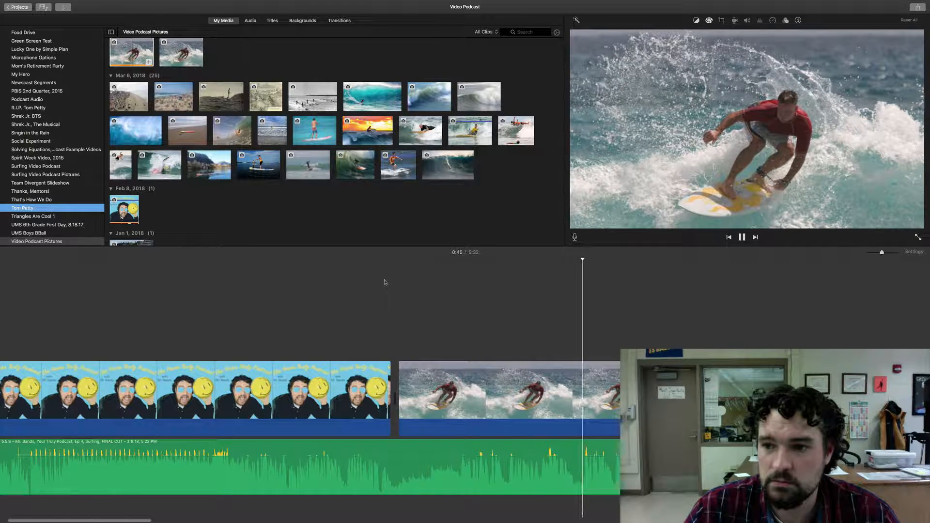
pyautogui.press('space')
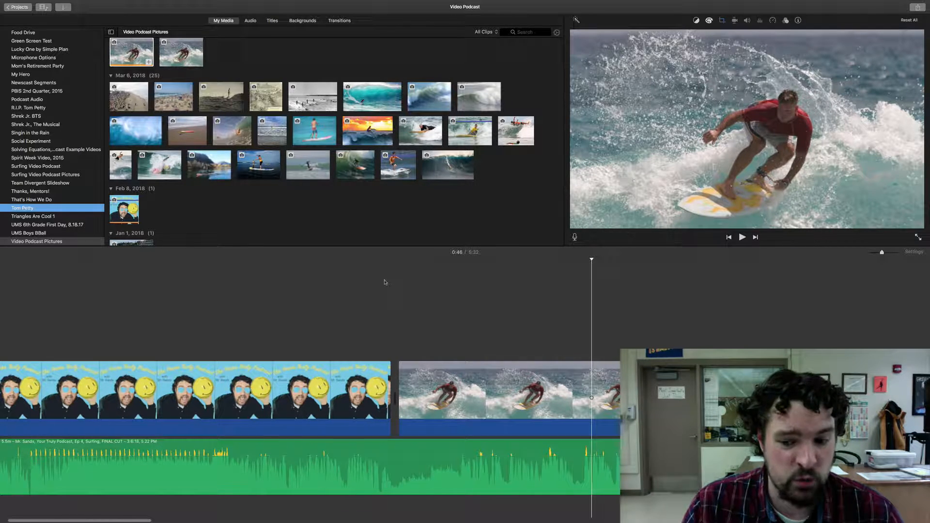
# Shrink the Ken Burns end frame tightly around the surfer's head and shoulders, and play the surfing picture through its end
pyautogui.click(460, 380)
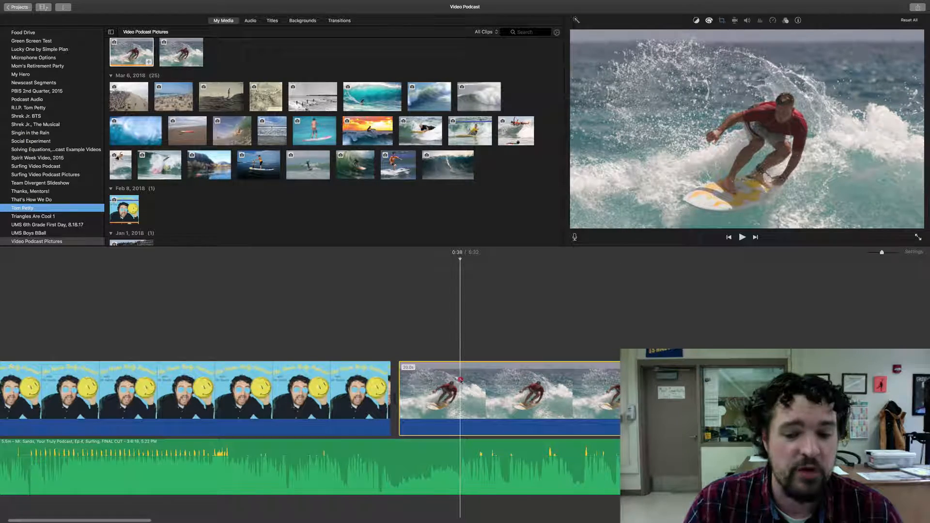
pyautogui.click(722, 20)
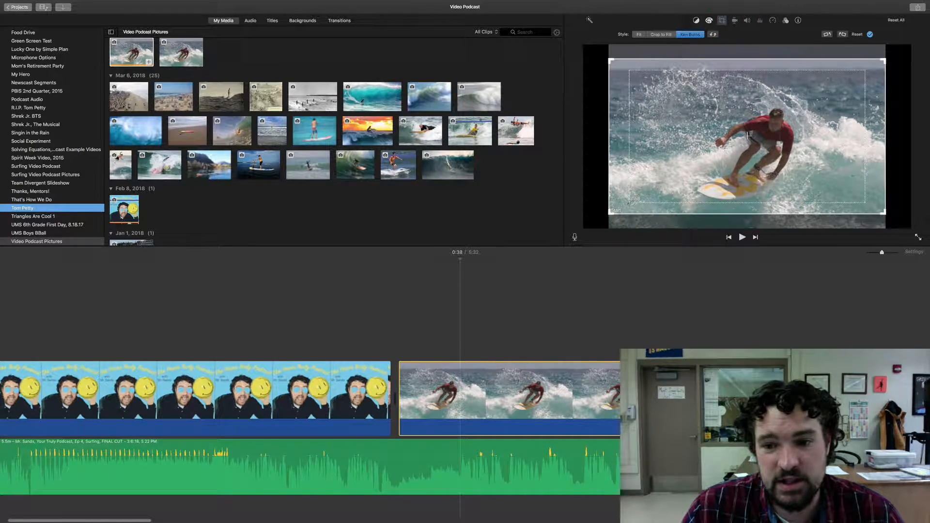
pyautogui.moveTo(630, 203); pyautogui.dragTo(776, 125)
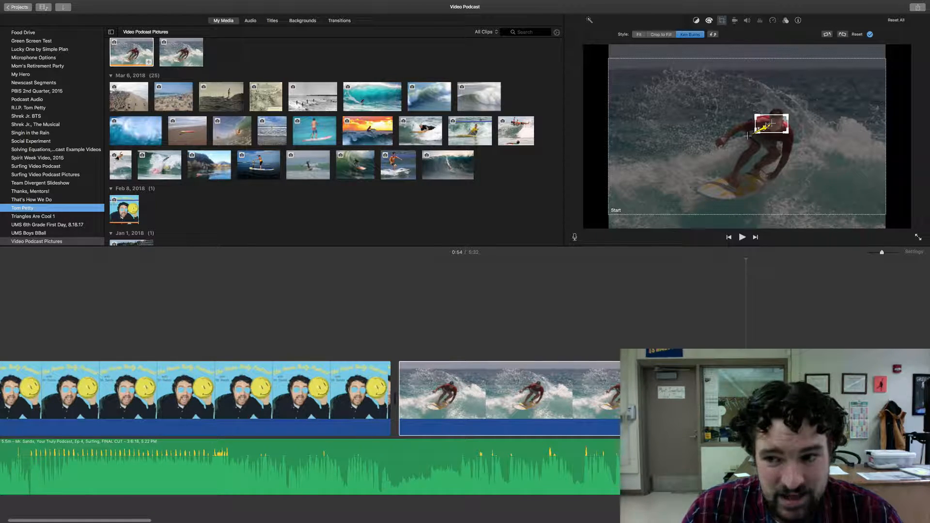
pyautogui.click(381, 296)
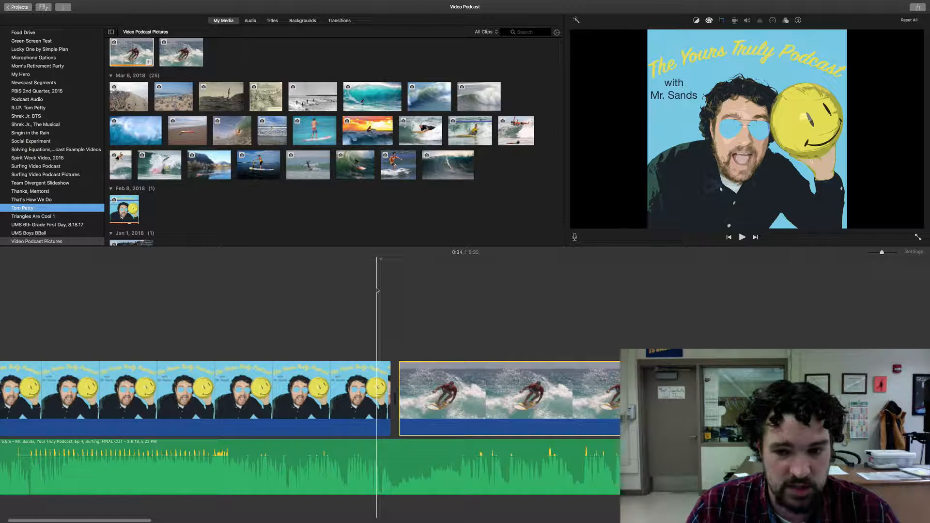
pyautogui.press('space')
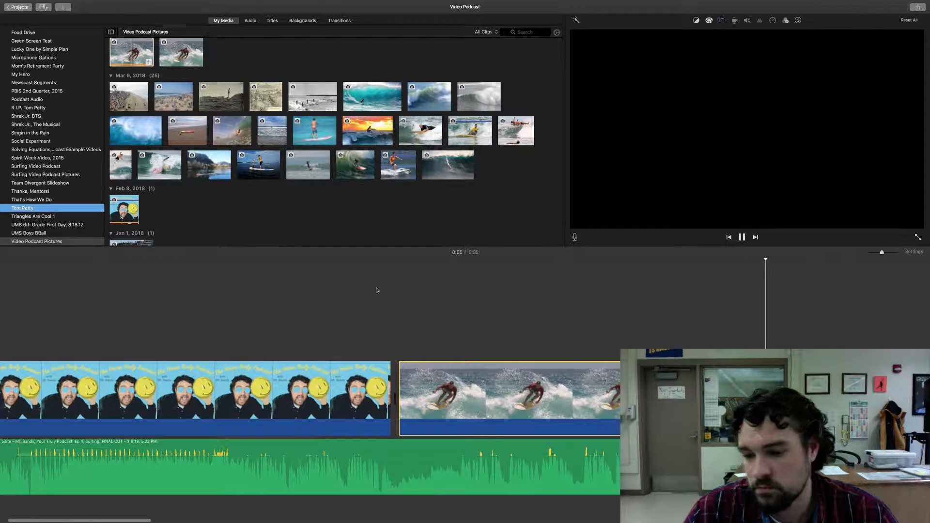
pyautogui.press('space')
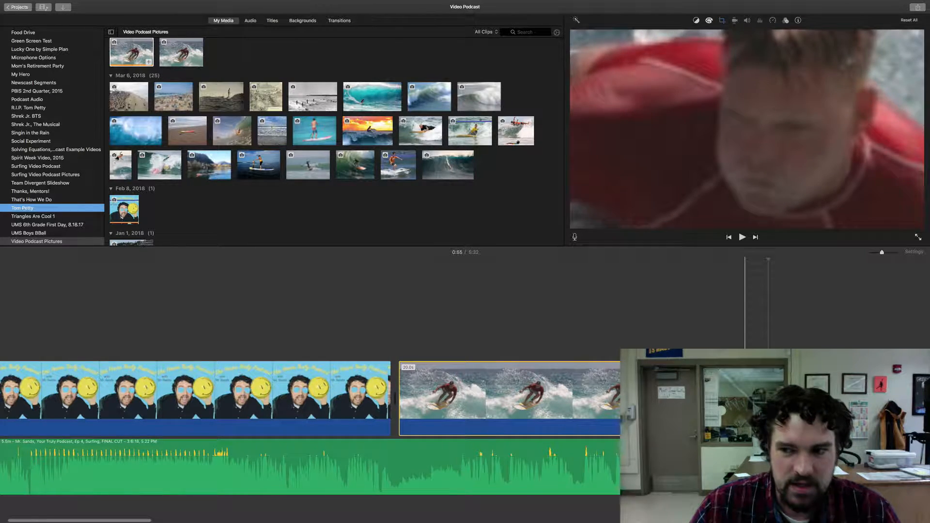
# Enlarge the Ken Burns close-up frame to cover the surfer's upper body and swap the start and end frames
pyautogui.click(697, 383)
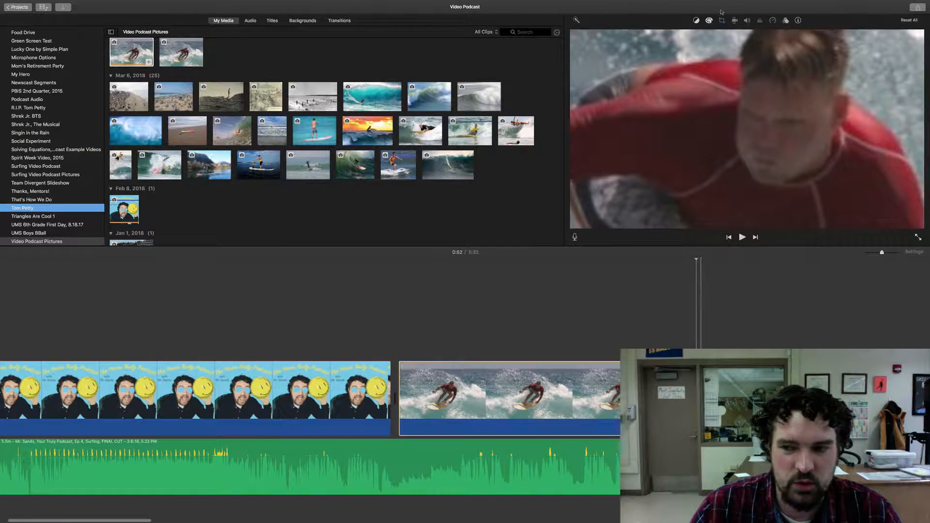
pyautogui.click(724, 21)
pyautogui.moveTo(749, 134)
pyautogui.mouseDown()
pyautogui.moveTo(708, 155)
pyautogui.moveTo(754, 140)
pyautogui.mouseUp()
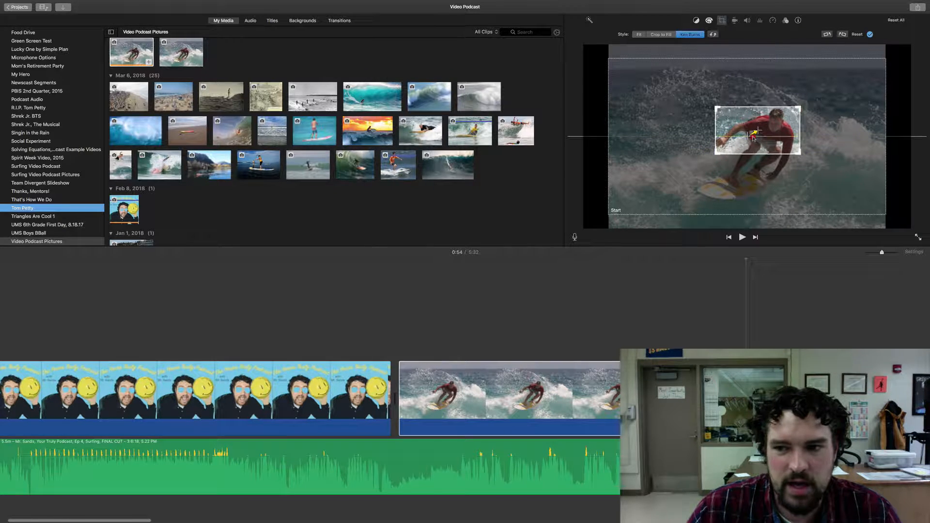
pyautogui.click(714, 35)
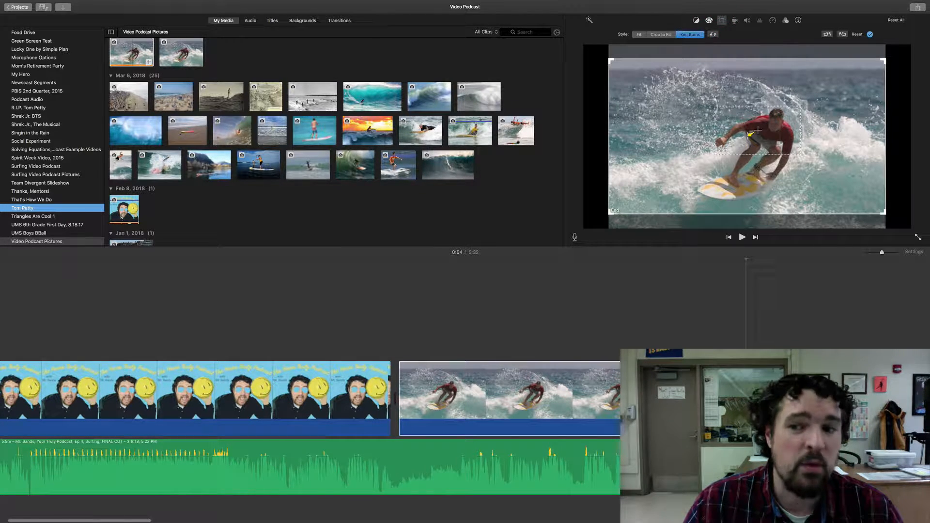
# Play the movie from the end of the cover art past the surfing picture to check the reversed Ken Burns zoom
pyautogui.click(370, 296)
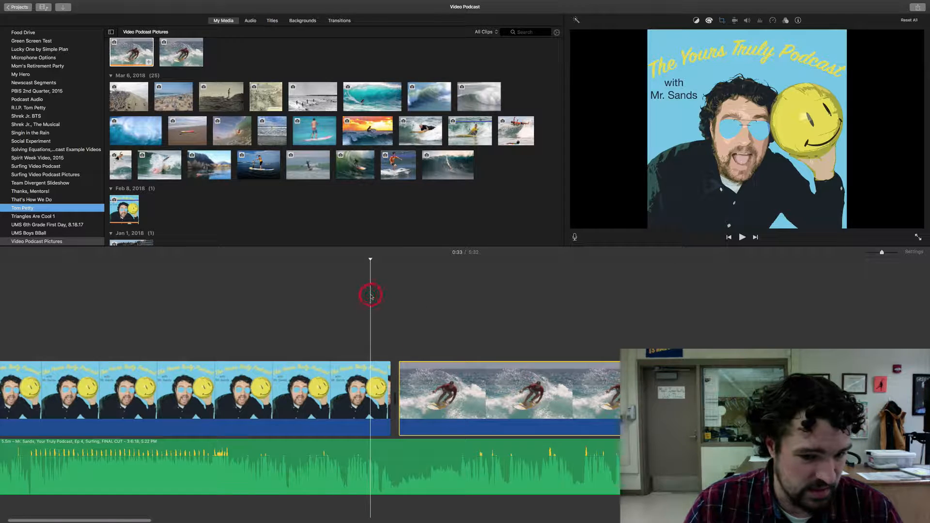
pyautogui.press('space')
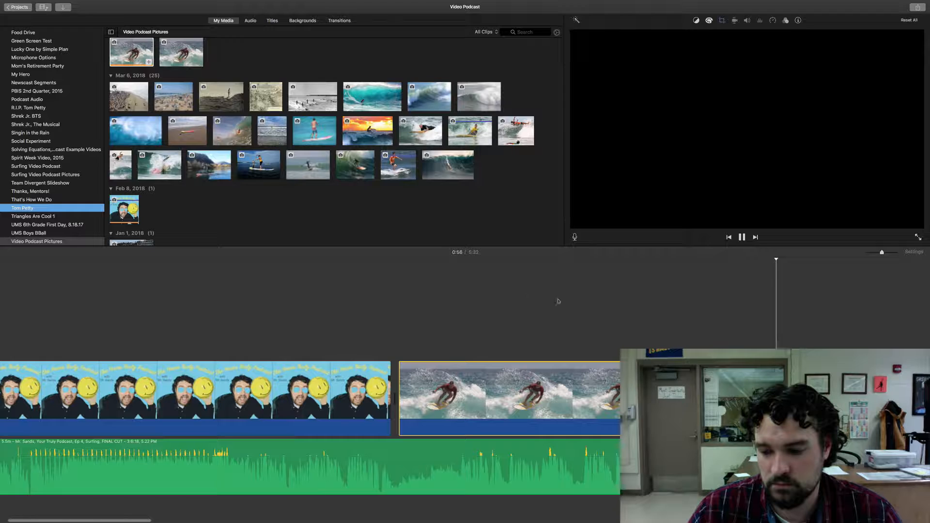
pyautogui.hscroll(3, 630, 307)
pyautogui.hscroll(1, 631, 314)
pyautogui.hscroll(1, 629, 315)
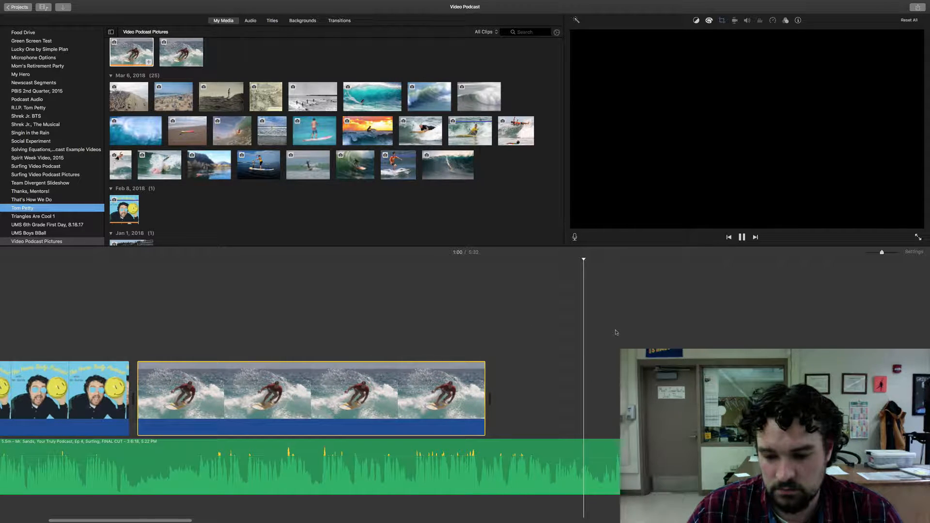
pyautogui.press('space')
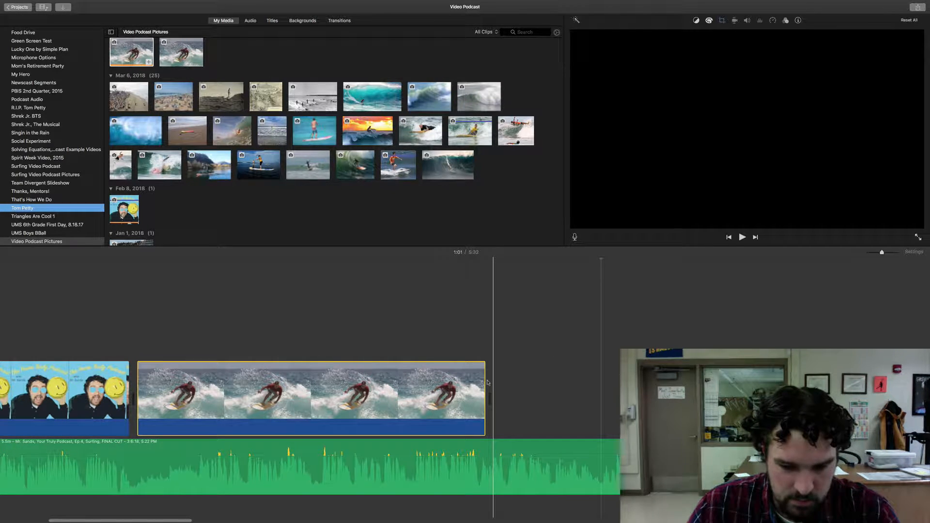
# Extend the surfing picture to about 26.5 seconds, shorten it to only a few seconds, and play it back
pyautogui.press('F10')
pyautogui.moveTo(486, 382); pyautogui.dragTo(600, 381)
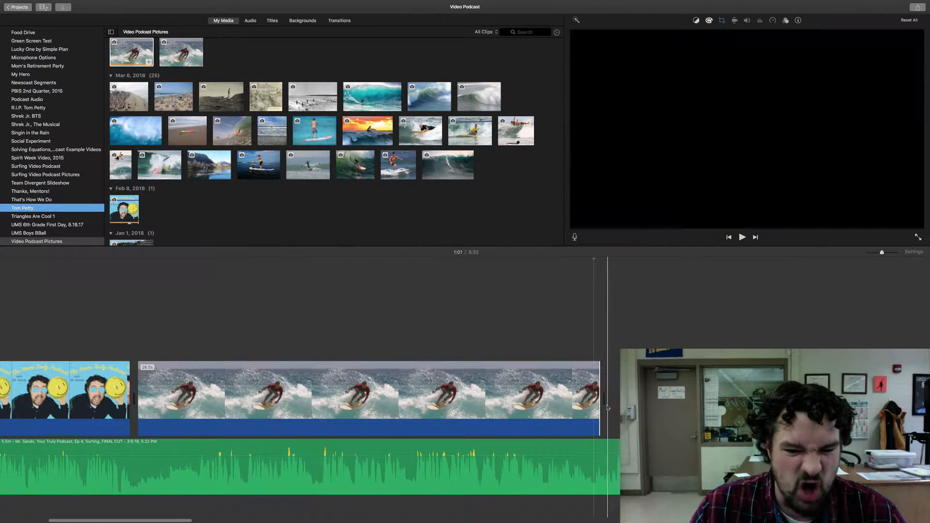
pyautogui.moveTo(599, 393); pyautogui.dragTo(161, 387)
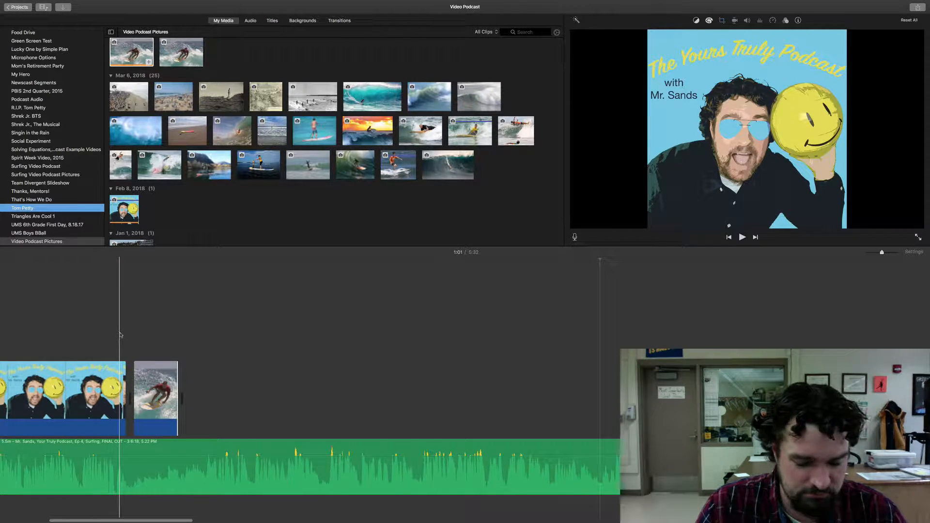
pyautogui.press('XF86AudioRaiseVolume')
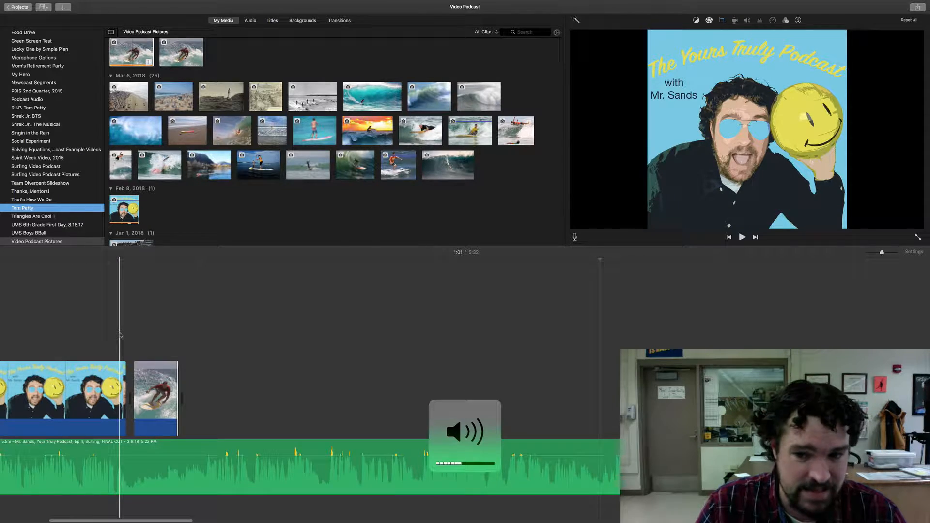
pyautogui.press('space')
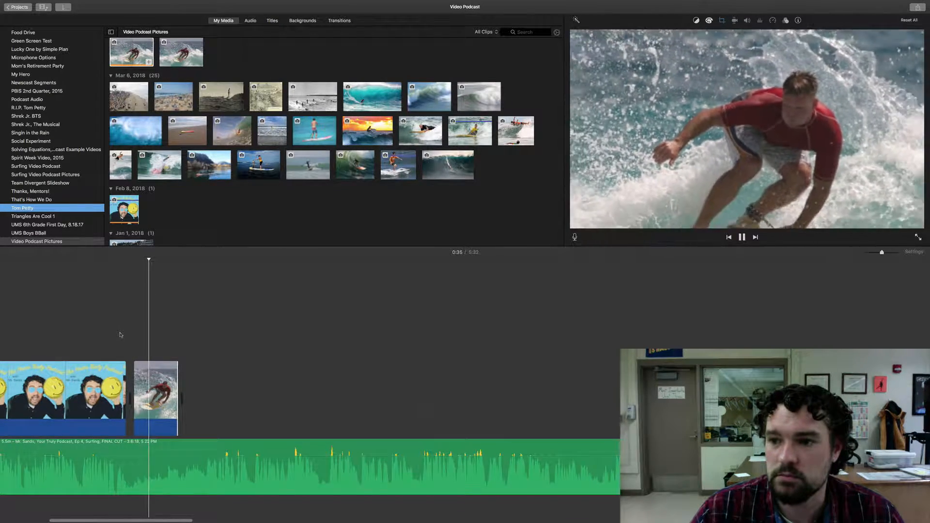
pyautogui.press('space')
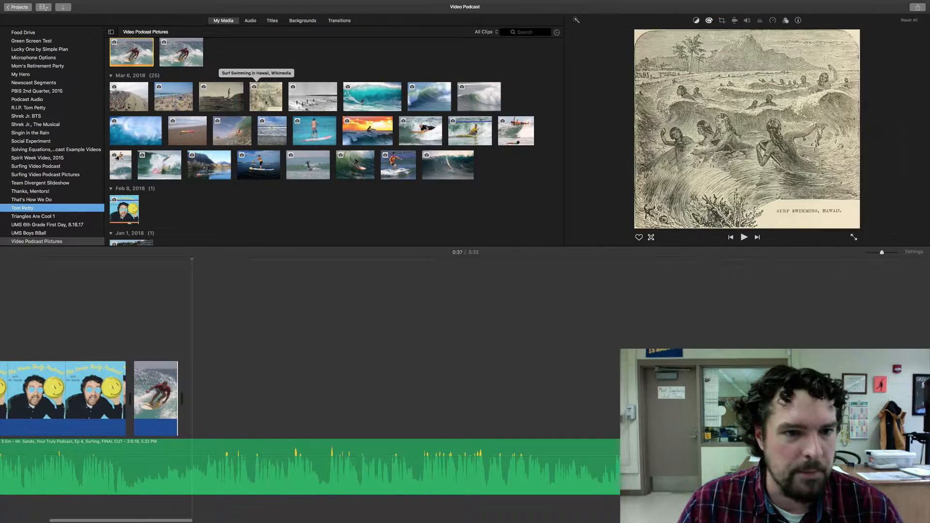
# Add the turquoise wave picture after the surfing picture and apply Crop to Fill with the frame shifted to the picture's left edge
pyautogui.click(367, 96)
pyautogui.moveTo(368, 96); pyautogui.dragTo(215, 395)
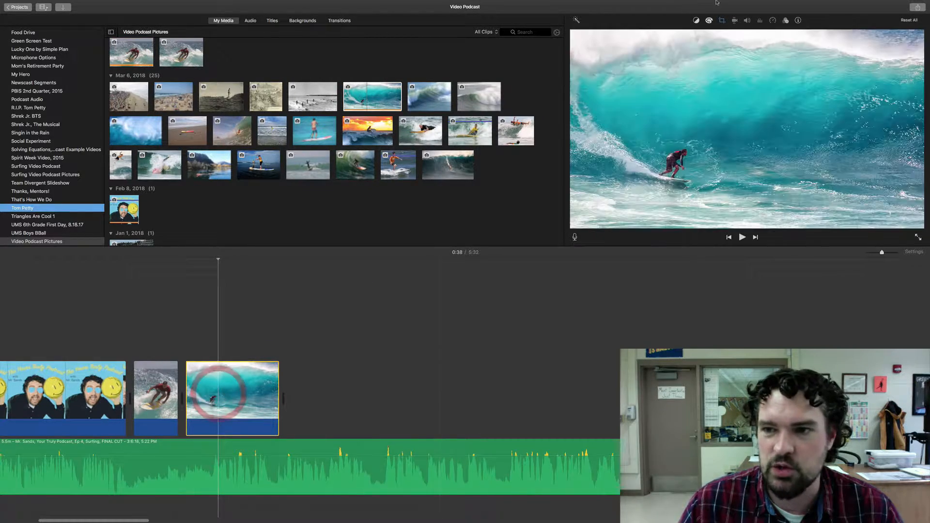
pyautogui.click(721, 21)
pyautogui.click(658, 34)
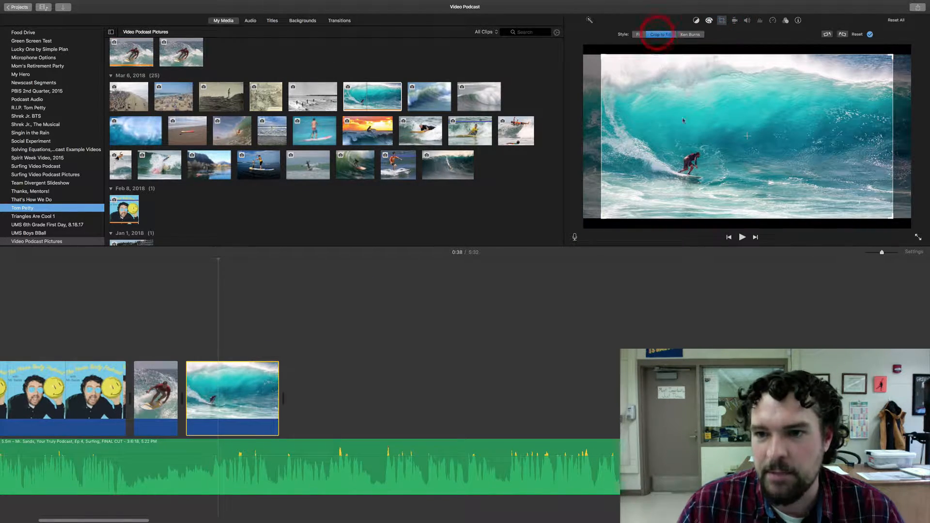
pyautogui.moveTo(727, 114); pyautogui.dragTo(709, 112)
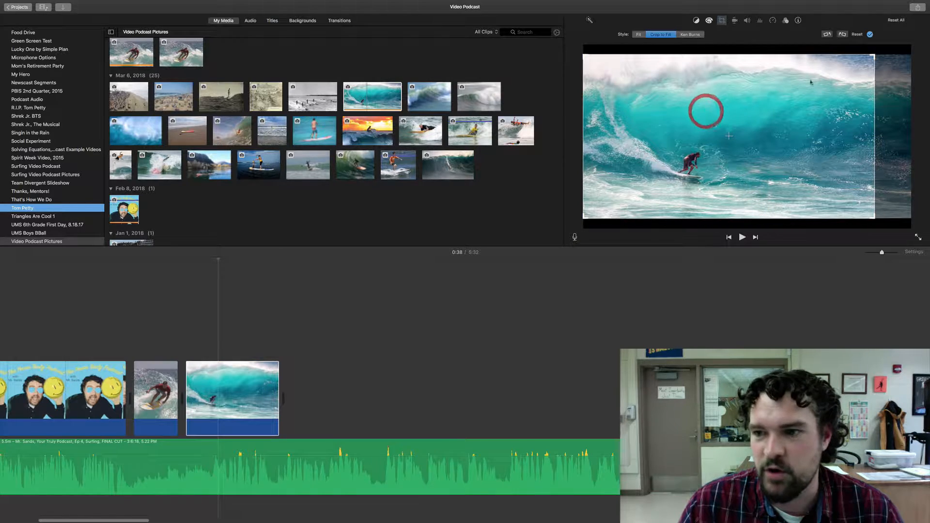
pyautogui.click(871, 33)
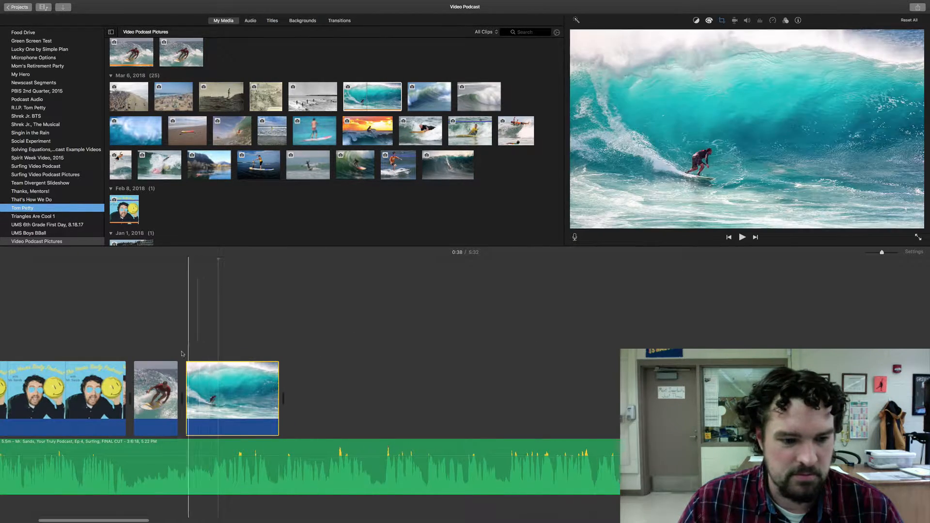
# Move the turquoise wave picture between the cover art and the first surfing picture, and play across both surfing clips
pyautogui.hotkey('shift', 's')
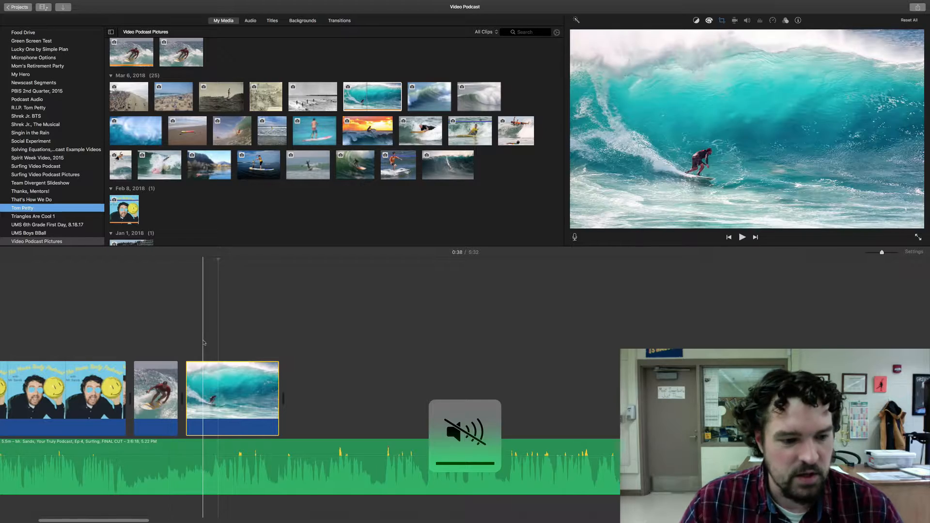
pyautogui.moveTo(273, 394); pyautogui.dragTo(129, 390)
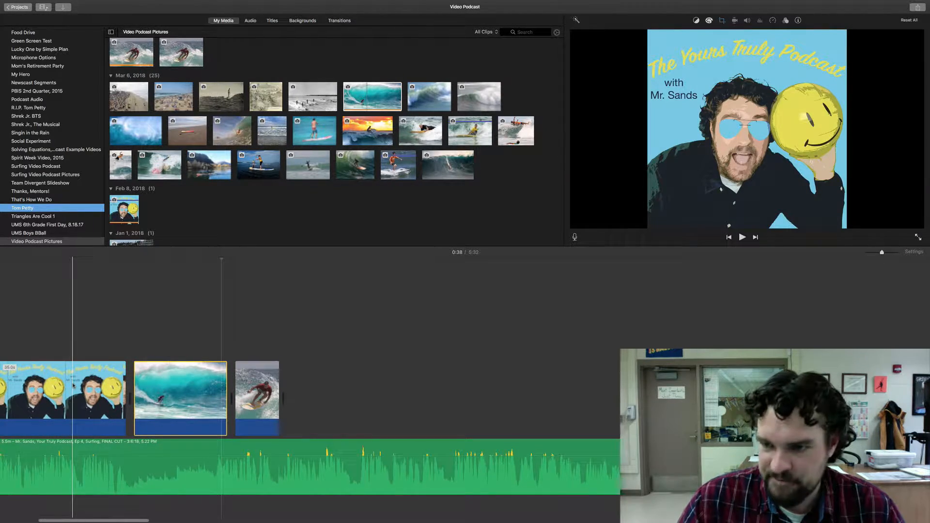
pyautogui.click(89, 388)
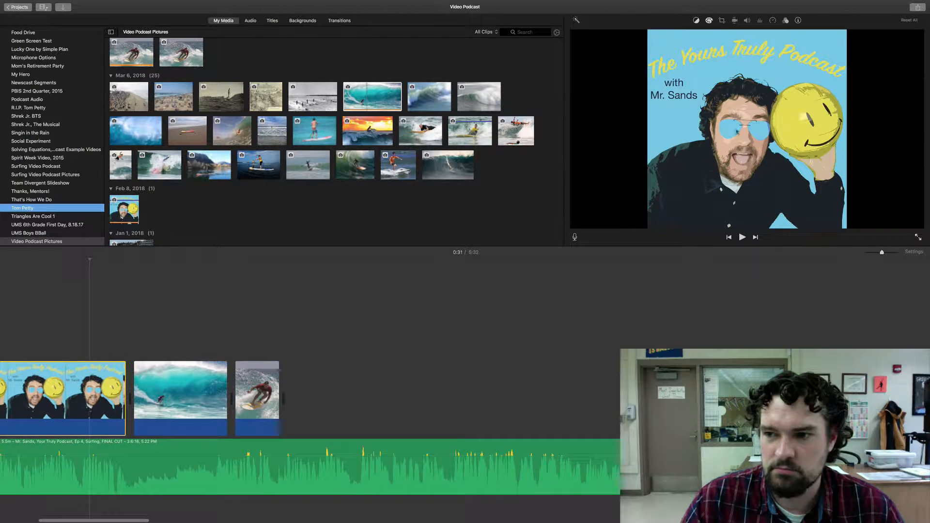
pyautogui.click(183, 388)
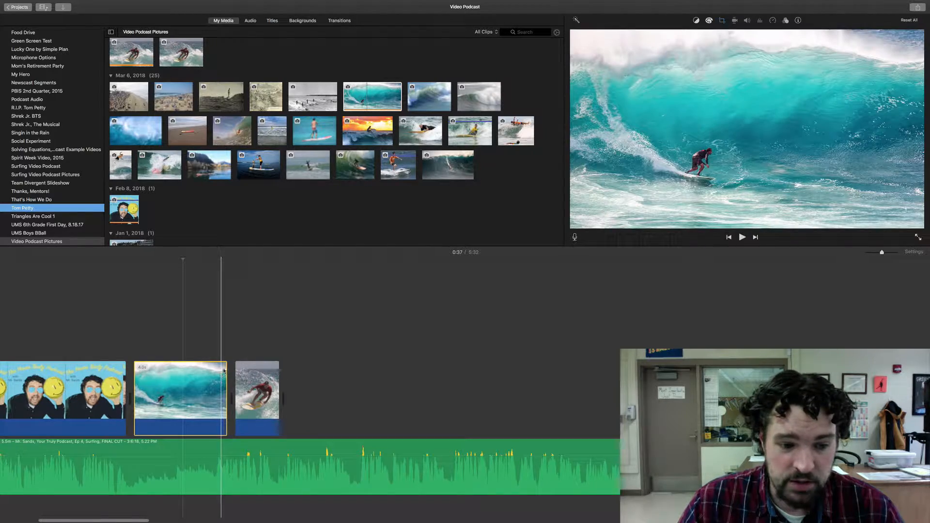
pyautogui.press('space')
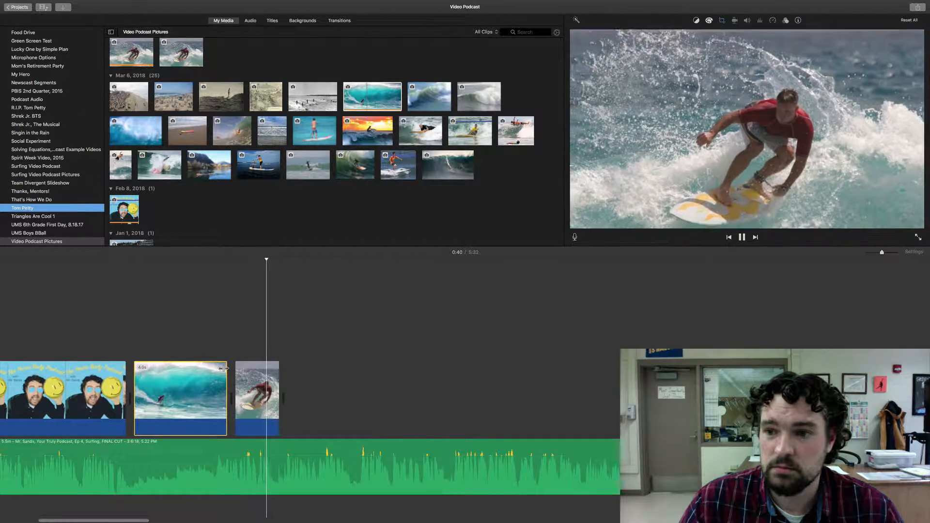
pyautogui.press('space')
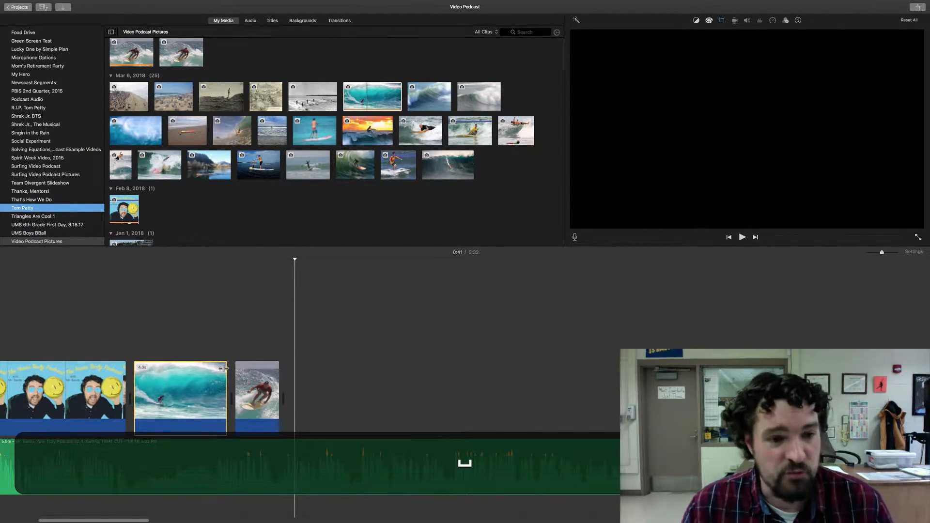